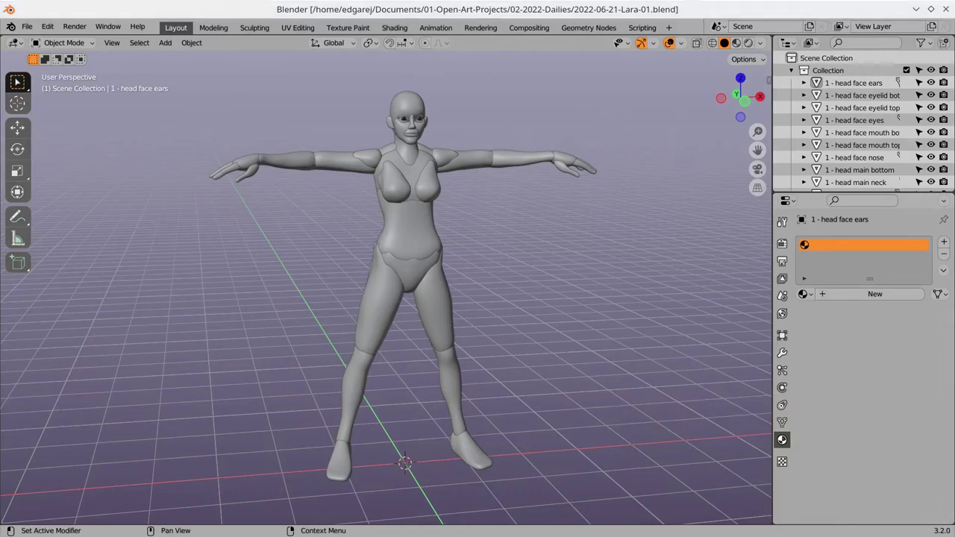
Give the top eyelid a level-3 Subdivision Surface modifier, apply it, and save.
scroll(416, 194, "up", 5)
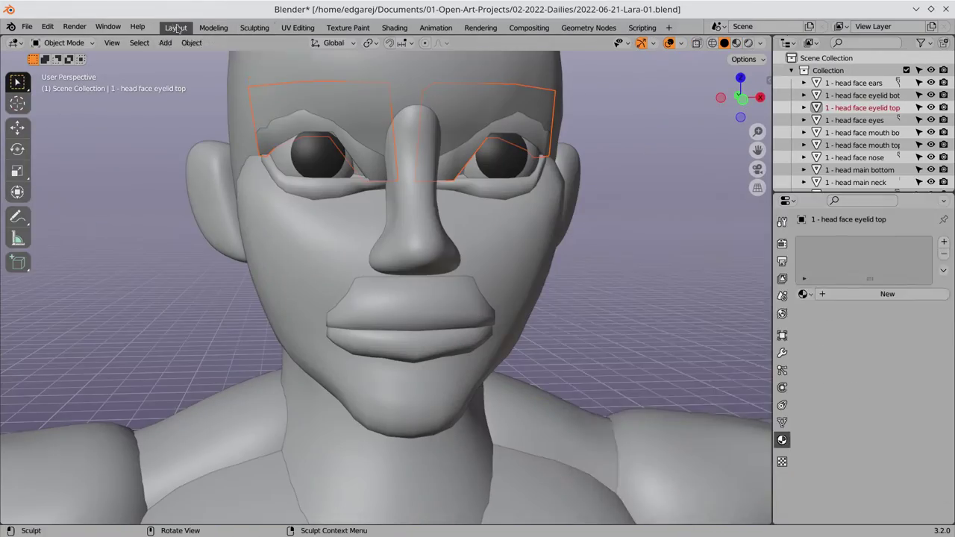
left_click(709, 464)
left_click(908, 281)
mouse_move(753, 284)
middle_mouse_down()
mouse_move(588, 288)
mouse_move(596, 292)
middle_mouse_up()
left_click(925, 295)
left_click(925, 296)
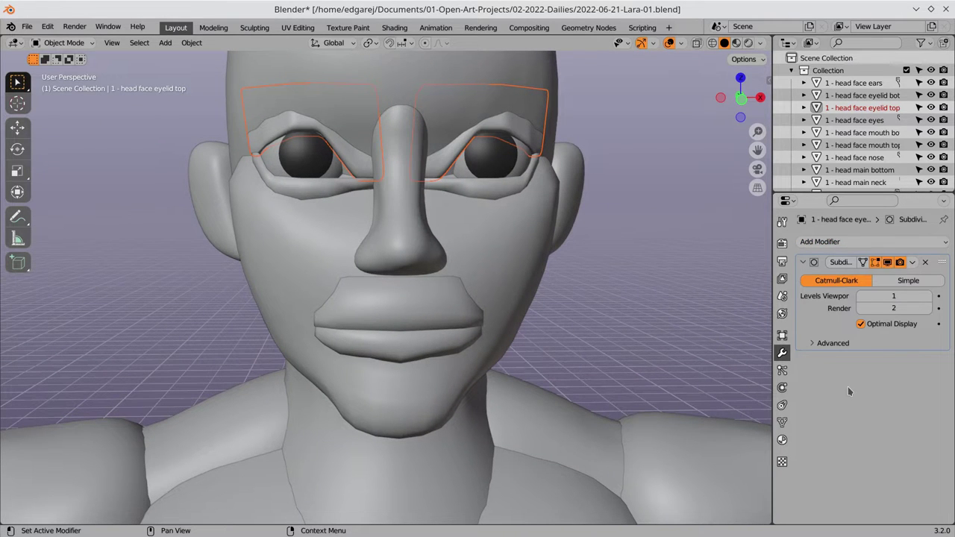
left_click(911, 262)
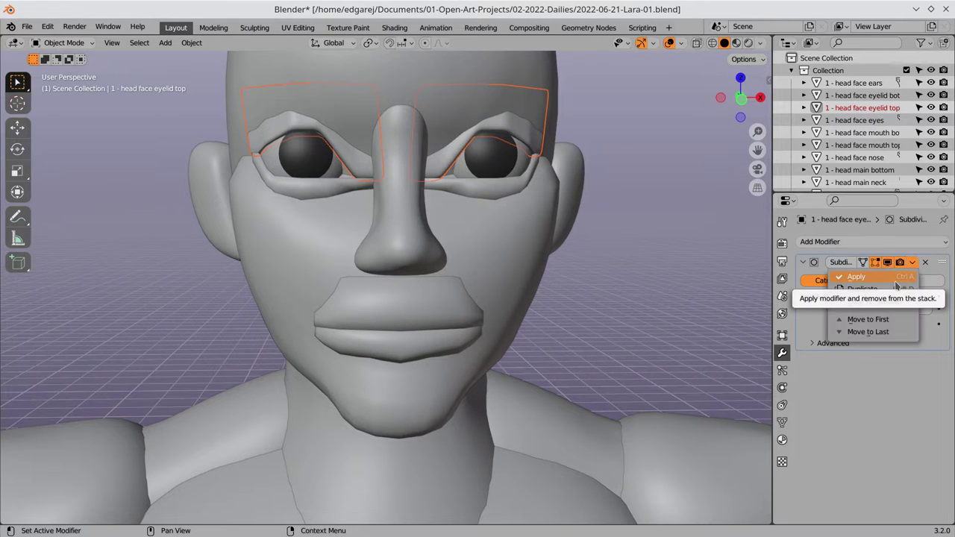
left_click(855, 276)
key("n")
key("ctrl+s")
In the Sculpting workspace, reshape the upper lids with the Pinch/Magnify brush.
left_click(255, 28)
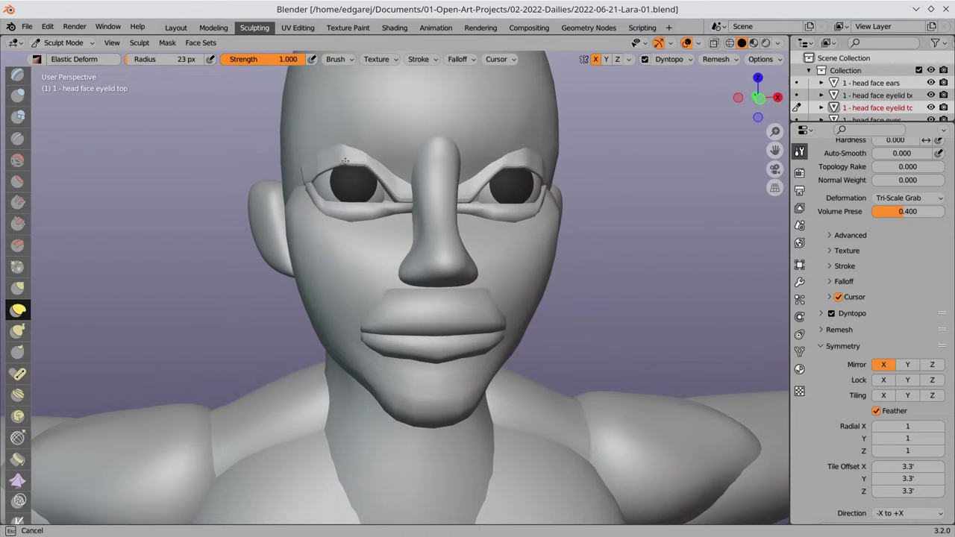
middle_click_drag(374, 173, 144, 179)
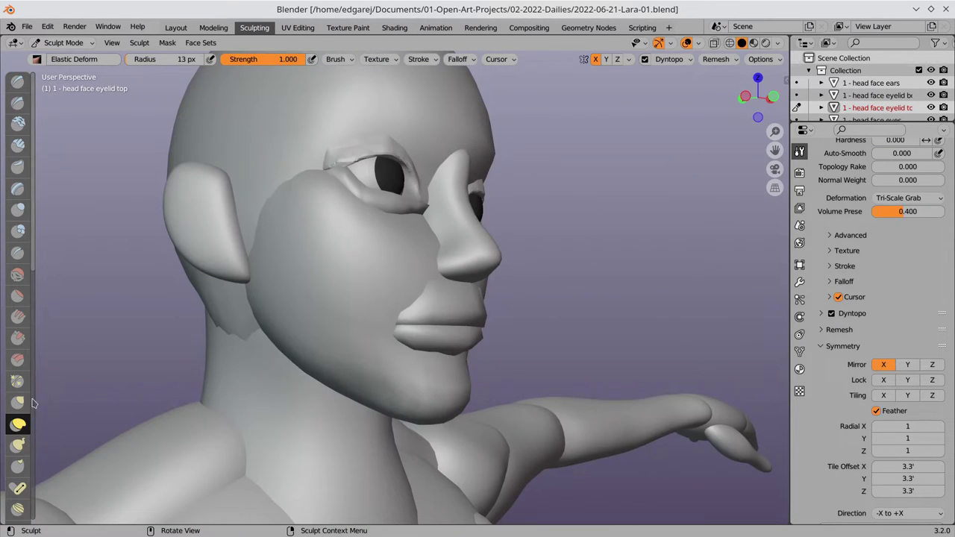
left_click_drag(32, 403, 51, 392)
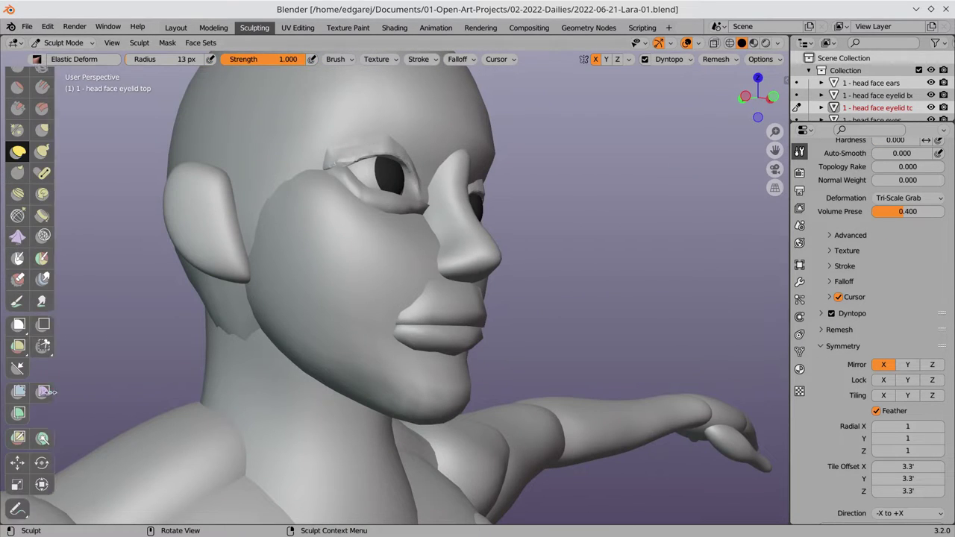
scroll(37, 235, "up", 2)
left_click(18, 182)
mouse_move(224, 224)
middle_mouse_down()
mouse_move(301, 147)
mouse_move(362, 157)
middle_mouse_up()
scroll(362, 157, "down", 3)
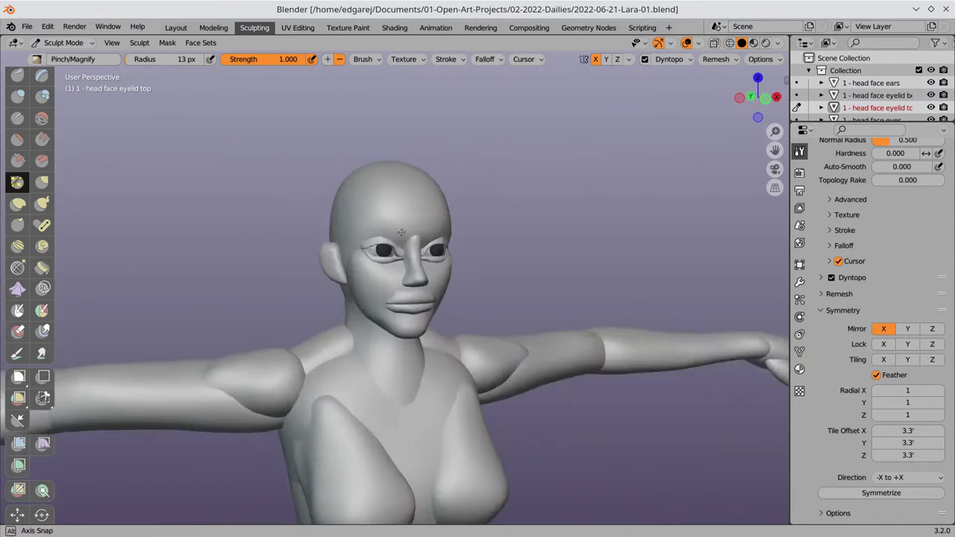
scroll(363, 157, "up", 3)
scroll(373, 224, "up", 2)
mouse_move(376, 249)
middle_mouse_down()
mouse_move(401, 264)
mouse_move(334, 265)
middle_mouse_up()
Give the bottom eyelid a level-2 subdivision (Ctrl+2) and sculpt it from the front.
key("ctrl+Tab")
left_click(334, 265)
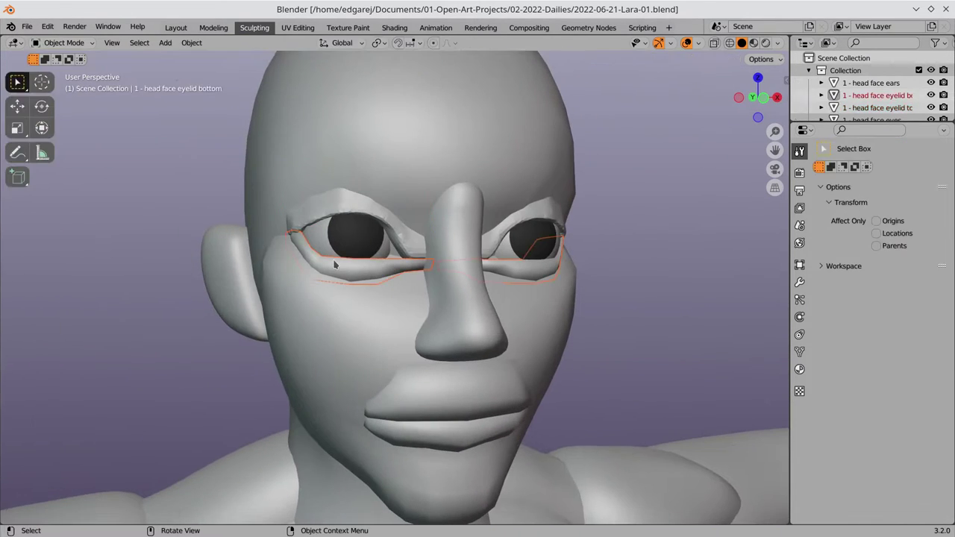
key("ctrl+2")
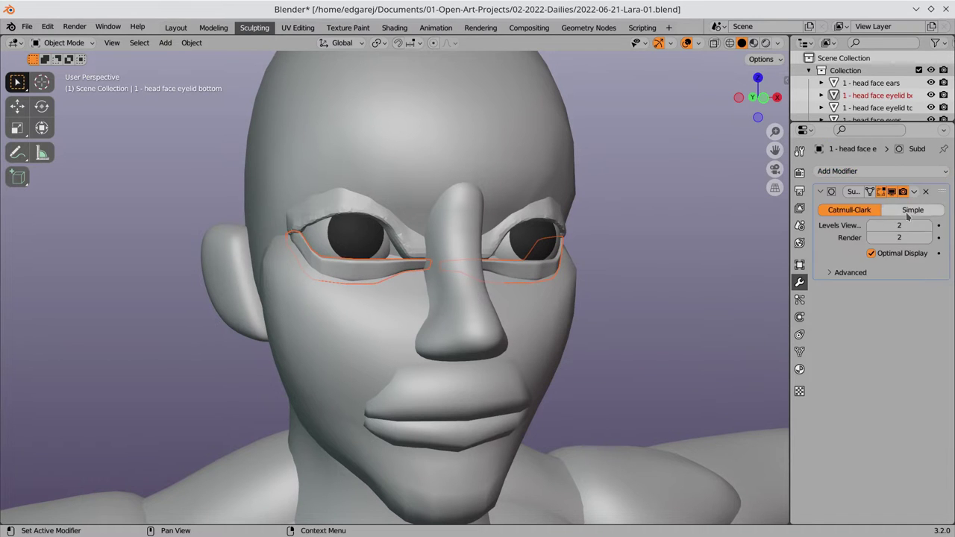
key("ctrl+Tab")
mouse_move(117, 131)
middle_mouse_down()
mouse_move(311, 254)
mouse_move(366, 260)
middle_mouse_up()
scroll(351, 298, "down", 5)
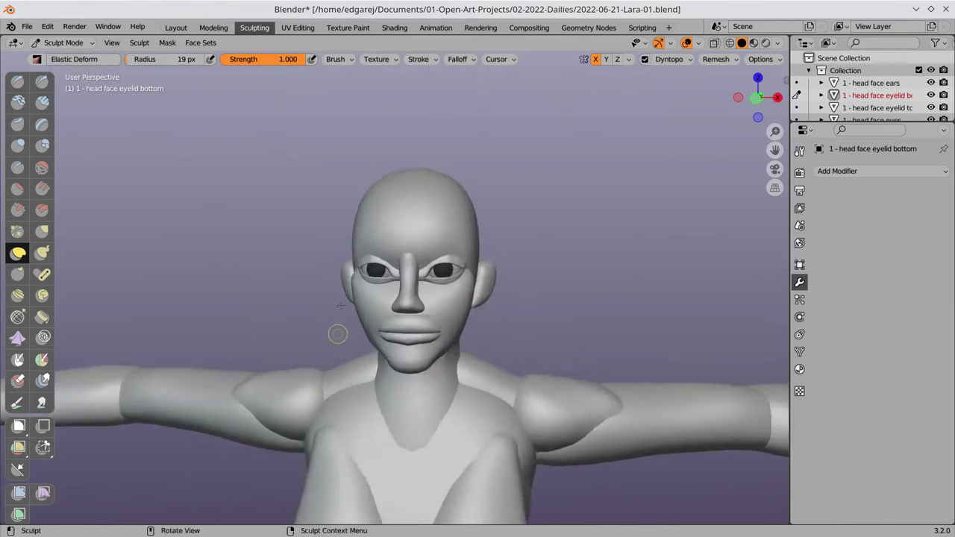
middle_click_drag(337, 333, 365, 252)
Sculpt the head top with Clay Strips and Pinch, enlarging the brush to 47 px.
key("alt+q")
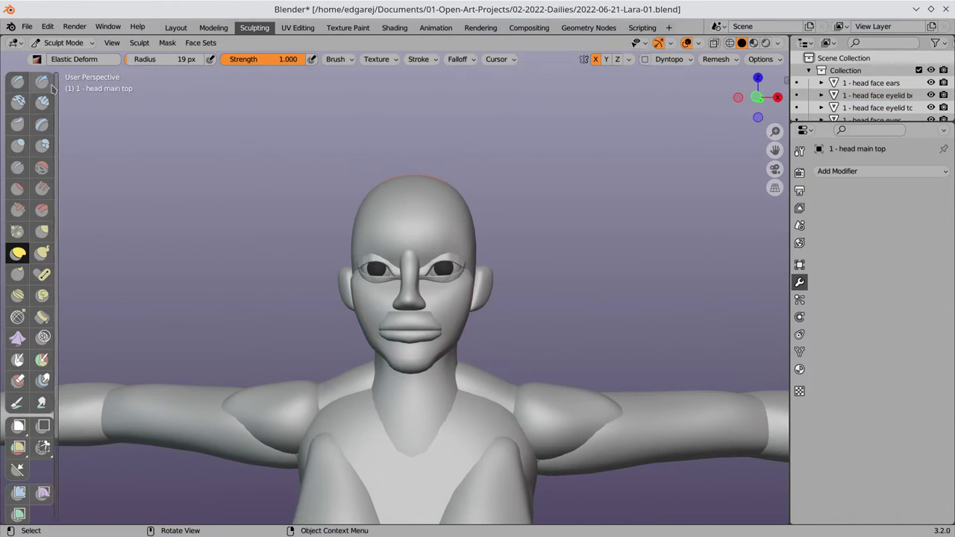
scroll(396, 246, "up", 3)
key("c")
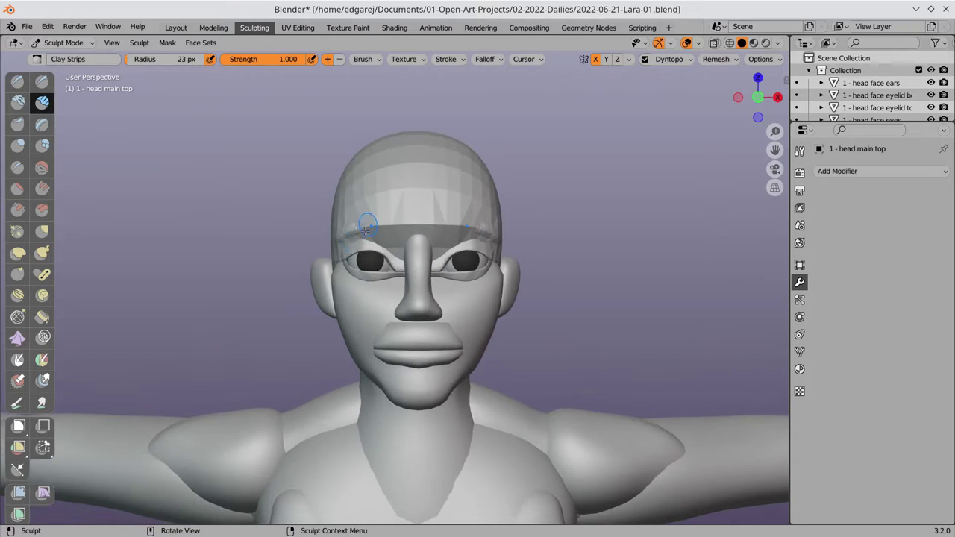
mouse_move(406, 244)
middle_mouse_down()
mouse_move(501, 206)
mouse_move(366, 142)
middle_mouse_up()
key("p")
key("f")
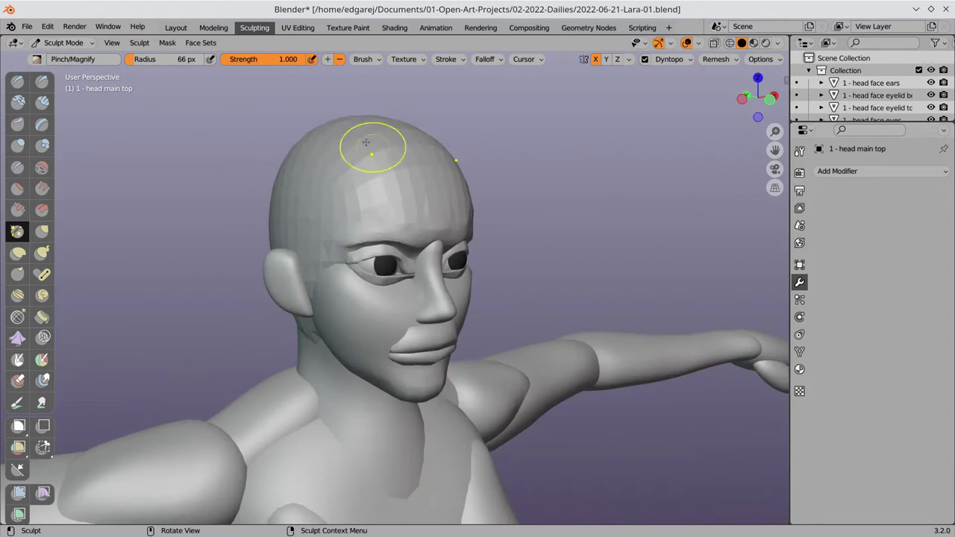
mouse_move(429, 206)
middle_mouse_down()
mouse_move(305, 266)
mouse_move(350, 223)
mouse_move(390, 162)
mouse_move(334, 214)
mouse_move(377, 189)
mouse_move(418, 217)
mouse_move(508, 224)
mouse_move(477, 228)
mouse_move(571, 192)
mouse_move(380, 341)
middle_mouse_up()
key("f")
key("ctrl+Tab")
mouse_move(72, 49)
middle_mouse_down()
mouse_move(403, 325)
mouse_move(381, 327)
middle_mouse_up()
Build up the lower head's cheek and jaw with Clay Strips strokes.
left_click(404, 325)
key("ctrl+Tab")
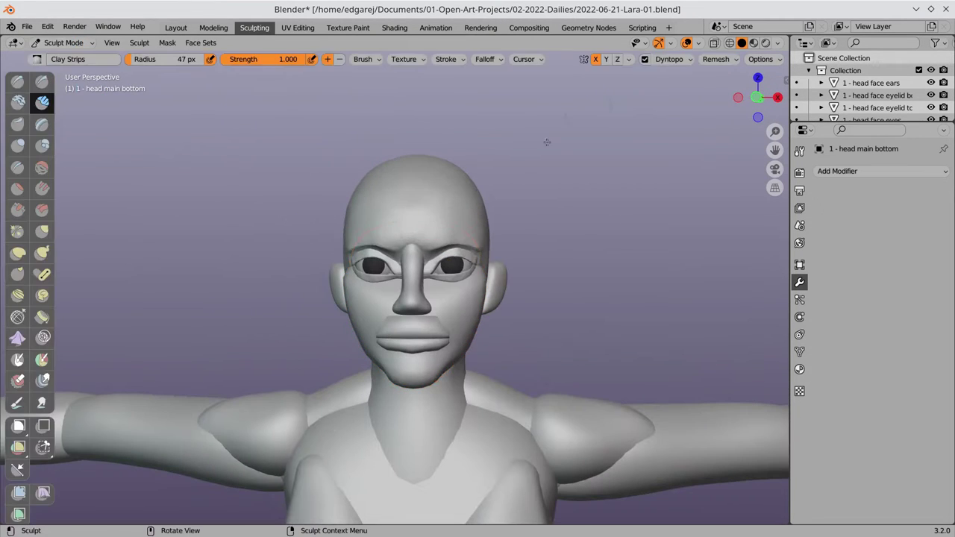
mouse_move(545, 143)
middle_mouse_down()
mouse_move(463, 223)
mouse_move(418, 224)
middle_mouse_up()
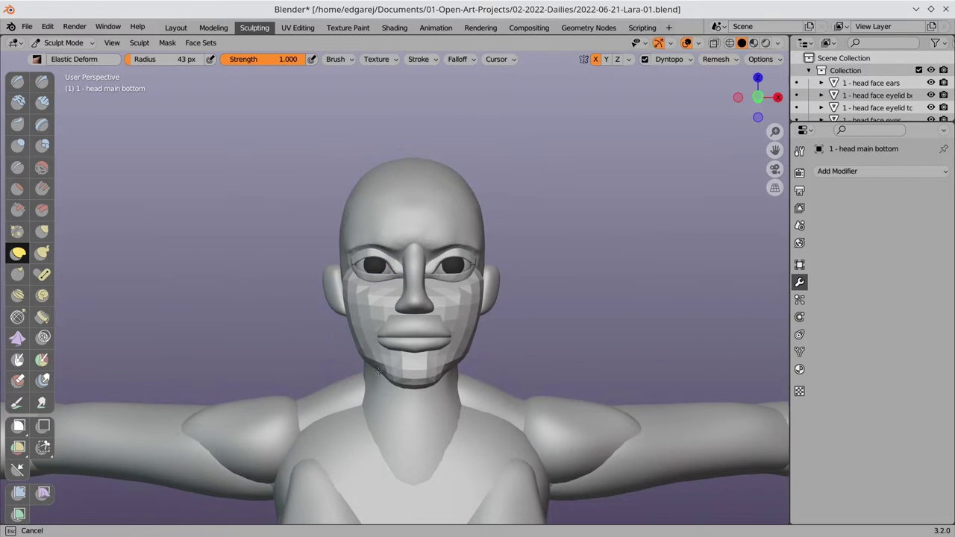
key("c")
middle_click_drag(465, 290, 346, 284)
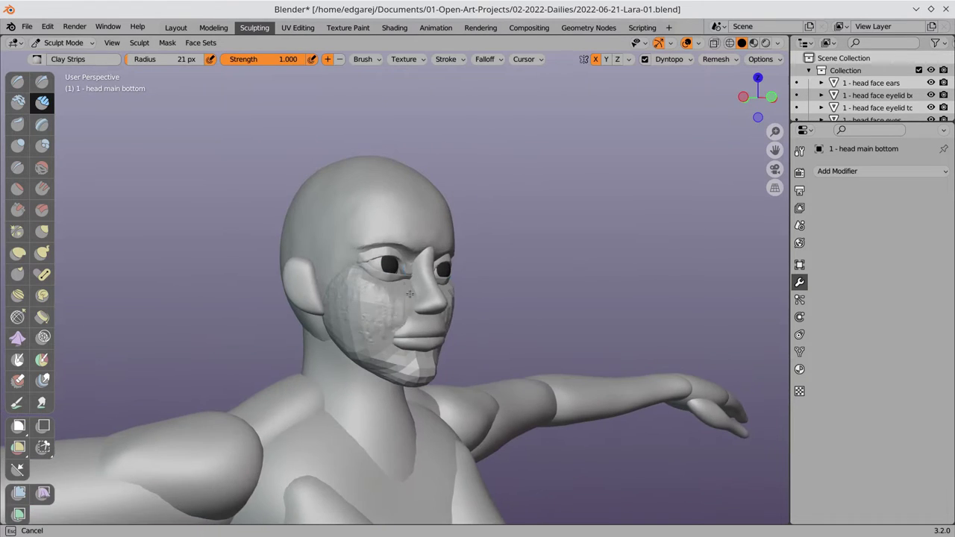
middle_click_drag(410, 293, 336, 280)
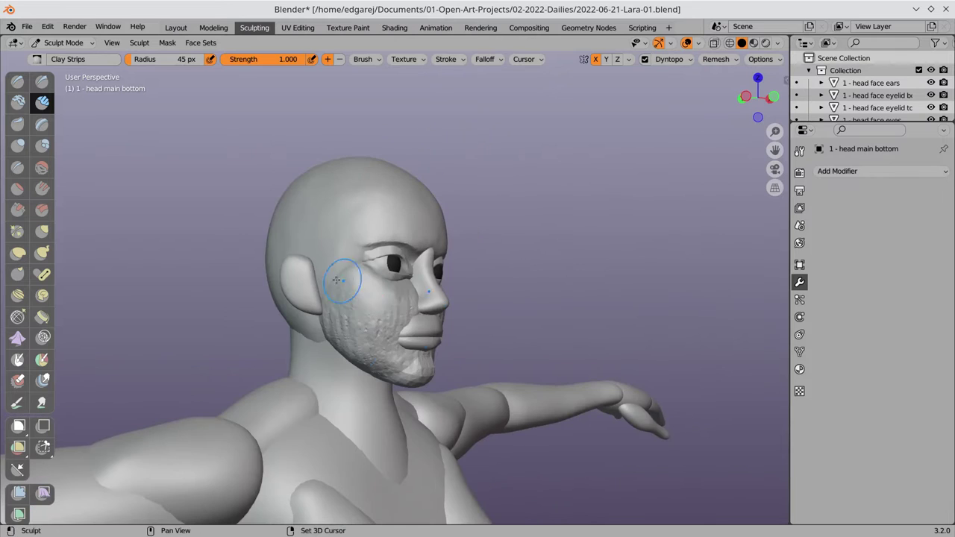
mouse_move(356, 352)
middle_mouse_down()
mouse_move(452, 306)
mouse_move(568, 281)
mouse_move(596, 224)
middle_mouse_up()
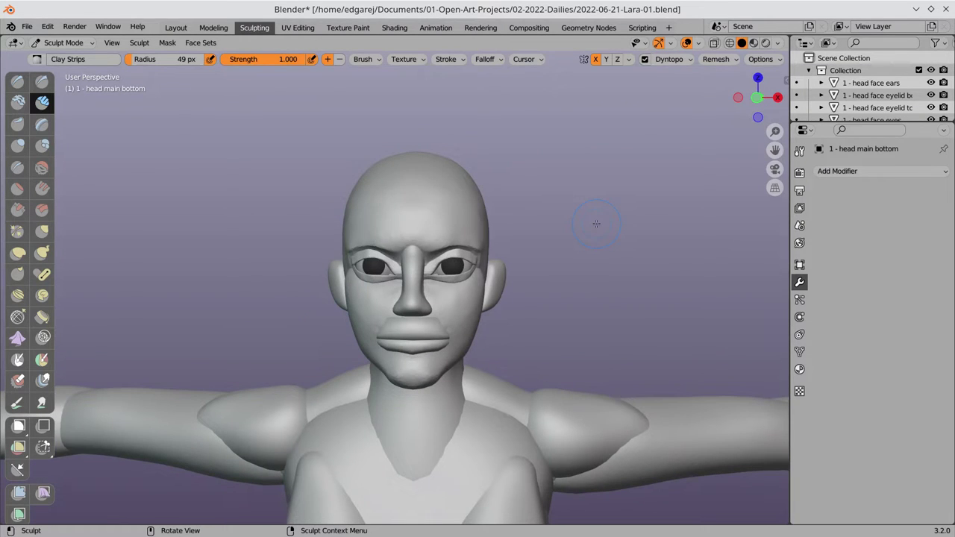
mouse_move(596, 224)
middle_mouse_down()
mouse_move(383, 315)
mouse_move(369, 200)
middle_mouse_up()
Save, then apply Shade Smooth to the head in Object Mode.
key("ctrl+s")
key("ctrl+Tab")
left_click(368, 200)
right_click(369, 199)
left_click(369, 200)
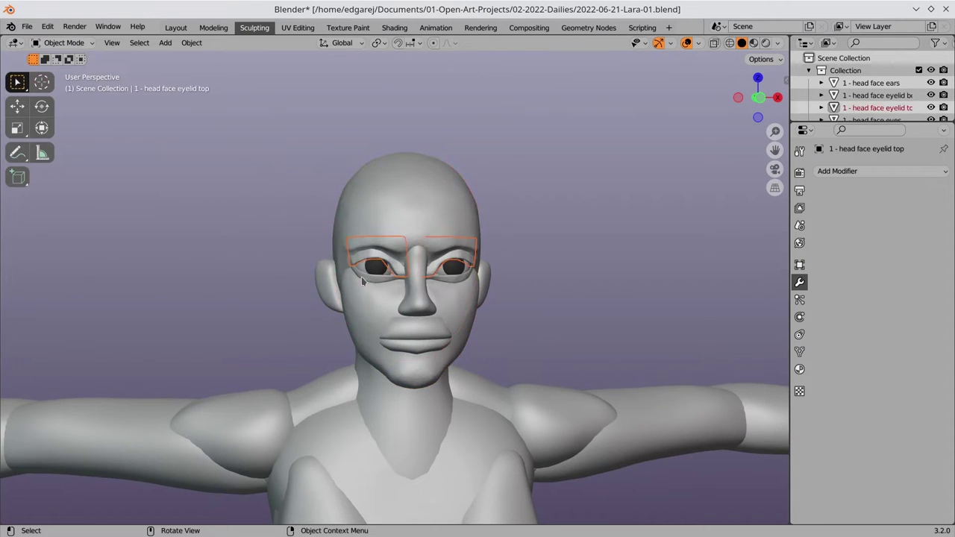
mouse_move(299, 283)
middle_mouse_down()
mouse_move(146, 304)
mouse_move(219, 298)
mouse_move(210, 294)
mouse_move(350, 310)
mouse_move(362, 393)
mouse_move(492, 384)
mouse_move(433, 369)
middle_mouse_up()
Add a level-1 Subdivision Surface to the nose (Ctrl+1) and apply it.
left_click(67, 83)
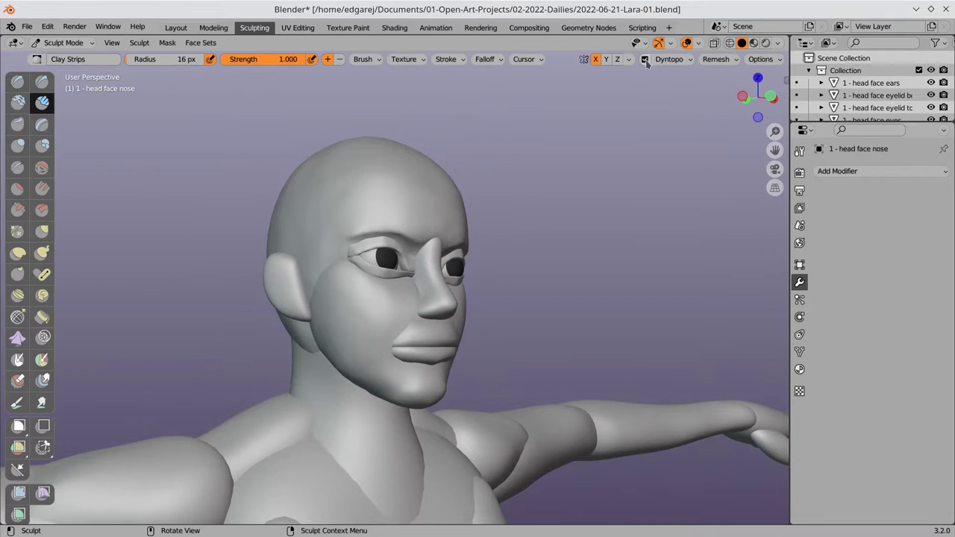
key("ctrl+Tab")
key("ctrl+1")
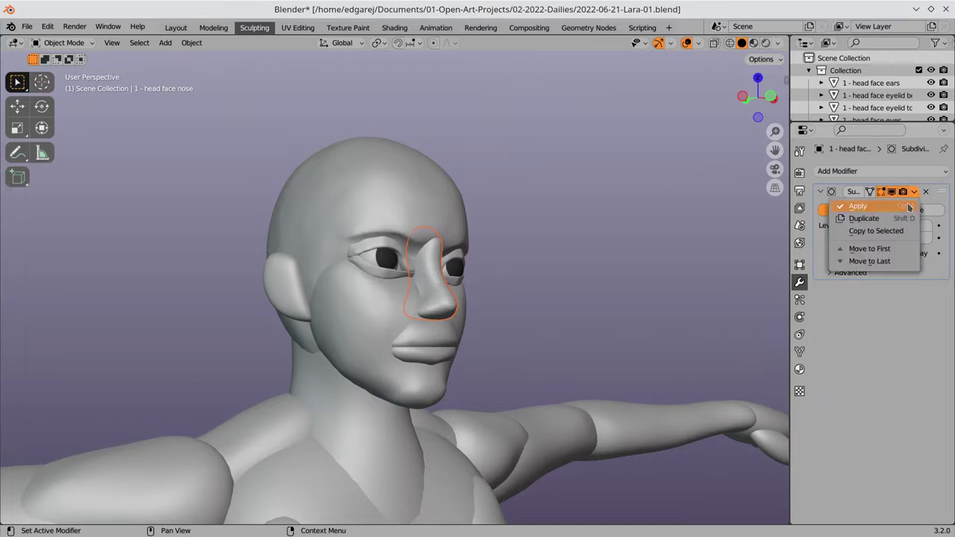
left_click(68, 84)
key("ctrl+Tab")
Review the nose's mesh data properties.
left_click(799, 351)
scroll(820, 430, "down", 3)
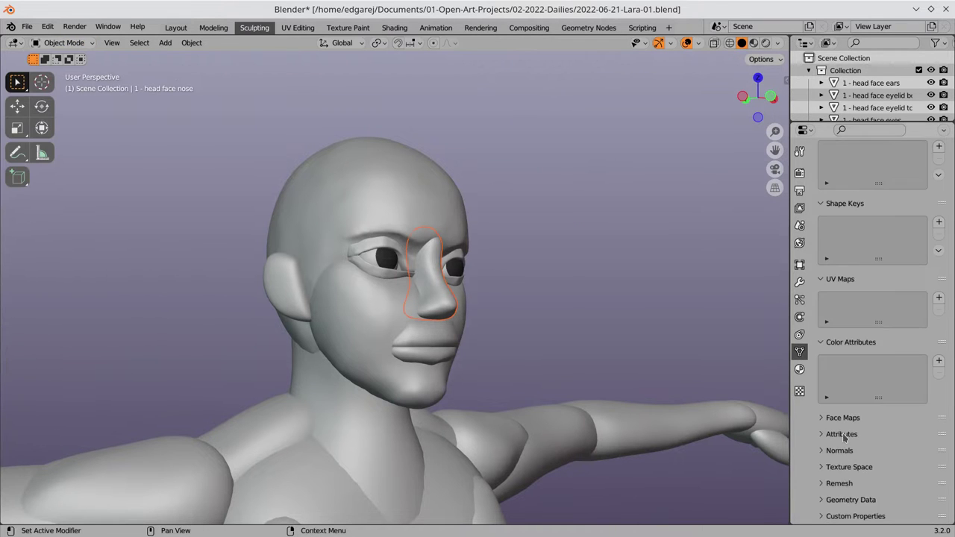
scroll(820, 431, "down", 3)
left_click_drag(820, 430, 821, 515)
scroll(858, 394, "down", 5)
scroll(858, 394, "up", 4)
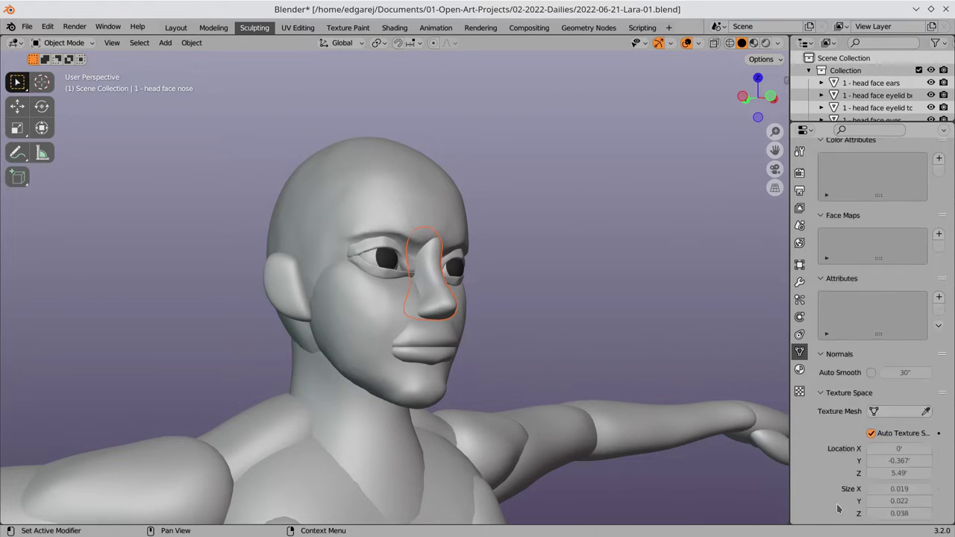
scroll(858, 393, "up", 2)
scroll(858, 393, "down", 10)
scroll(857, 415, "up", 5)
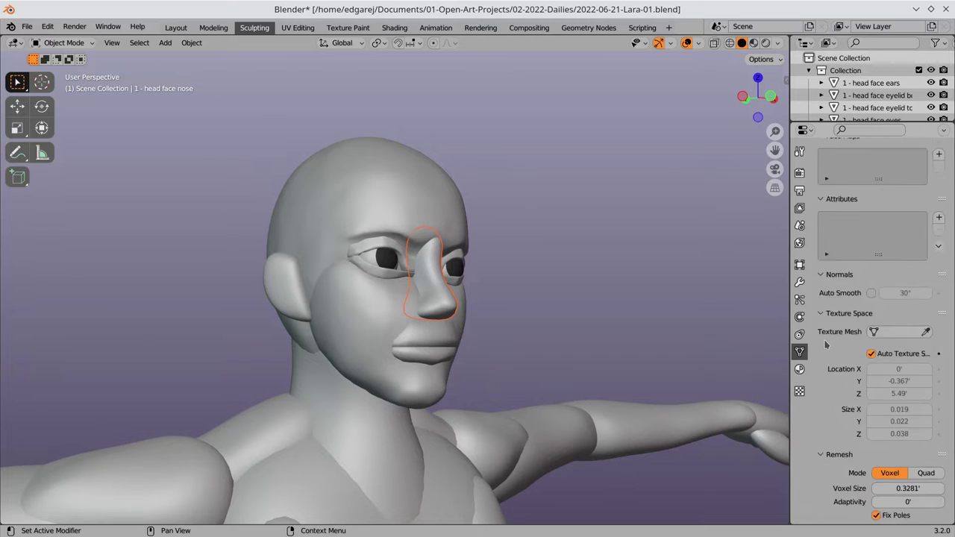
scroll(858, 415, "up", 3)
Enter Sculpt Mode on the nose and add Clay Strips bumps to its tip.
left_click(63, 42)
left_click(71, 70)
key("shift+space")
mouse_move(214, 236)
middle_mouse_down()
mouse_move(447, 274)
mouse_move(427, 281)
mouse_move(428, 312)
mouse_move(448, 320)
mouse_move(426, 324)
middle_mouse_up()
key("c")
scroll(459, 324, "up", 3)
scroll(426, 324, "up", 3)
left_click_drag(485, 321, 454, 312)
Carve the nostrils with Clay Strips and smooth them with Inflate/Deflate at 20 px, then save.
middle_click_drag(464, 328, 446, 283)
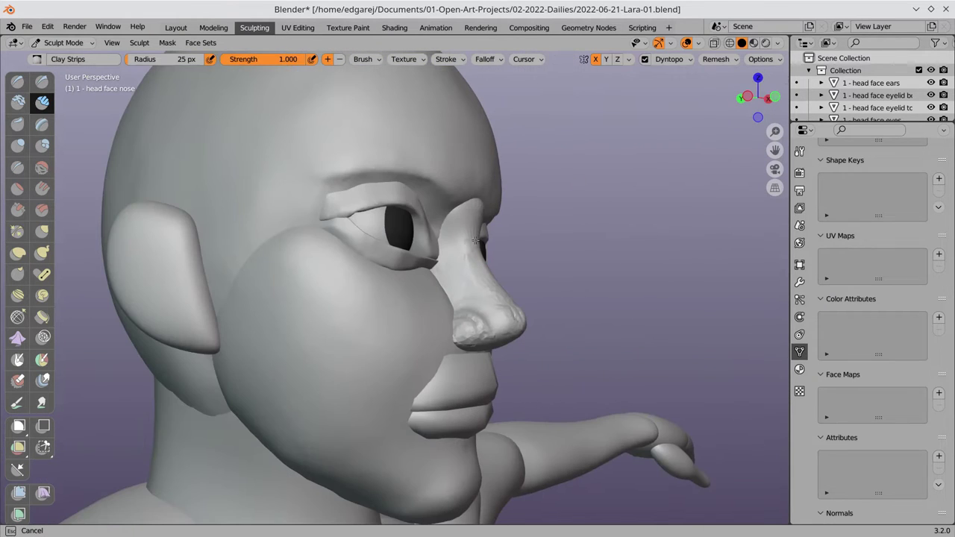
mouse_move(470, 220)
middle_mouse_down()
mouse_move(445, 278)
mouse_move(380, 294)
middle_mouse_up()
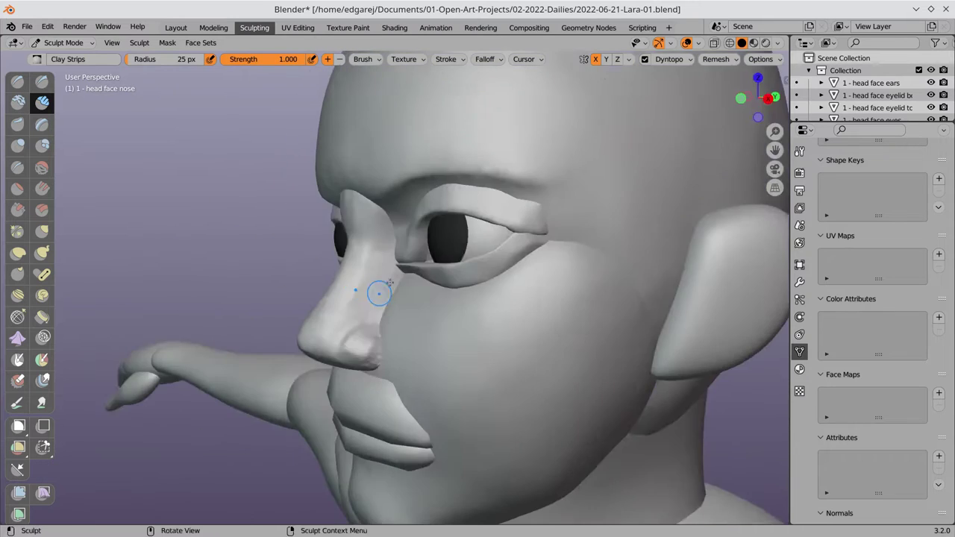
scroll(326, 335, "up", 2)
scroll(440, 224, "down", 2)
mouse_move(334, 335)
middle_mouse_down()
mouse_move(440, 223)
mouse_move(440, 246)
middle_mouse_up()
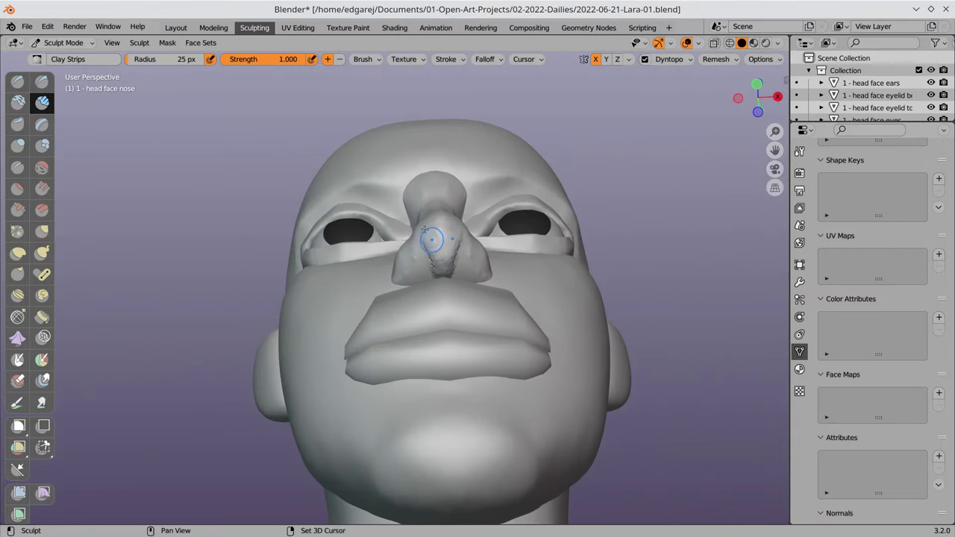
mouse_move(425, 239)
left_mouse_down()
mouse_move(433, 254)
mouse_move(473, 246)
left_mouse_up()
mouse_move(429, 242)
middle_mouse_down()
mouse_move(417, 255)
mouse_move(488, 306)
mouse_move(420, 261)
middle_mouse_up()
key("bracketleft")
key("bracketleft")
key("i")
key("ctrl+s")
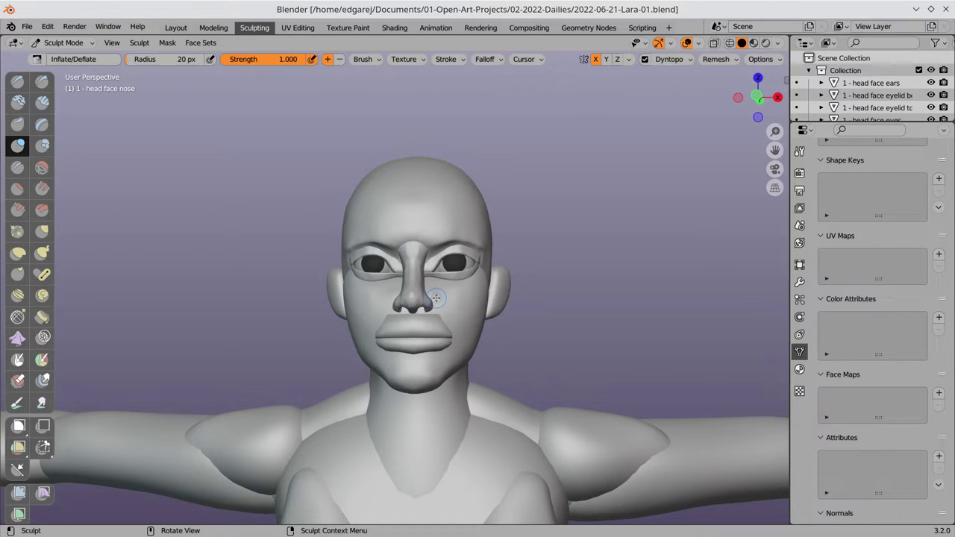
Select the upper mouth and apply its subdivision modifier.
left_click(67, 43)
left_click(63, 60)
left_click(414, 332)
mouse_move(550, 313)
middle_mouse_down()
mouse_move(492, 365)
mouse_move(567, 351)
middle_mouse_up()
left_click(799, 282)
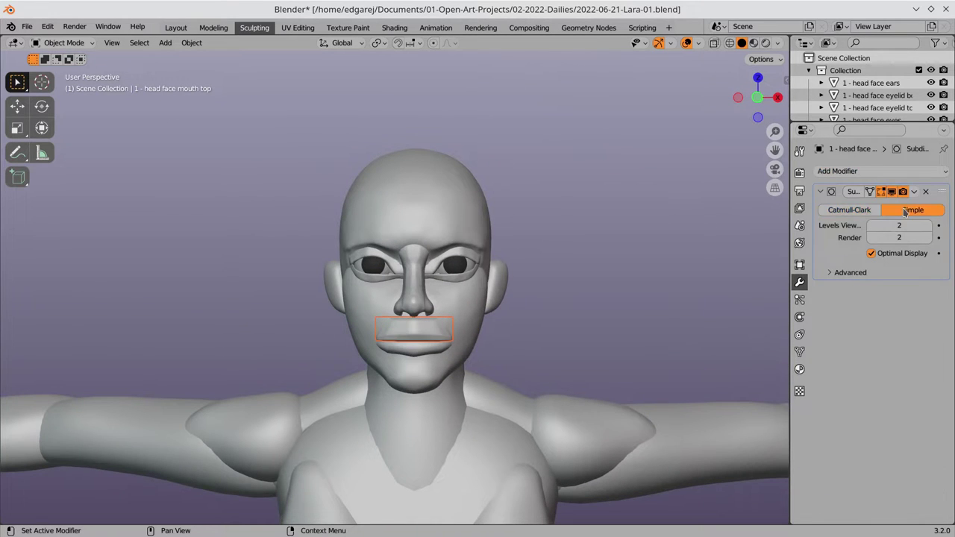
key("ctrl+a")
key("Escape")
Sculpt the mouth with X-mirrored Elastic Deform, undoing the oversized bulge.
key("ctrl+Tab")
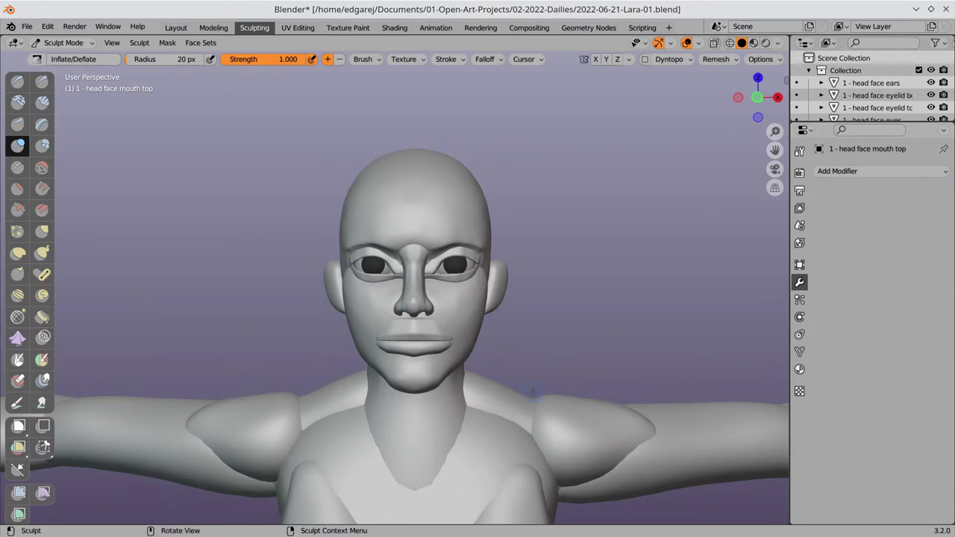
left_click(596, 59)
scroll(414, 284, "up", 3)
middle_click_drag(405, 206, 441, 270)
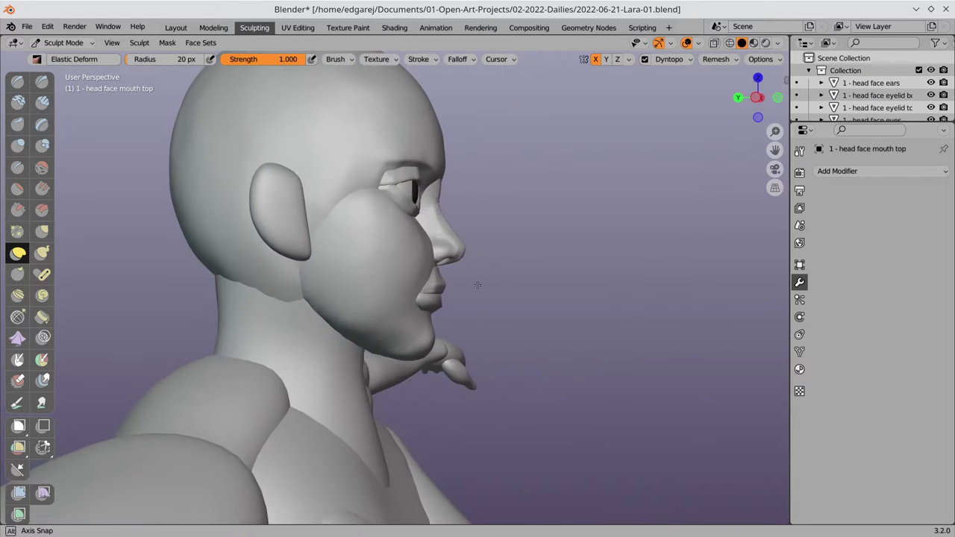
left_click_drag(441, 270, 448, 321)
key("ctrl+z")
left_click_drag(440, 279, 501, 277)
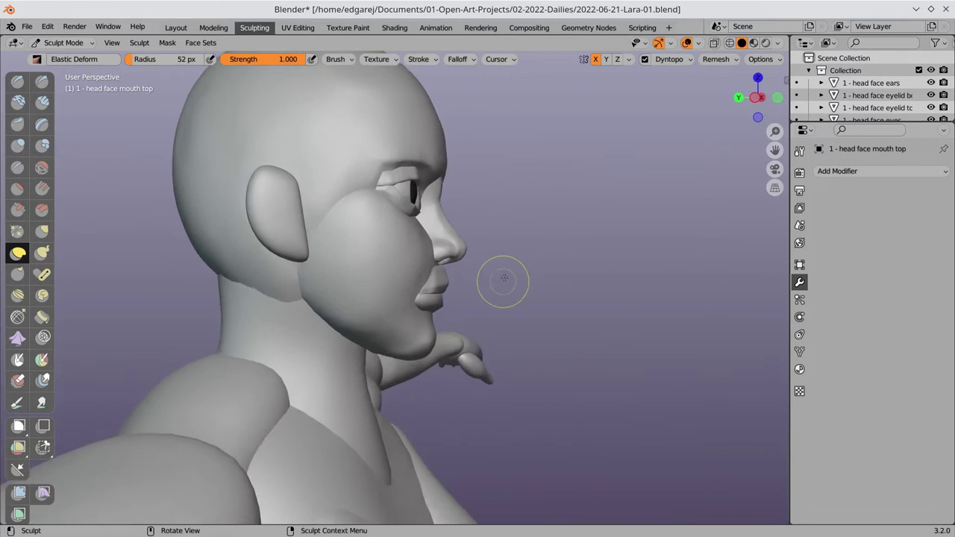
key("ctrl+z")
key("KP_1")
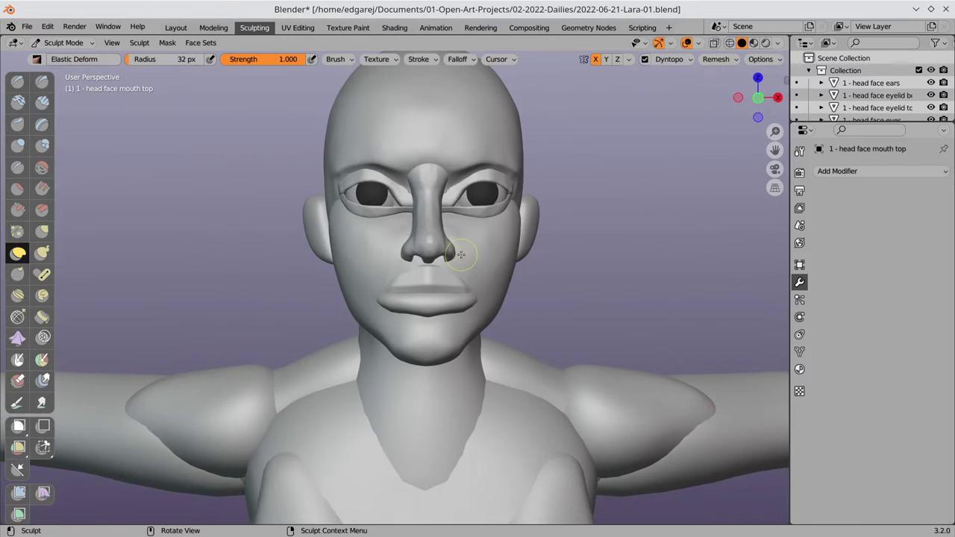
key("ctrl+z")
key("ctrl+z")
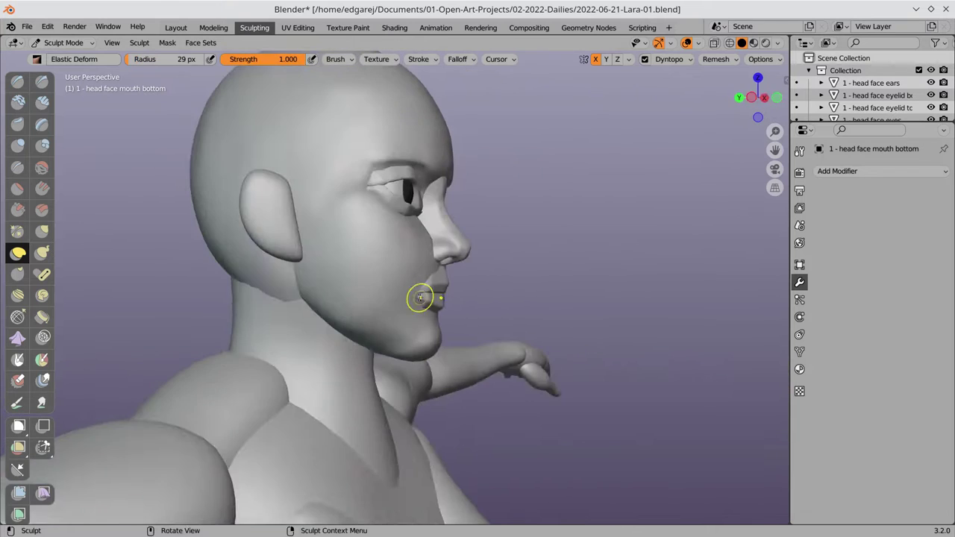
Save the reshaped mouth.
mouse_move(426, 299)
middle_mouse_down()
mouse_move(363, 304)
mouse_move(642, 158)
middle_mouse_up()
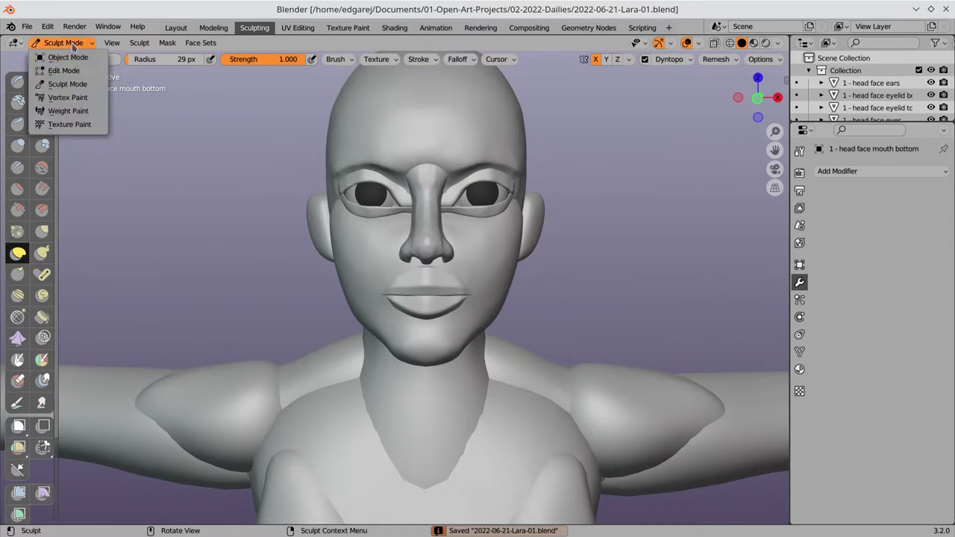
middle_click_drag(383, 277, 446, 285)
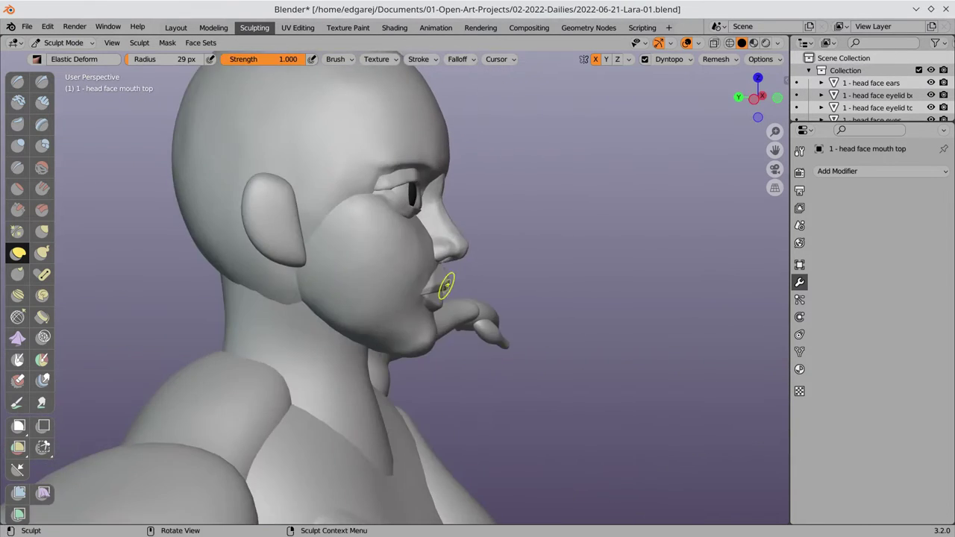
key("ctrl+s")
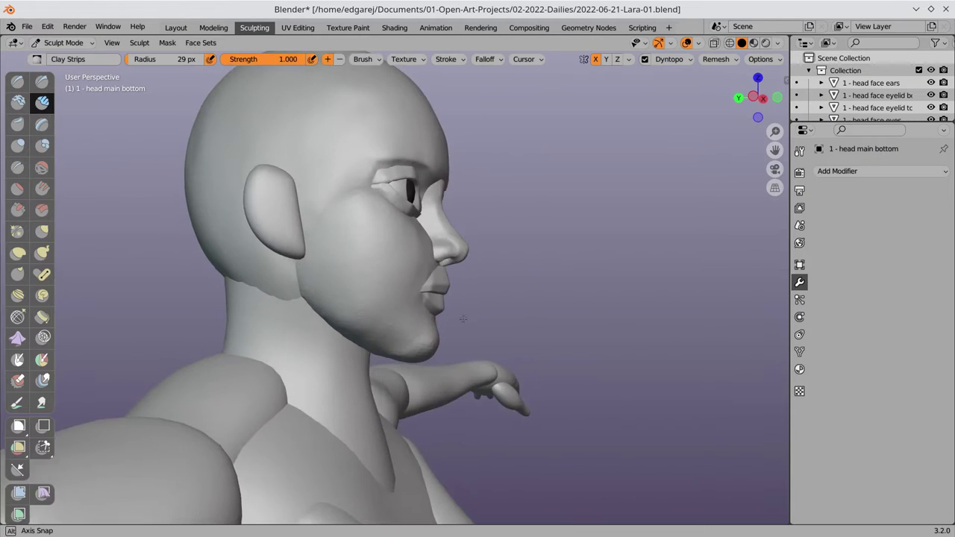
Select the nose in Object Mode and return it to Sculpt Mode.
mouse_move(224, 179)
middle_mouse_down()
mouse_move(430, 327)
mouse_move(444, 265)
mouse_move(504, 273)
middle_mouse_up()
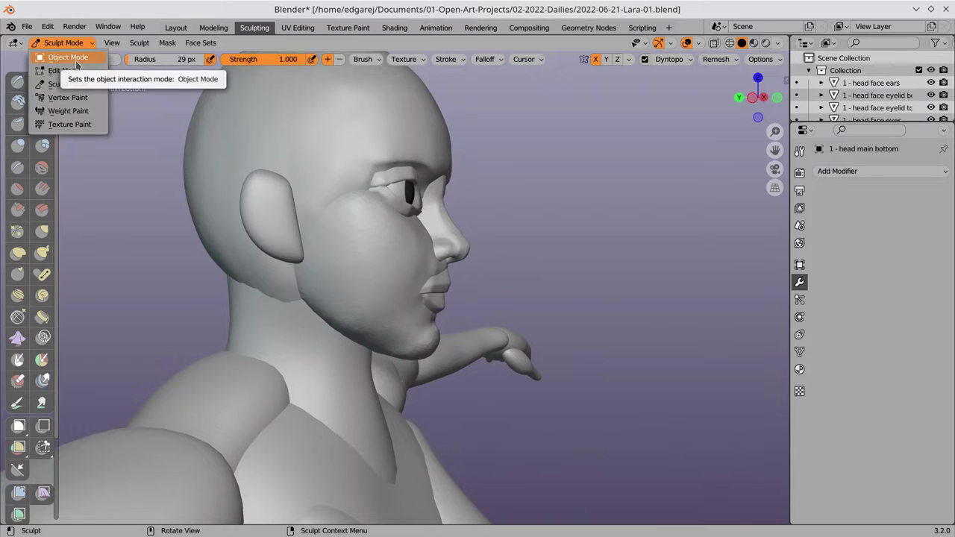
left_click(77, 60)
left_click(444, 250)
left_click(63, 42)
left_click(63, 84)
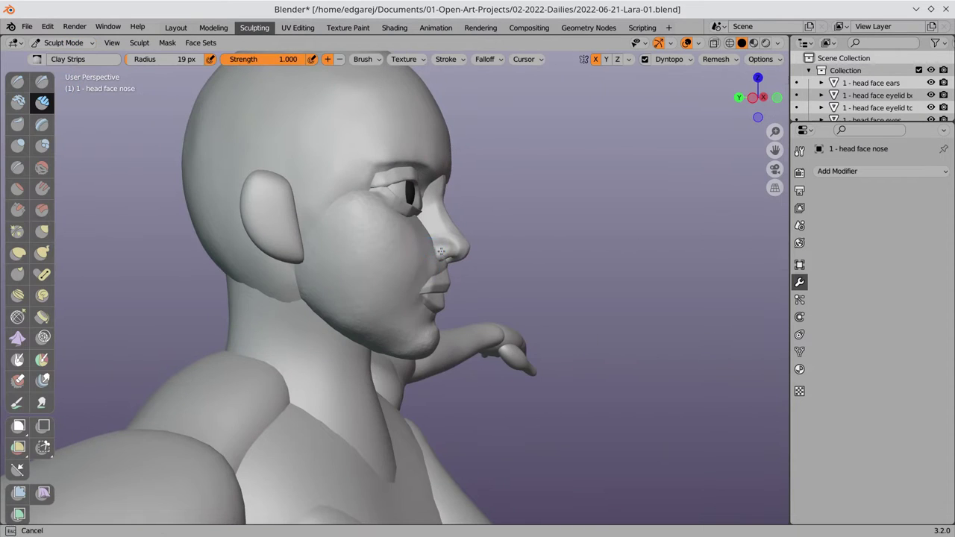
Expand the active brush's advanced options in the properties panel.
middle_click_drag(441, 251, 522, 313)
left_click(799, 151)
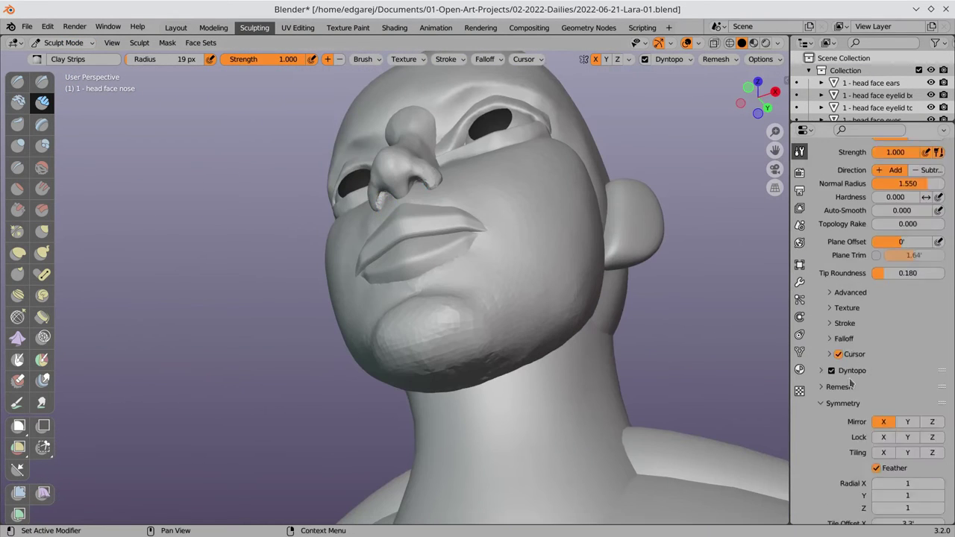
scroll(850, 383, "down", 3)
left_click(849, 236)
mouse_move(355, 253)
middle_mouse_down("ctrl")
mouse_move(355, 194)
mouse_move(337, 175)
mouse_move(514, 194)
middle_mouse_up("ctrl")
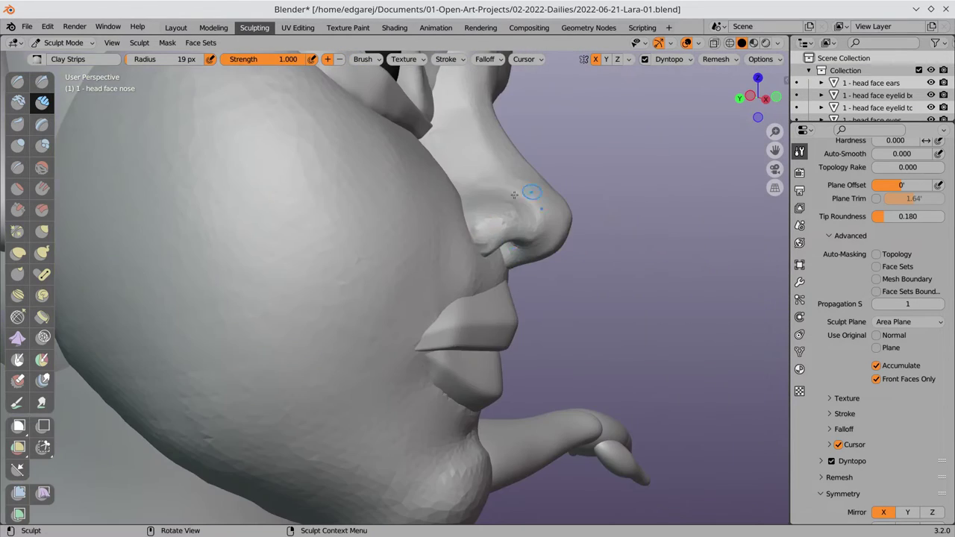
middle_click_drag(493, 241, 545, 261)
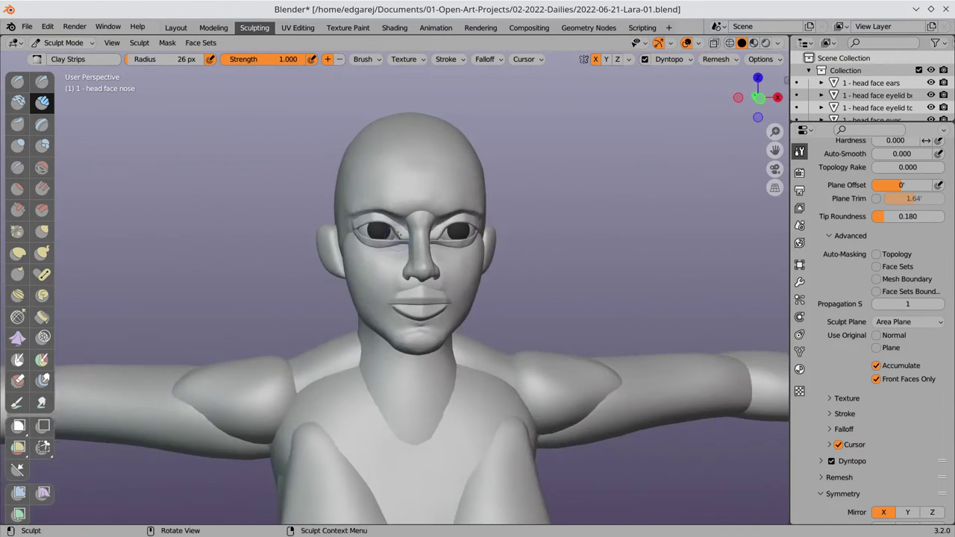
Back in Sculpt Mode, add a Clay Strips stroke along the jawline.
left_click(64, 43)
left_click(68, 83)
mouse_move(390, 264)
middle_mouse_down()
mouse_move(340, 322)
mouse_move(384, 360)
middle_mouse_up()
scroll(384, 360, "up", 2)
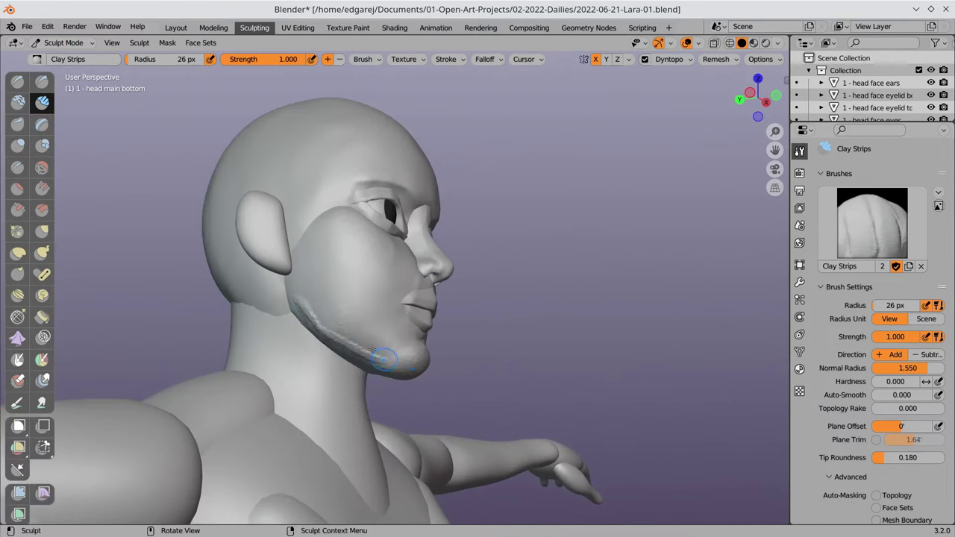
mouse_move(288, 281)
middle_mouse_down()
mouse_move(324, 258)
mouse_move(351, 160)
mouse_move(322, 325)
middle_mouse_up()
key("p")
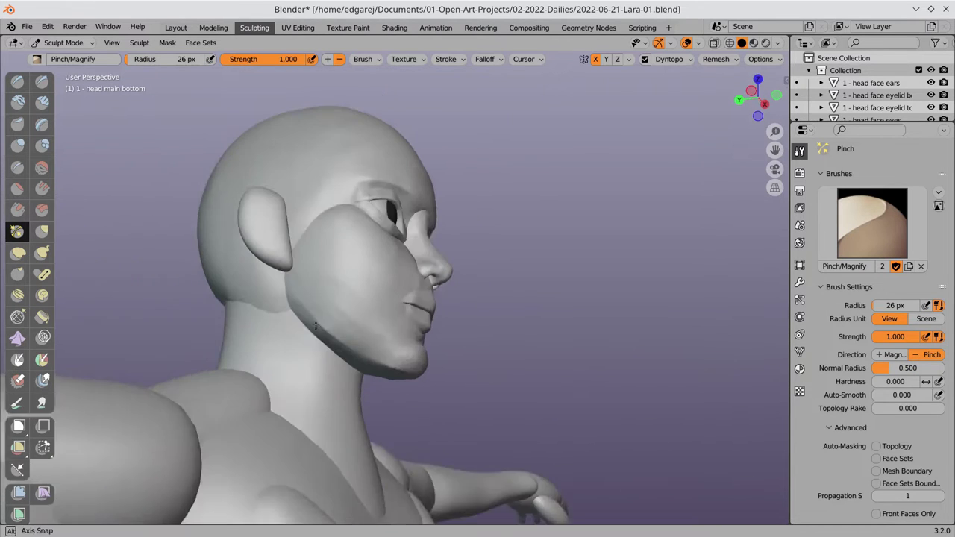
key("c")
left_click_drag(322, 325, 303, 301)
mouse_move(303, 300)
middle_mouse_down()
mouse_move(319, 319)
mouse_move(348, 299)
mouse_move(291, 291)
mouse_move(401, 379)
mouse_move(467, 314)
middle_mouse_up()
Refine the face with more Pinch and Clay Strips, check the front view, and save.
key("p")
mouse_move(325, 277)
middle_mouse_down()
mouse_move(395, 341)
mouse_move(533, 300)
middle_mouse_up()
key("c")
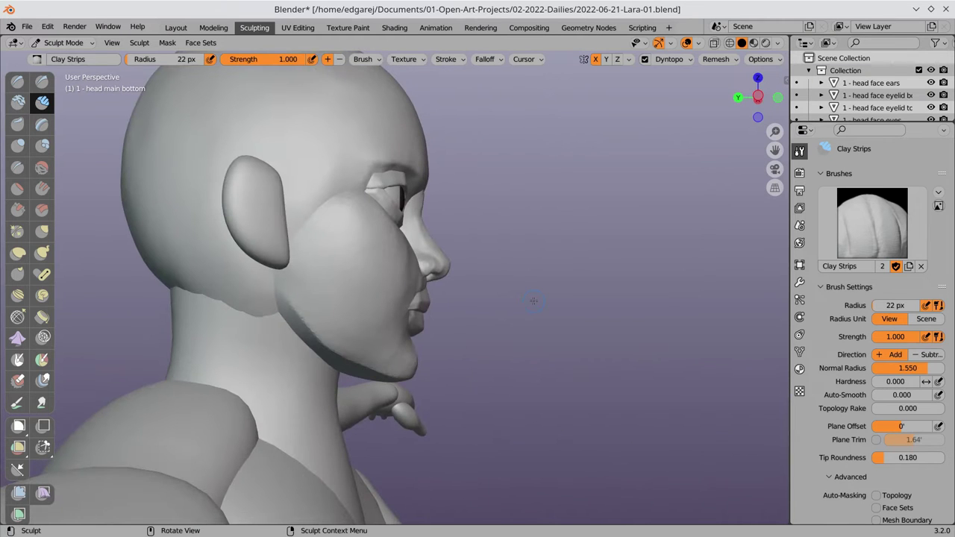
key("KP_1")
scroll(522, 298, "down", 1)
scroll(515, 296, "down", 3)
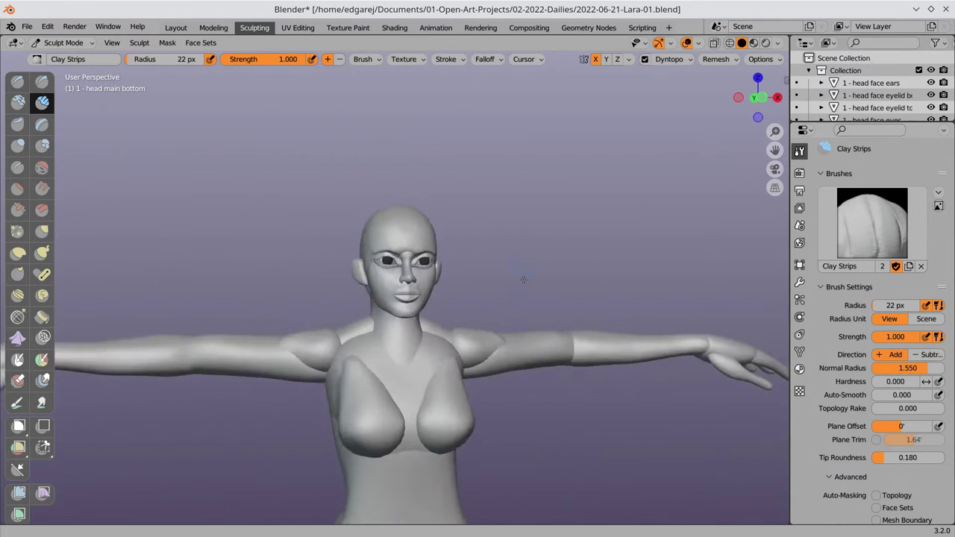
scroll(506, 293, "down", 2)
key("ctrl+s")
Check the whole figure in Layout, then return to Sculpting in Object Mode.
left_click(176, 27)
key("Home")
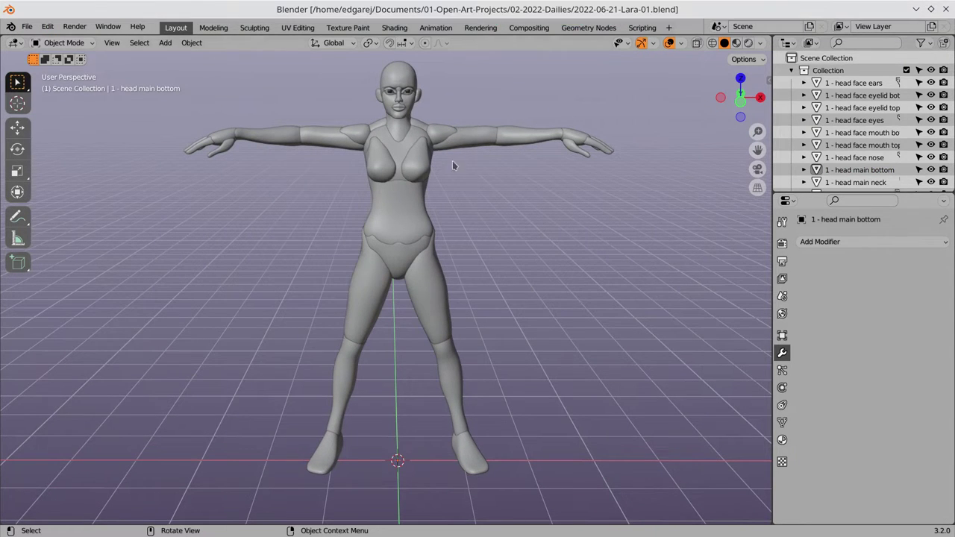
left_click(254, 28)
left_click(63, 42)
left_click(63, 55)
Isolate the upper head piece in local view and enter Sculpt Mode.
key("n")
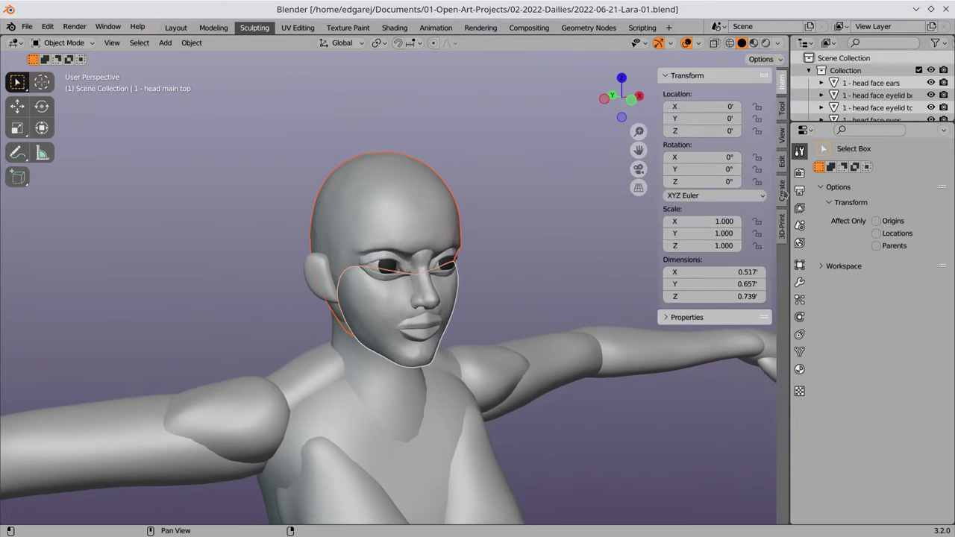
left_click(782, 161)
left_click(675, 76, "ctrl")
key("KP_Divide")
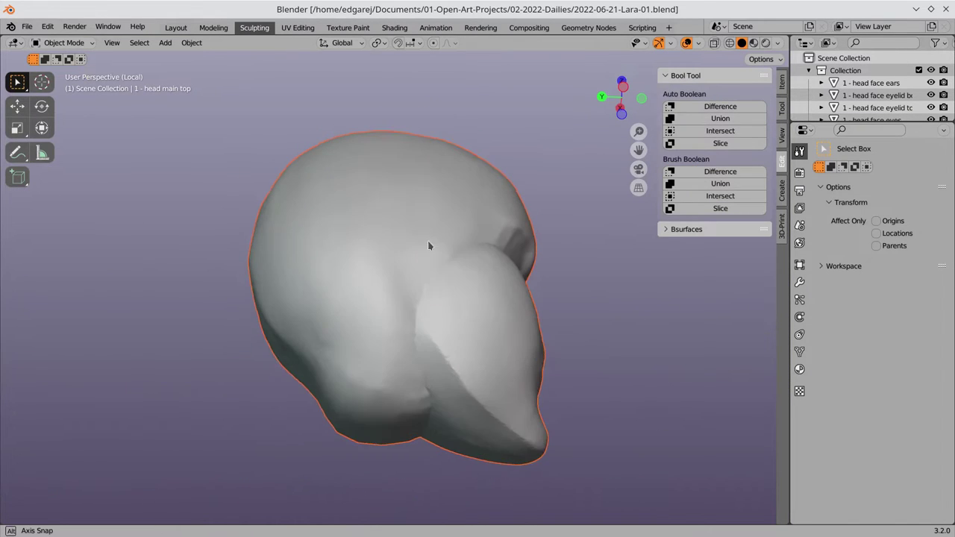
key("ctrl+Tab")
Build up the brow band with Clay Strips strokes and save the file.
left_click_drag(444, 273, 380, 315)
mouse_move(379, 316)
middle_mouse_down()
mouse_move(373, 203)
mouse_move(366, 305)
mouse_move(326, 278)
middle_mouse_up()
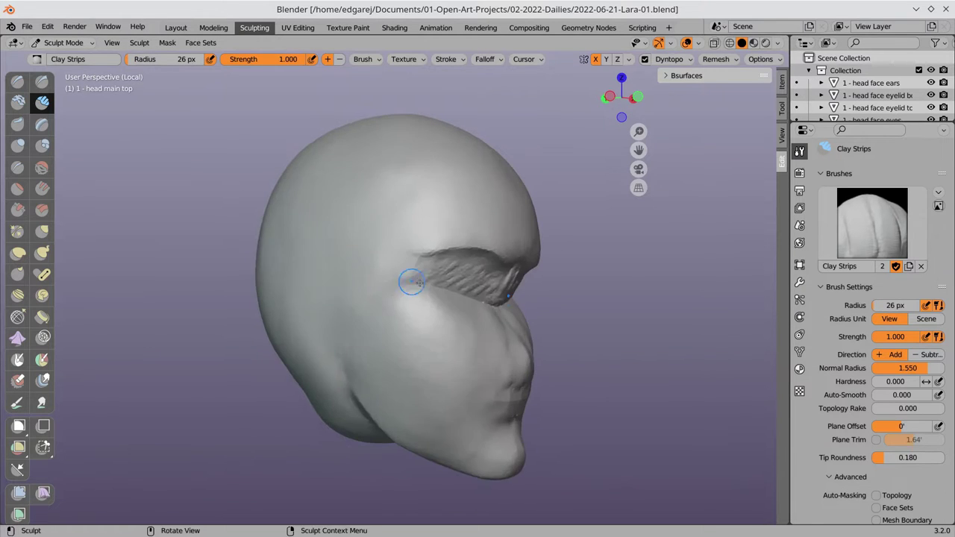
mouse_move(405, 276)
middle_mouse_down()
mouse_move(417, 284)
mouse_move(354, 369)
mouse_move(416, 331)
mouse_move(380, 298)
mouse_move(386, 291)
mouse_move(448, 296)
middle_mouse_up()
key("ctrl+s")
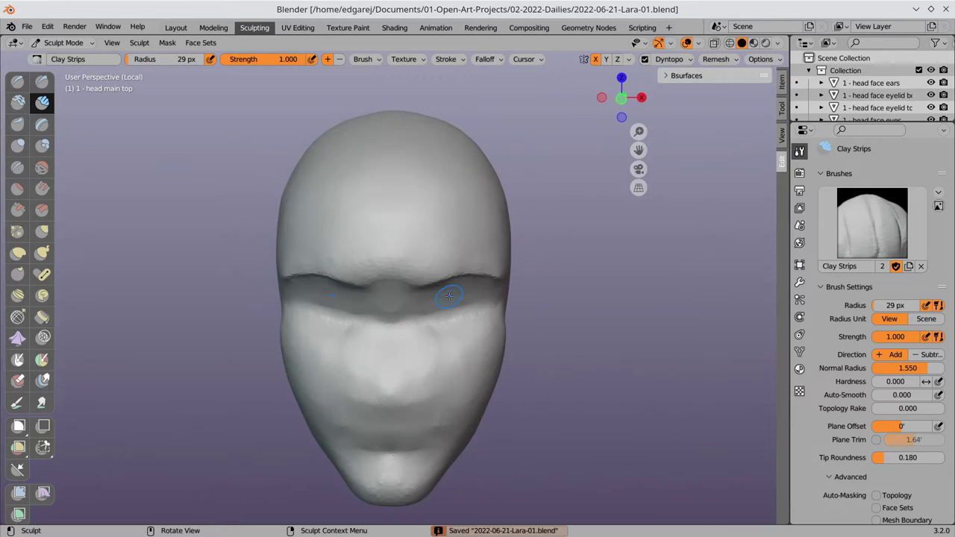
Reshape the skull with Elastic Deform, save, and show the full figure again.
key("n")
key("n")
middle_click_drag(355, 402, 551, 301)
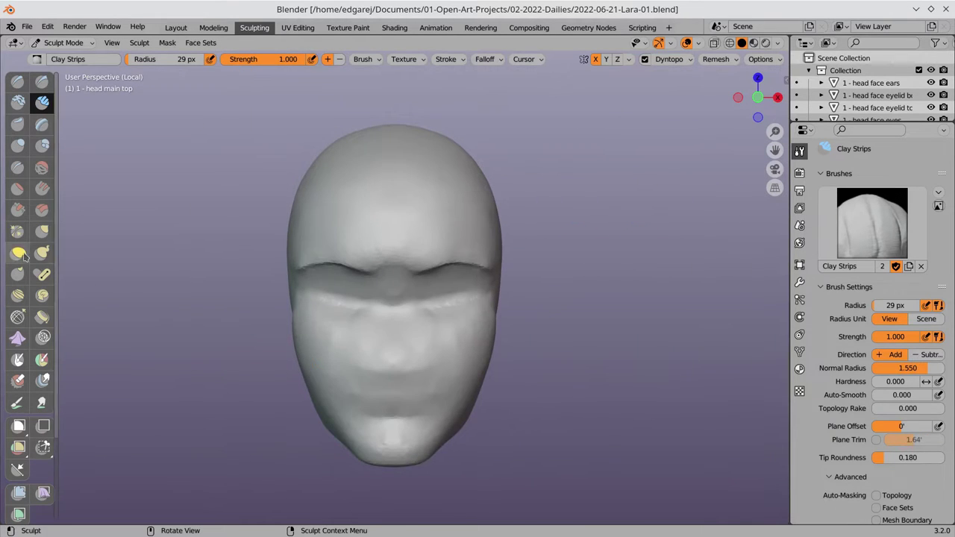
left_click(18, 252)
middle_click_drag(319, 405, 577, 230)
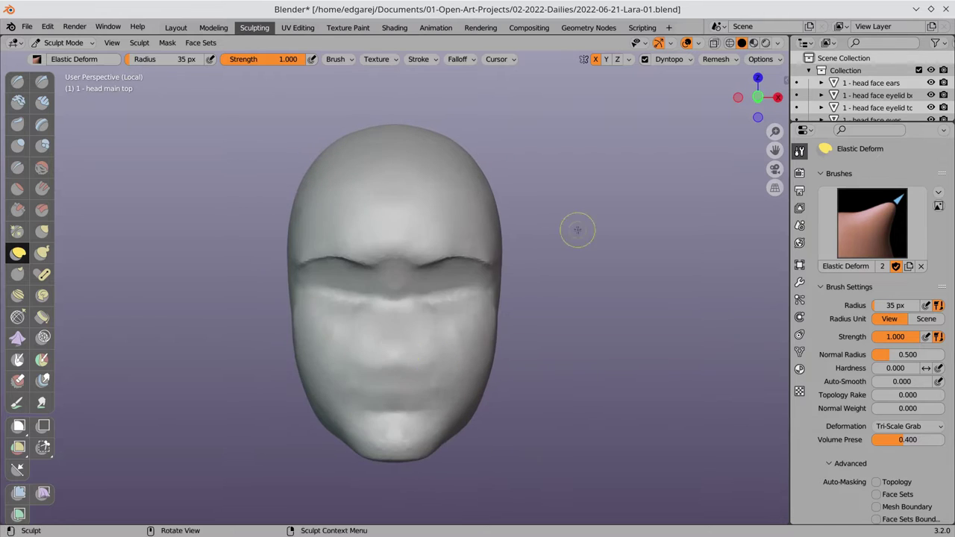
middle_click_drag(356, 448, 609, 275)
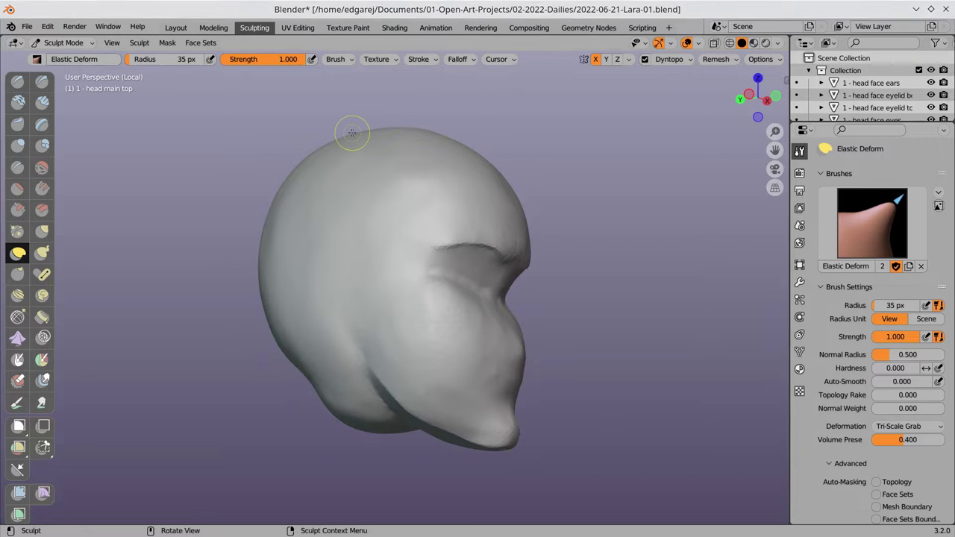
key("ctrl+s")
key("KP_1")
key("KP_Divide")
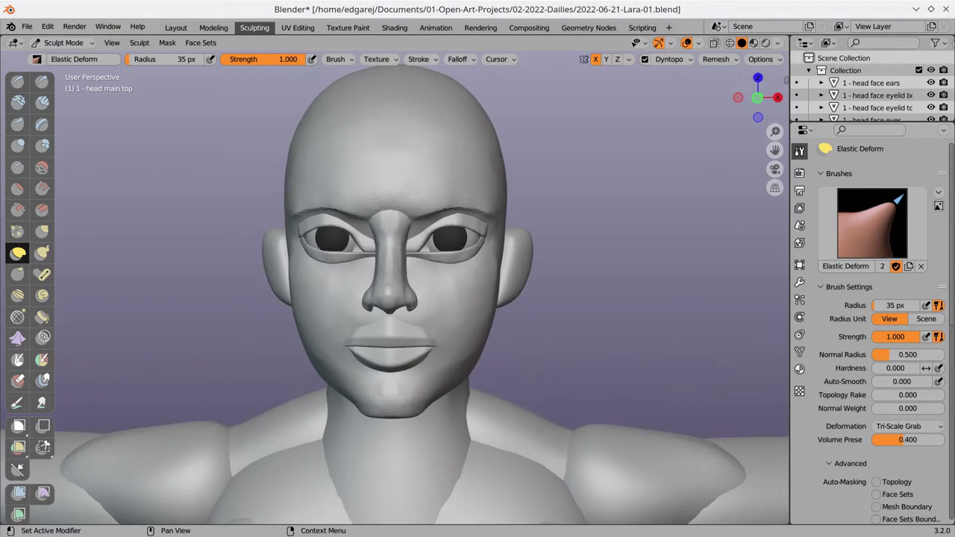
Isolate the nose piece in local view while in Sculpt Mode.
middle_click_drag(388, 261, 343, 262)
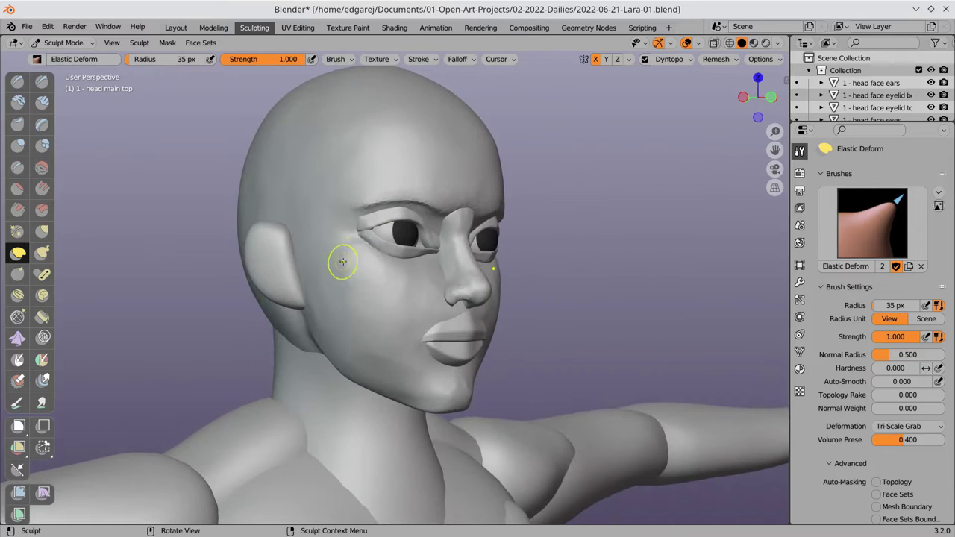
key("ctrl+Tab")
key("n")
key("ctrl+Tab")
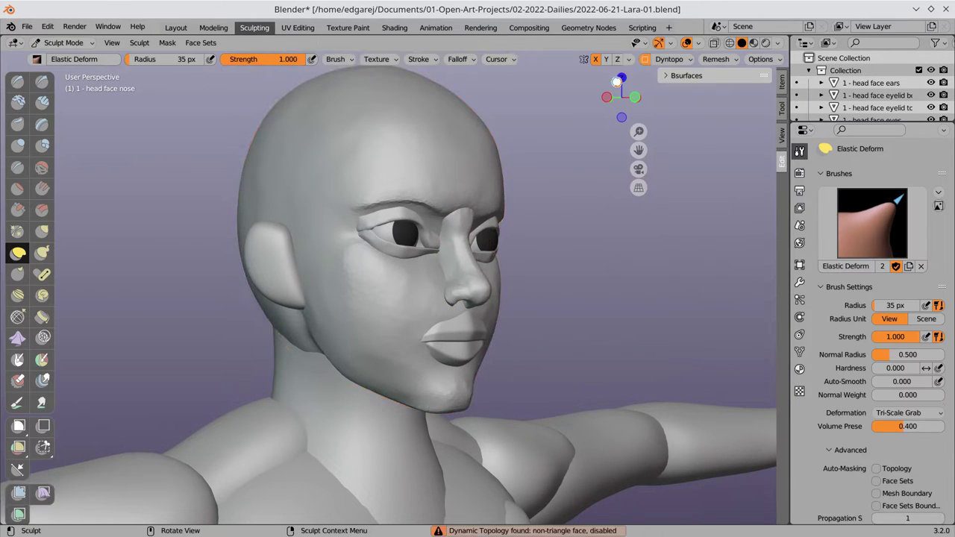
key("KP_Divide")
Build up the bridge of the nose with the Clay Strips brush.
key("f")
key("c")
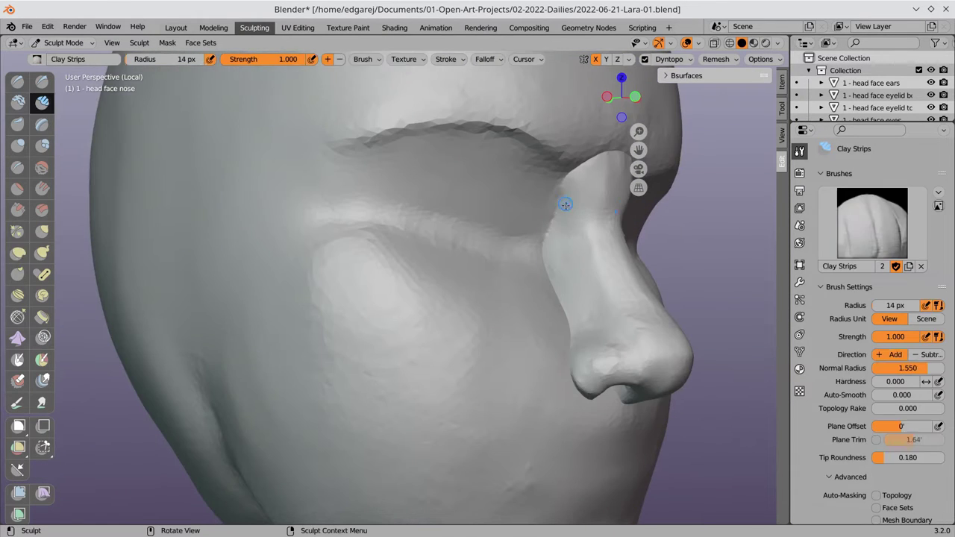
mouse_move(565, 202)
middle_mouse_down()
mouse_move(319, 159)
mouse_move(454, 187)
mouse_move(460, 205)
mouse_move(393, 160)
mouse_move(454, 318)
middle_mouse_up()
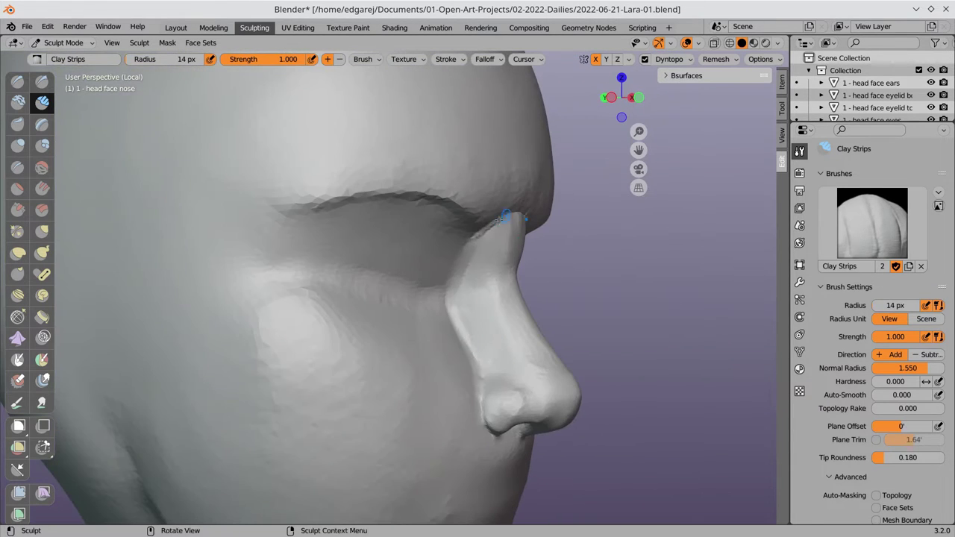
mouse_move(505, 217)
middle_mouse_down()
mouse_move(448, 219)
mouse_move(336, 187)
mouse_move(361, 282)
mouse_move(418, 282)
mouse_move(341, 283)
mouse_move(317, 336)
mouse_move(466, 279)
mouse_move(448, 313)
mouse_move(368, 274)
mouse_move(477, 277)
mouse_move(381, 307)
middle_mouse_up()
Reshape the nose with Elastic Deform at 19 px, then show the full figure in Object Mode.
key("e")
key("f")
left_click(341, 284)
key("KP_Divide")
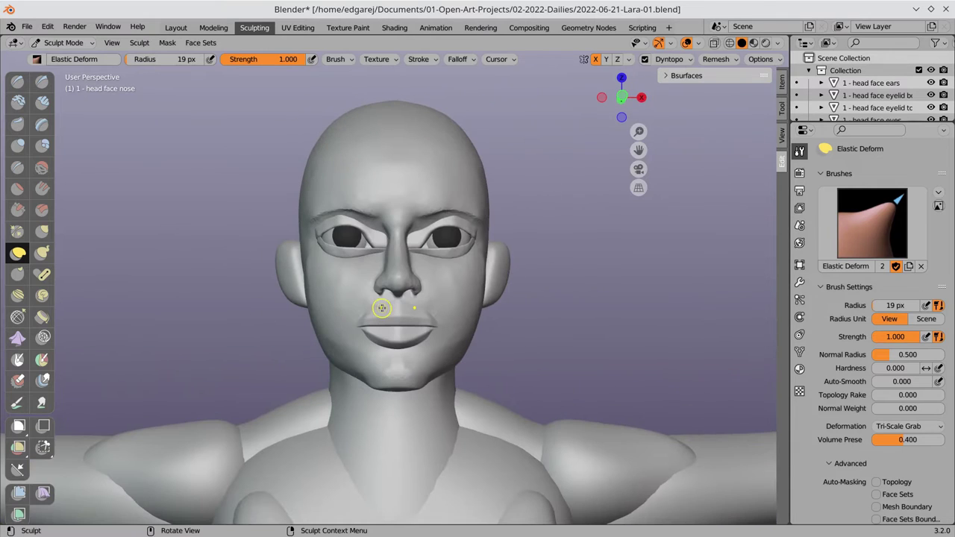
key("ctrl+Tab")
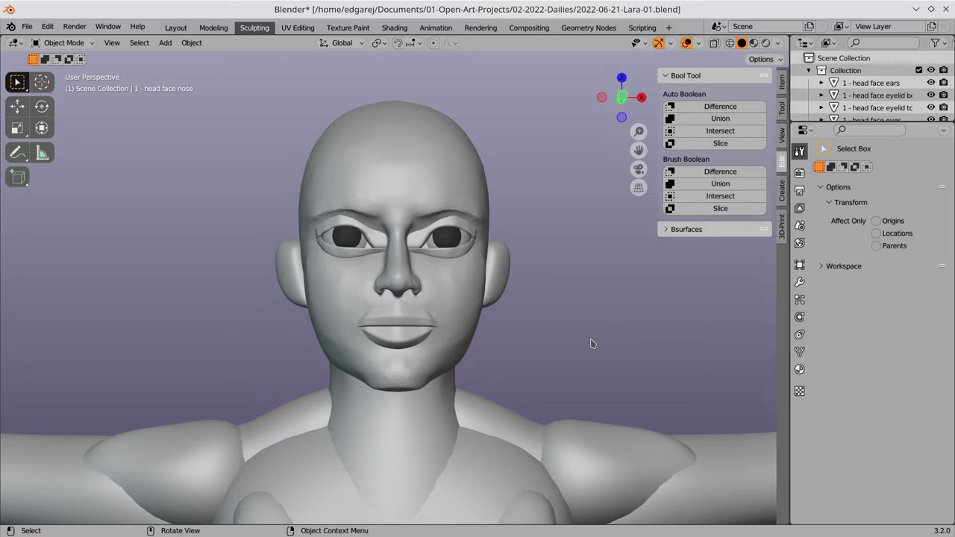
Isolate the face and eyes and bring up the face mesh's modifier properties.
key("slash")
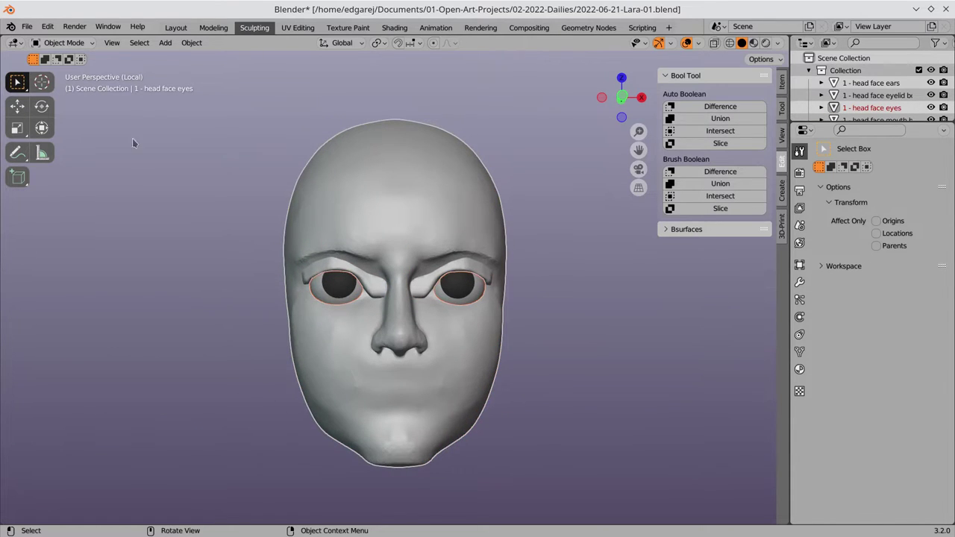
key("ctrl+Tab")
key("ctrl+Tab")
left_click(444, 196)
key("ctrl+Tab")
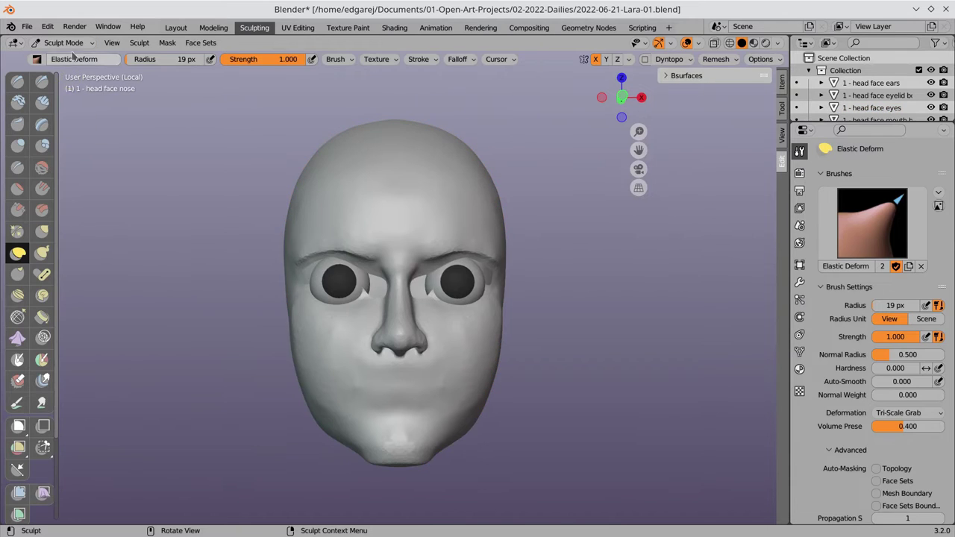
middle_click_drag(418, 284, 522, 314)
key("ctrl+Tab")
left_click(799, 351)
scroll(873, 299, "down", 5)
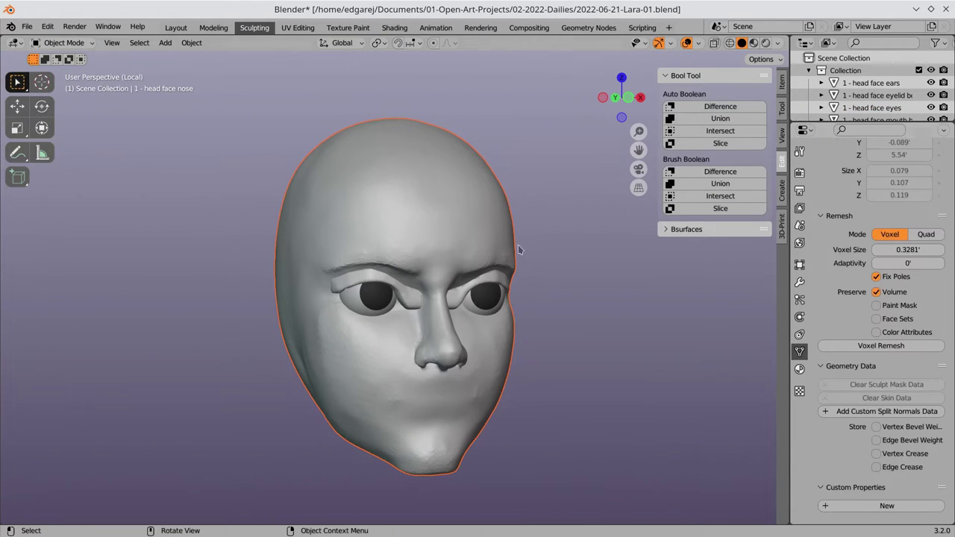
key("ctrl+Tab")
left_click(678, 75)
key("ctrl+Tab")
Add a voxel Remesh modifier to the face with a 0.004 voxel size.
left_click(799, 282)
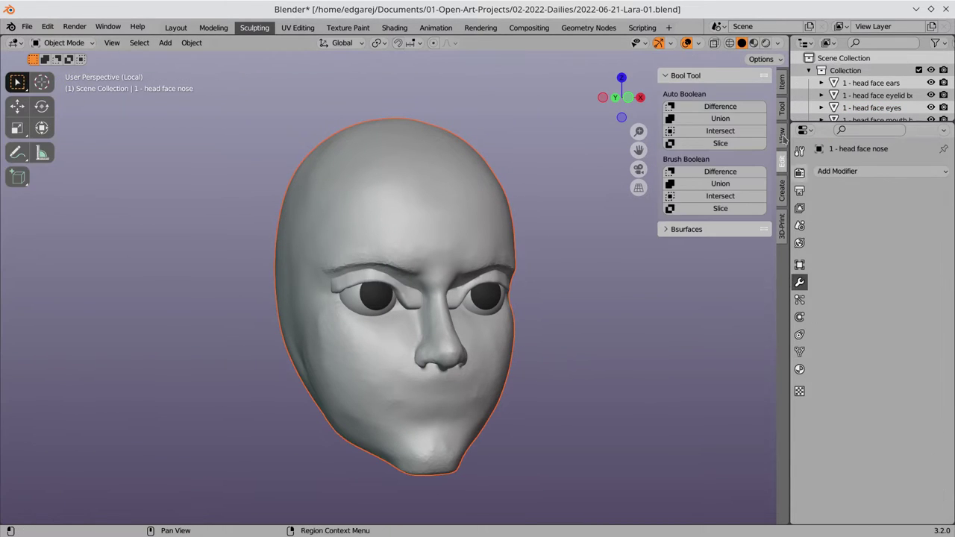
key("ctrl+s")
left_click(837, 171)
left_click(716, 347)
left_click(902, 225)
type(".007")
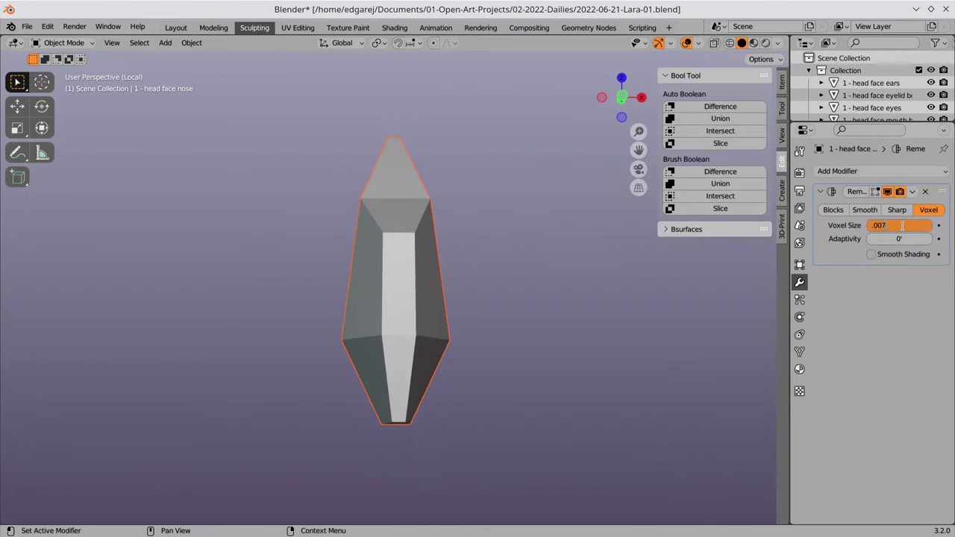
key("Return")
middle_click_drag(571, 316, 507, 366)
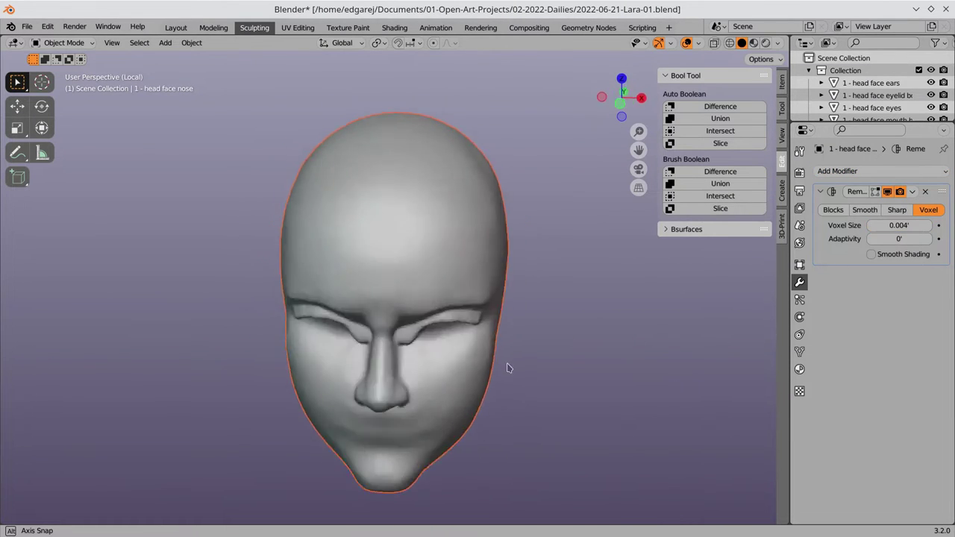
mouse_move(746, 321)
middle_mouse_down()
mouse_move(582, 369)
mouse_move(522, 358)
middle_mouse_up()
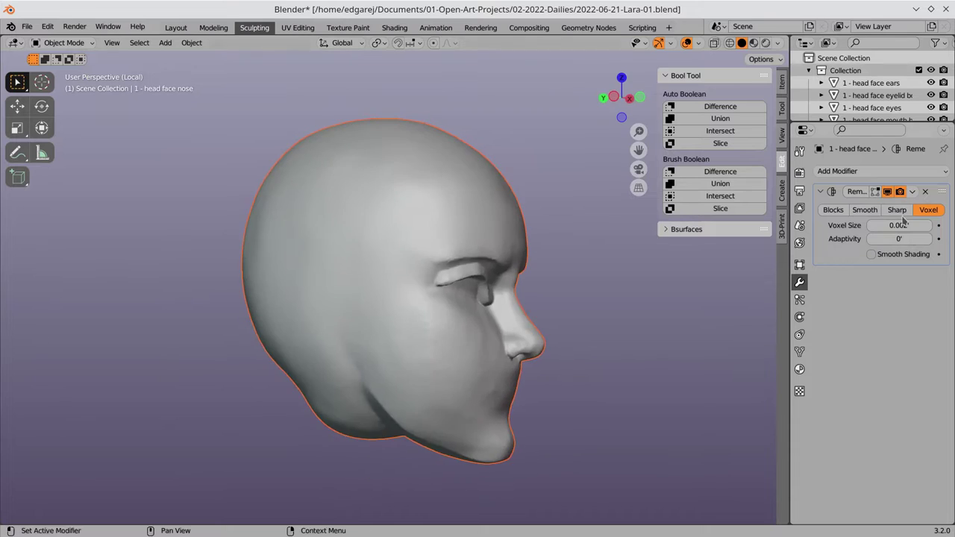
Turn on mesh statistics, undo the remesh, and set the Decimate ratio for 106,084 faces.
key("KP_Divide")
left_click(697, 43)
left_click(620, 142)
key("ctrl+z")
key("ctrl+z")
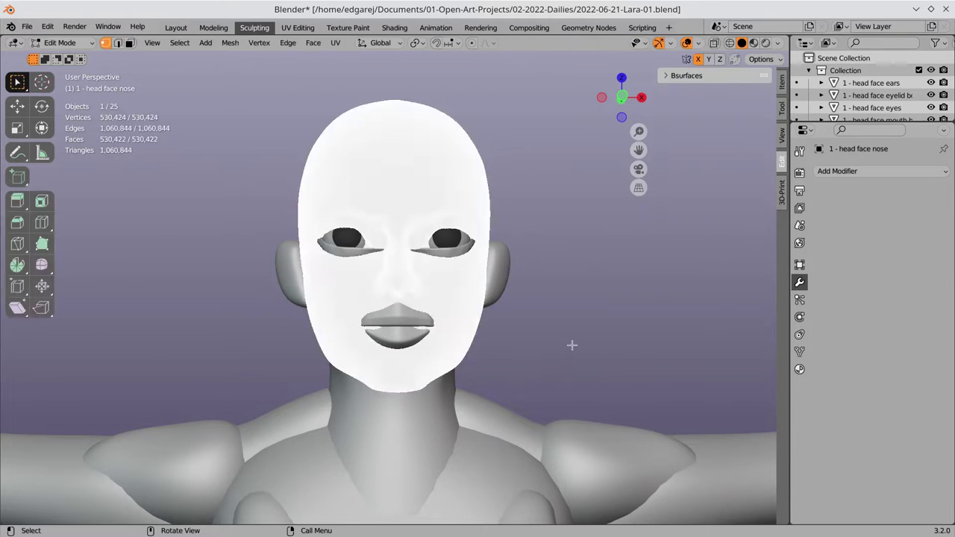
key("ctrl+z")
type(".1")
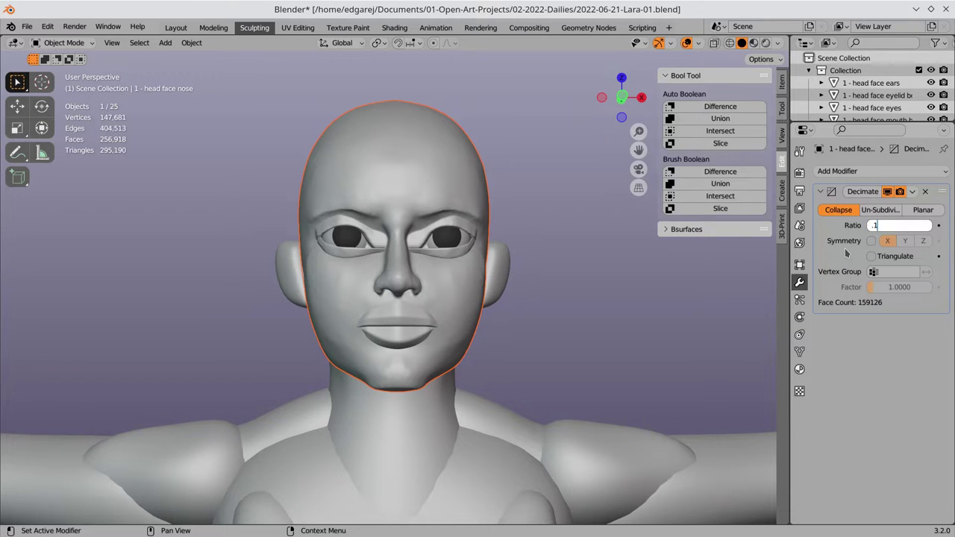
key("Return")
key("Return")
Apply the decimation and isolate the face mesh in Sculpt Mode.
key("ctrl+Tab")
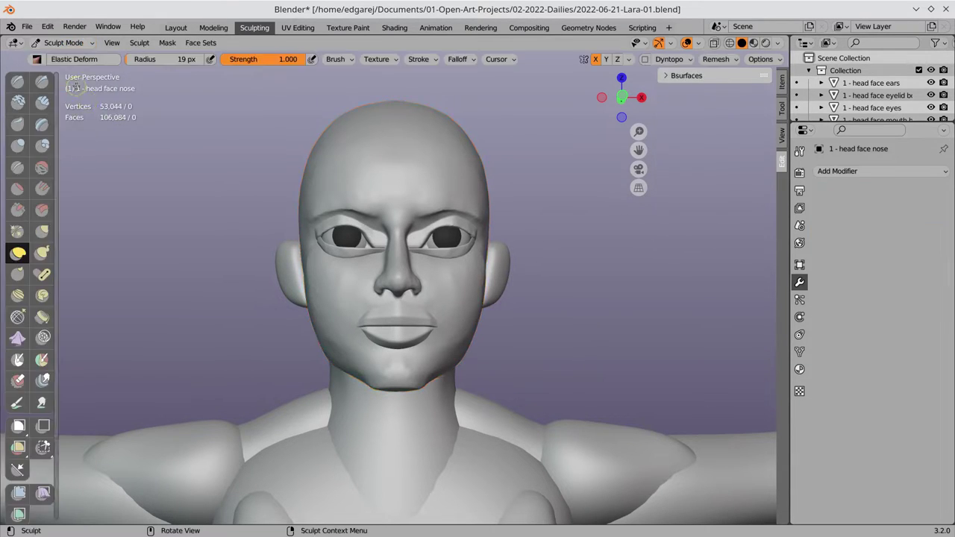
middle_click_drag(523, 336, 364, 123)
key("ctrl+Tab")
key("KP_Divide")
key("ctrl+Tab")
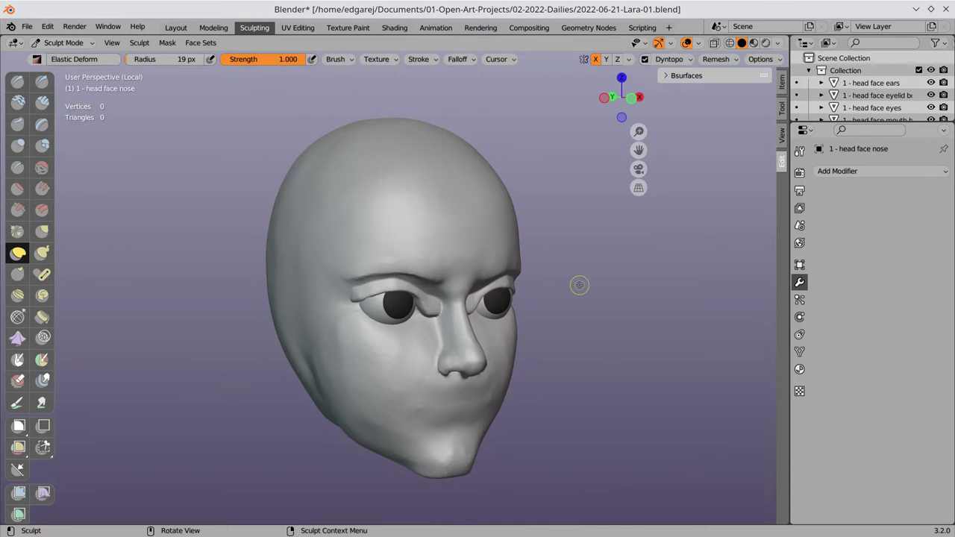
scroll(575, 284, "up", 3)
Sharpen the upper eyelid folds with Clay Strips and Pinch/Magnify strokes.
middle_click_drag(575, 283, 234, 193)
left_click(669, 59)
mouse_move(560, 145)
middle_mouse_down()
mouse_move(351, 297)
mouse_move(433, 304)
middle_mouse_up()
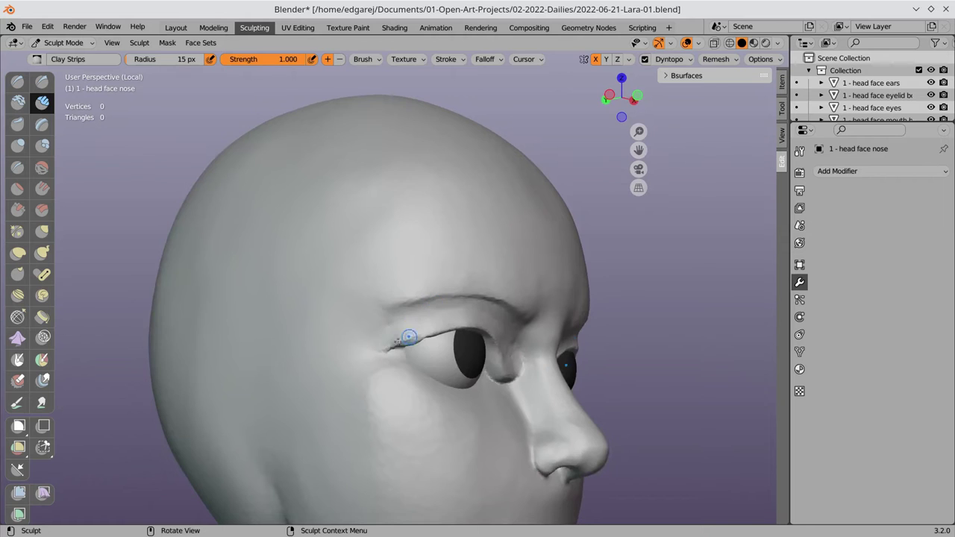
mouse_move(408, 337)
middle_mouse_down()
mouse_move(537, 356)
mouse_move(443, 322)
mouse_move(325, 311)
mouse_move(359, 246)
mouse_move(417, 216)
mouse_move(371, 306)
middle_mouse_up()
key("p")
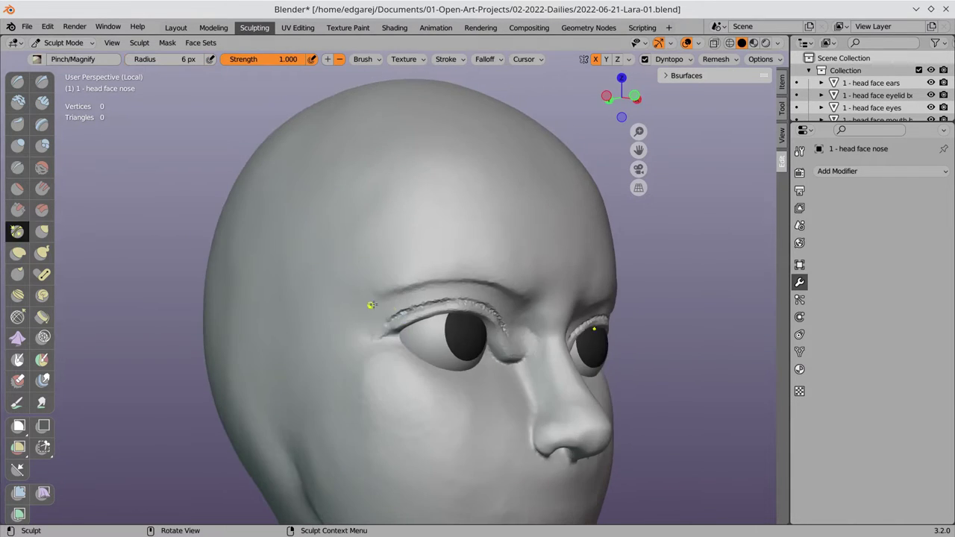
mouse_move(451, 298)
middle_mouse_down()
mouse_move(386, 316)
mouse_move(231, 306)
mouse_move(340, 341)
mouse_move(294, 272)
middle_mouse_up()
Carve Crease detail into the lids, save, and select the eyelid bottom object.
key("shift+c")
key("ctrl+s")
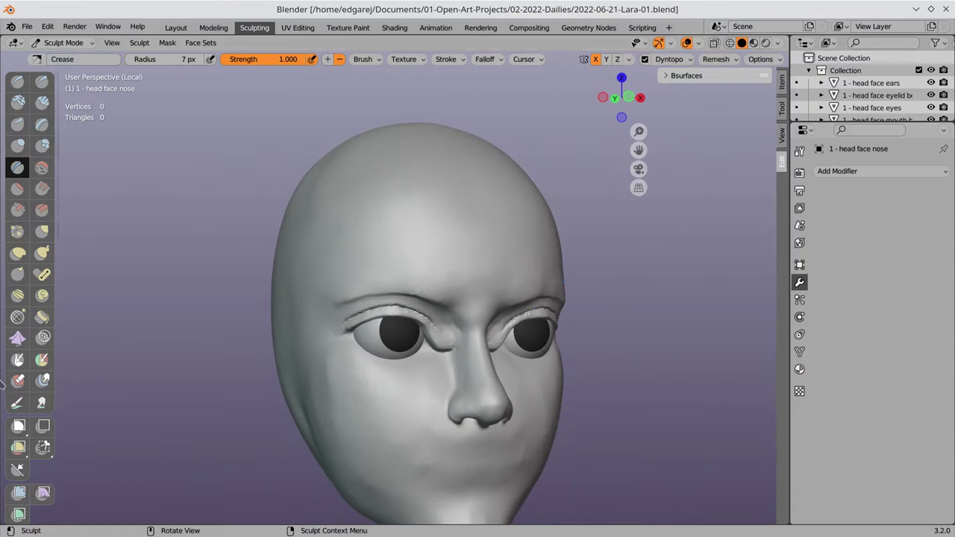
key("ctrl+Tab")
key("KP_Divide")
left_click(497, 429)
left_click(403, 261)
Save, then start sculpting the eyelid bottom object close up on the eye.
key("ctrl+s")
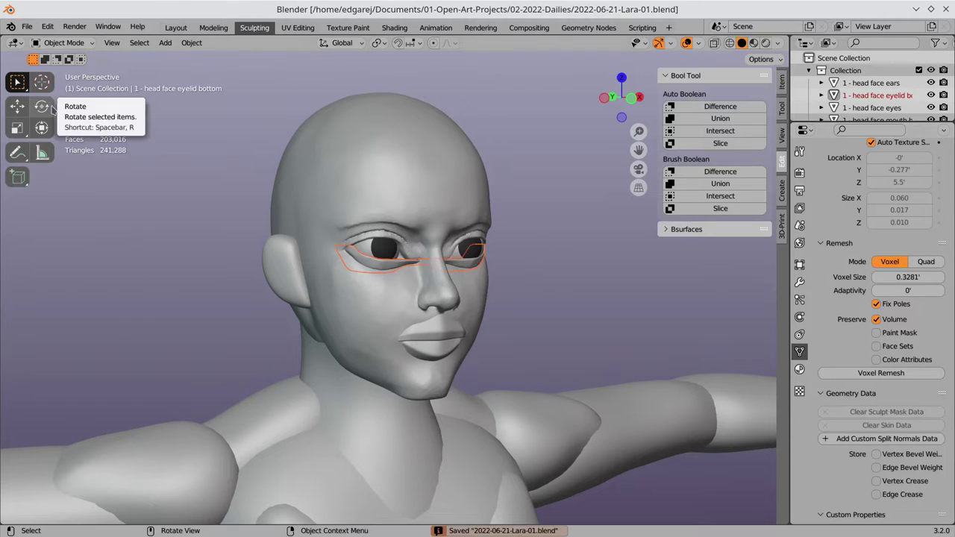
key("ctrl+Tab")
key("ctrl+Tab")
key("ctrl+Tab")
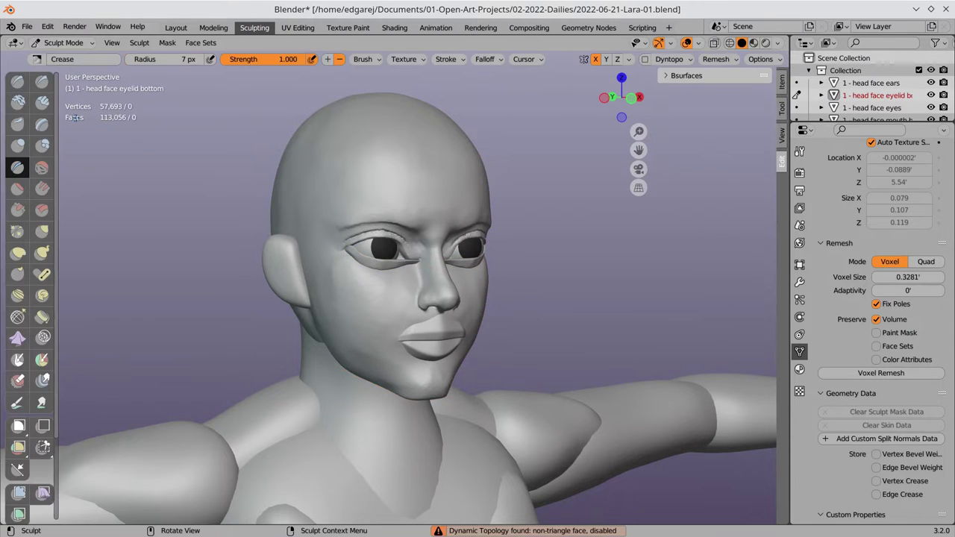
middle_click_drag(326, 284, 354, 194, "ctrl")
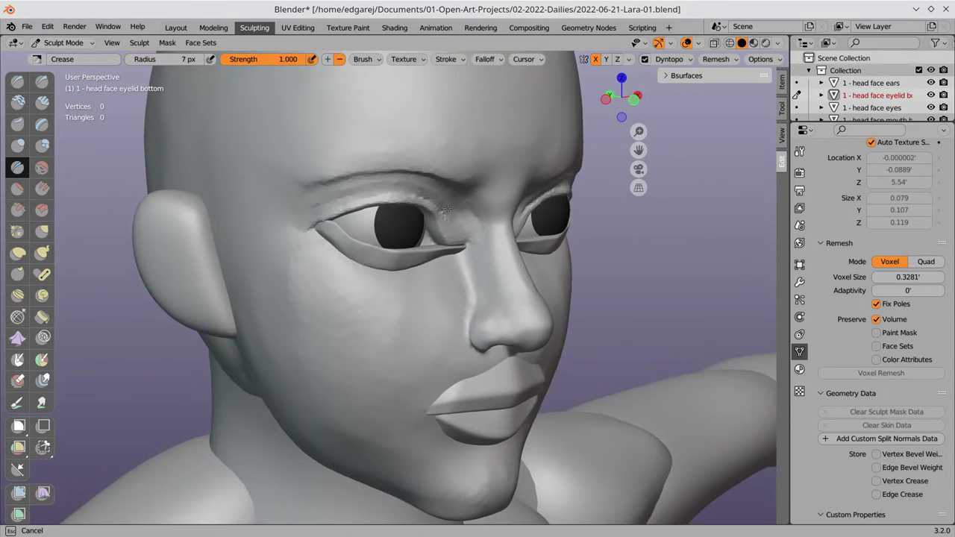
mouse_move(445, 212)
middle_mouse_down("ctrl")
mouse_move(418, 247)
mouse_move(375, 205)
middle_mouse_up("ctrl")
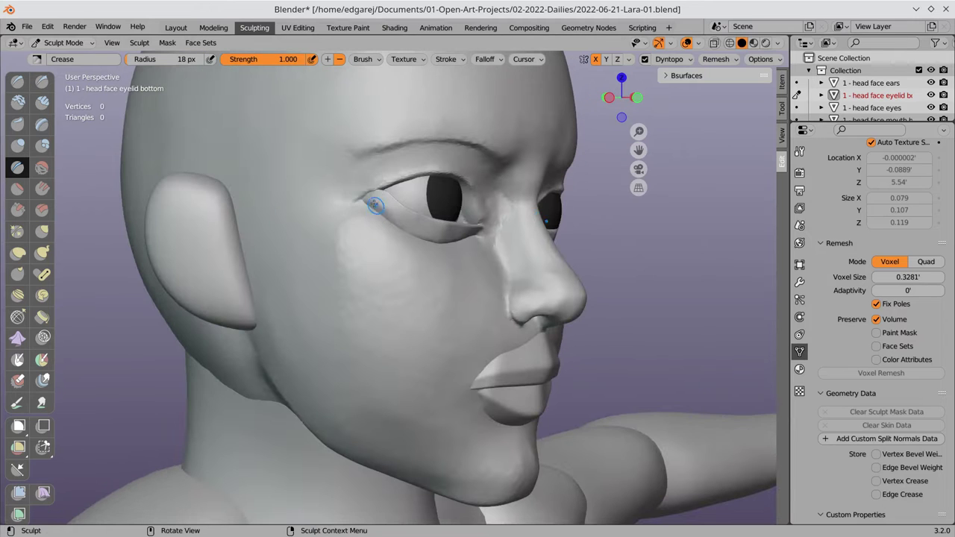
mouse_move(401, 175)
middle_mouse_down("ctrl")
mouse_move(357, 195)
mouse_move(438, 260)
mouse_move(428, 245)
mouse_move(424, 355)
mouse_move(453, 282)
middle_mouse_up("ctrl")
Define the eyelid rims with Clay Strips, Pinch and Crease brushes.
key("c")
key("p")
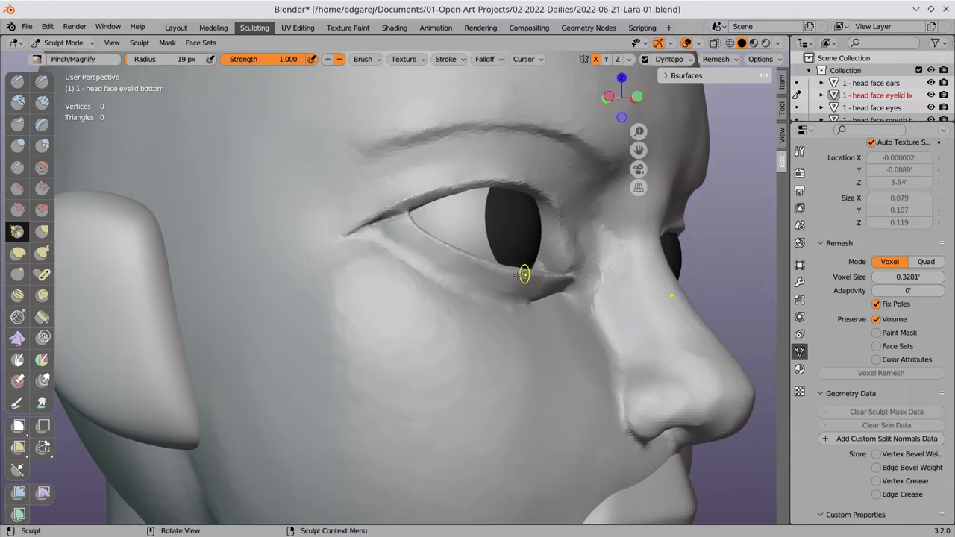
middle_click_drag(524, 275, 263, 266)
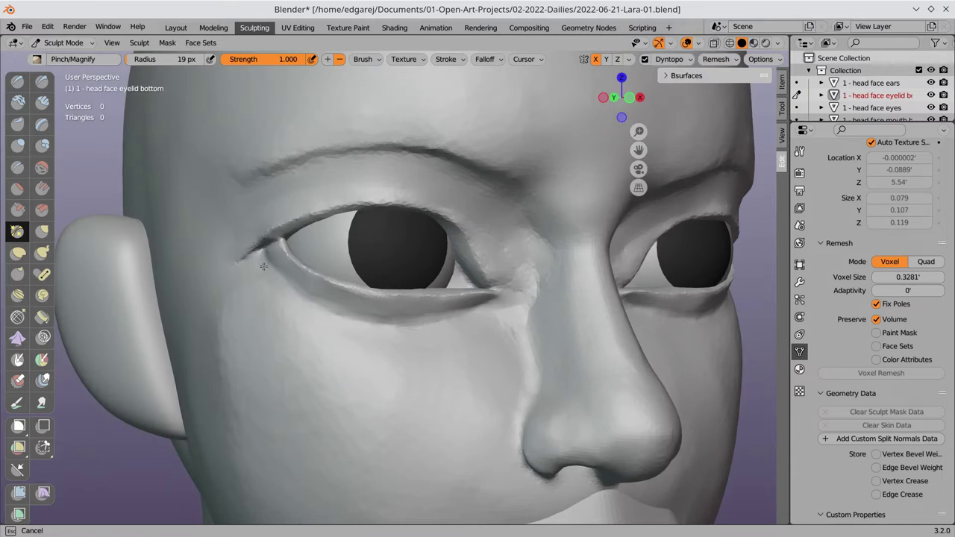
scroll(523, 286, "down", 5)
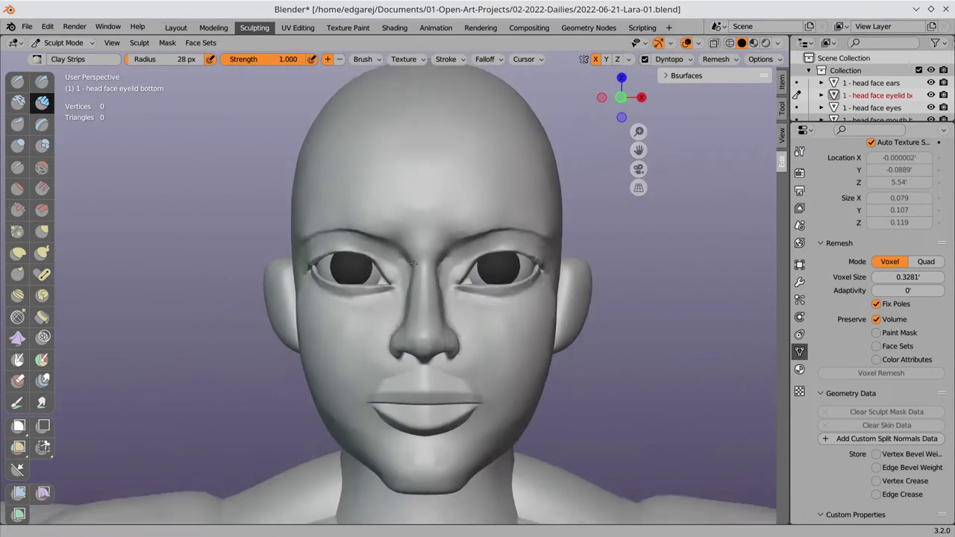
scroll(363, 207, "up", 5)
mouse_move(363, 206)
middle_mouse_down()
mouse_move(433, 139)
mouse_move(149, 239)
mouse_move(317, 241)
mouse_move(295, 231)
mouse_move(506, 246)
mouse_move(326, 155)
mouse_move(314, 165)
mouse_move(433, 249)
mouse_move(421, 241)
middle_mouse_up()
key("p")
key("shift+c")
Tuck the inner corners with Elastic Deform at 17 px and Clay Strips at 20 px, then save.
left_click(18, 253)
key("f")
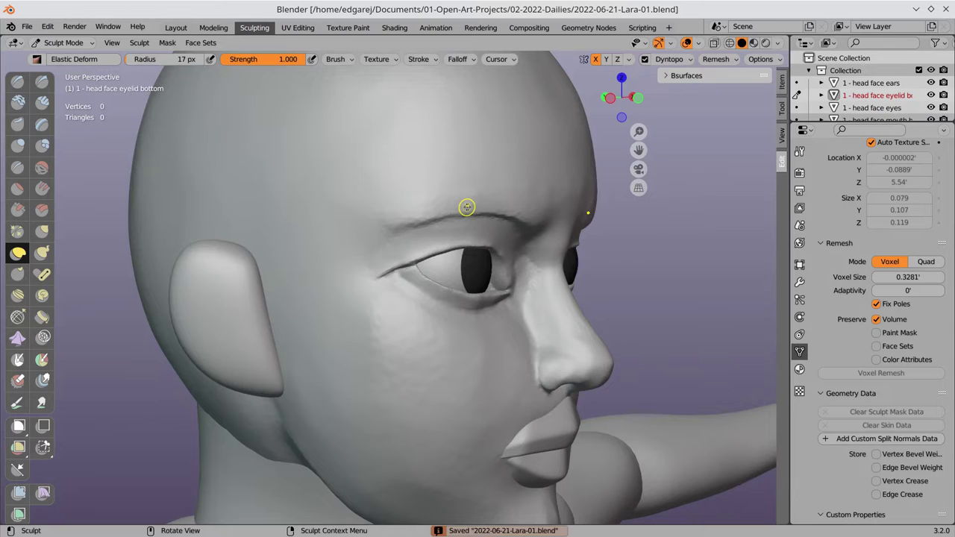
mouse_move(467, 207)
middle_mouse_down()
mouse_move(417, 224)
mouse_move(448, 239)
mouse_move(401, 323)
mouse_move(437, 273)
mouse_move(399, 250)
mouse_move(413, 235)
mouse_move(441, 286)
middle_mouse_up()
scroll(438, 273, "up", 3)
key("c")
key("f")
left_click(393, 258)
scroll(441, 286, "down", 3)
key("shift+e")
key("ctrl+s")
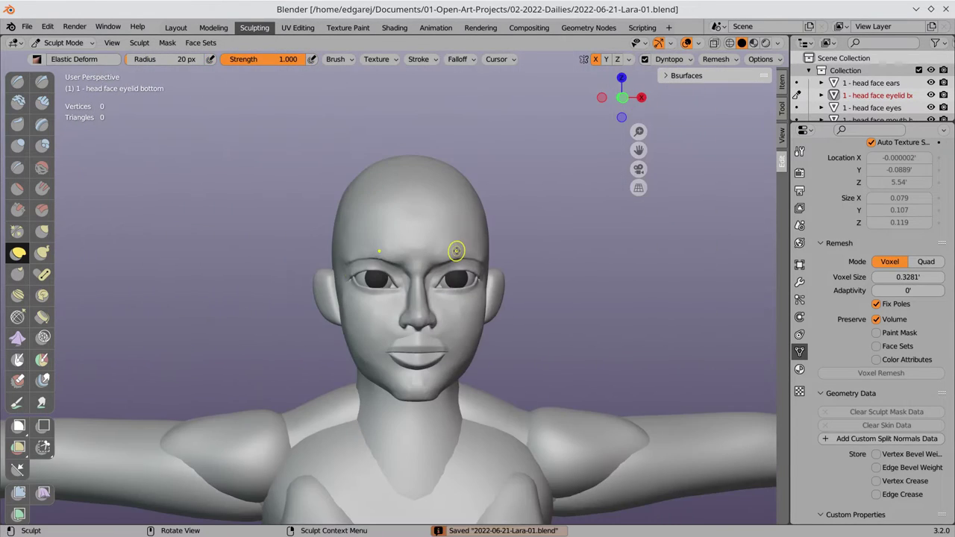
Refine both lids further with Crease, Elastic Deform and Clay Strips strokes.
scroll(455, 251, "up", 4)
key("shift+c")
mouse_move(313, 214)
middle_mouse_down()
mouse_move(325, 225)
mouse_move(555, 246)
mouse_move(298, 156)
middle_mouse_up()
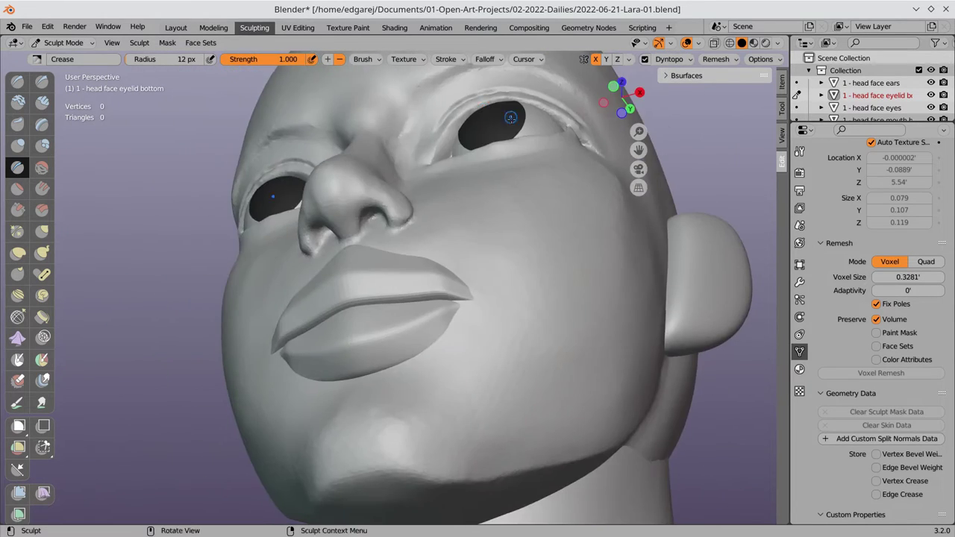
scroll(297, 156, "up", 3)
key("shift+e")
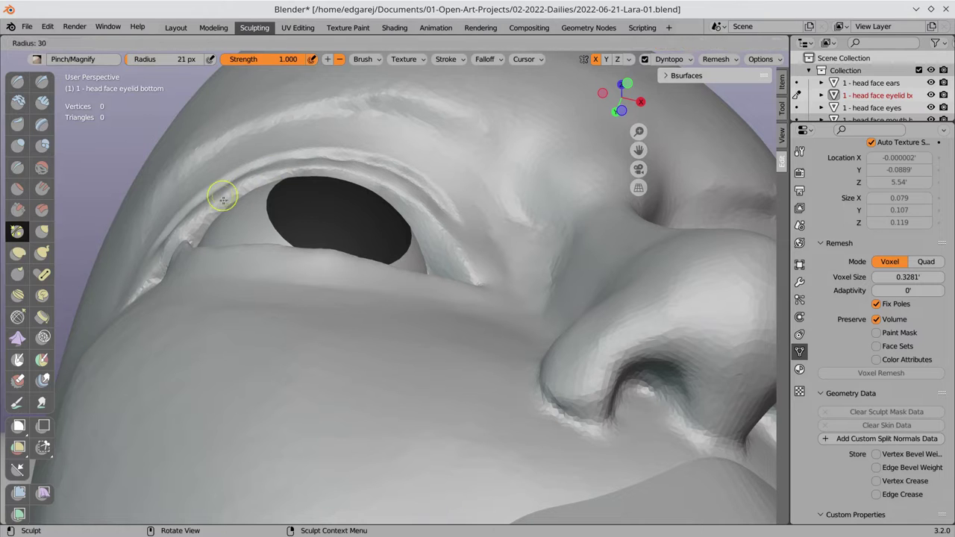
scroll(309, 164, "down", 5)
middle_click_drag(308, 165, 420, 279)
scroll(399, 345, "up", 4)
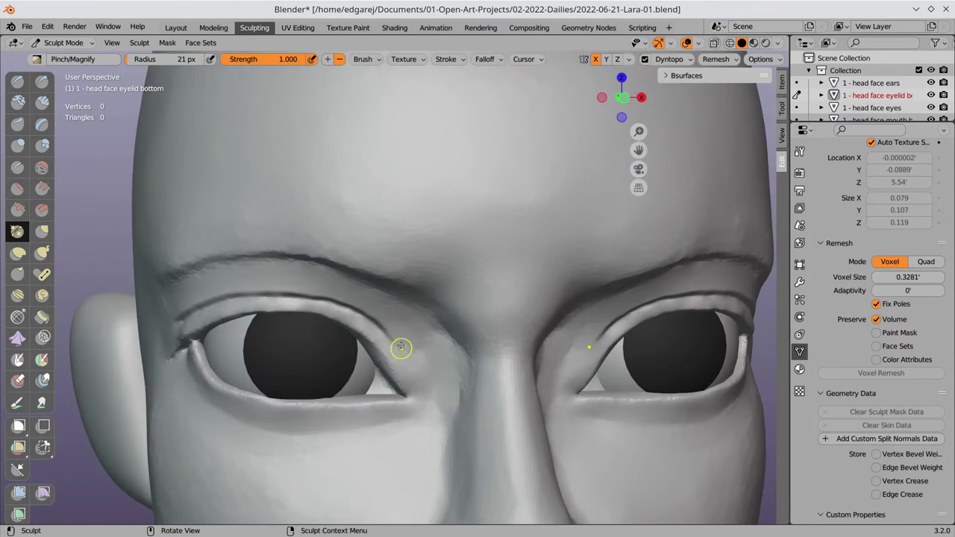
key("c")
Reshape the brow, check the head from front and three-quarter angles, and save.
scroll(401, 391, "up", 2)
scroll(422, 400, "down", 2)
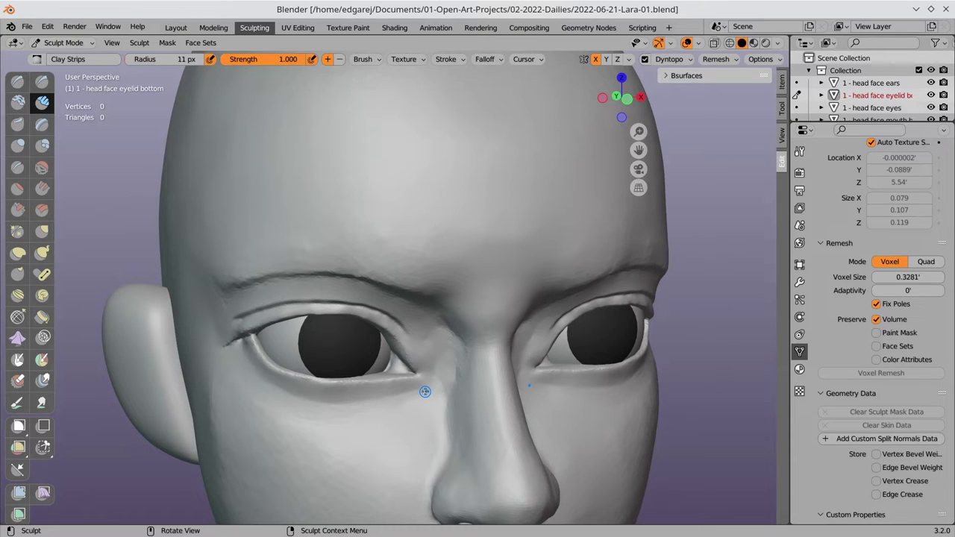
scroll(381, 222, "down", 5)
middle_click_drag(381, 222, 636, 387)
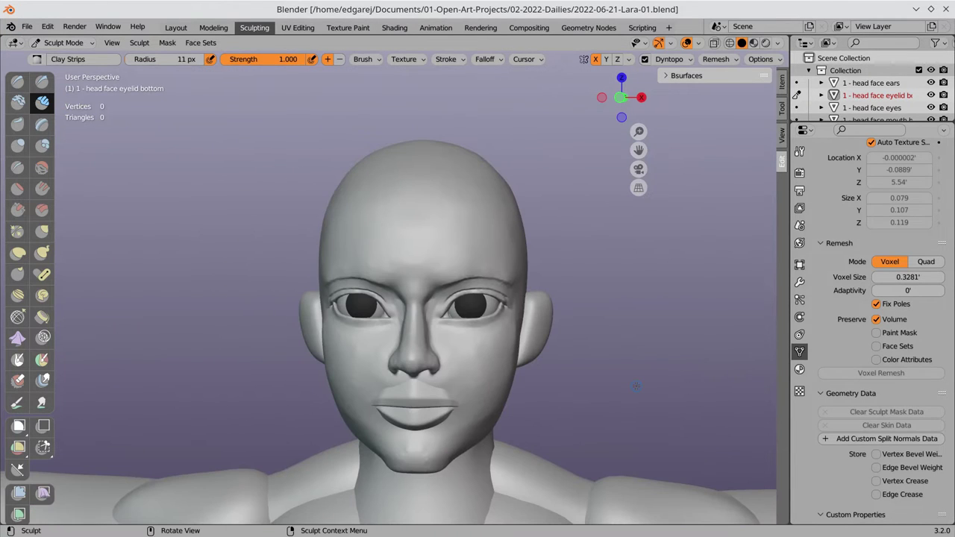
middle_click_drag(636, 387, 657, 380)
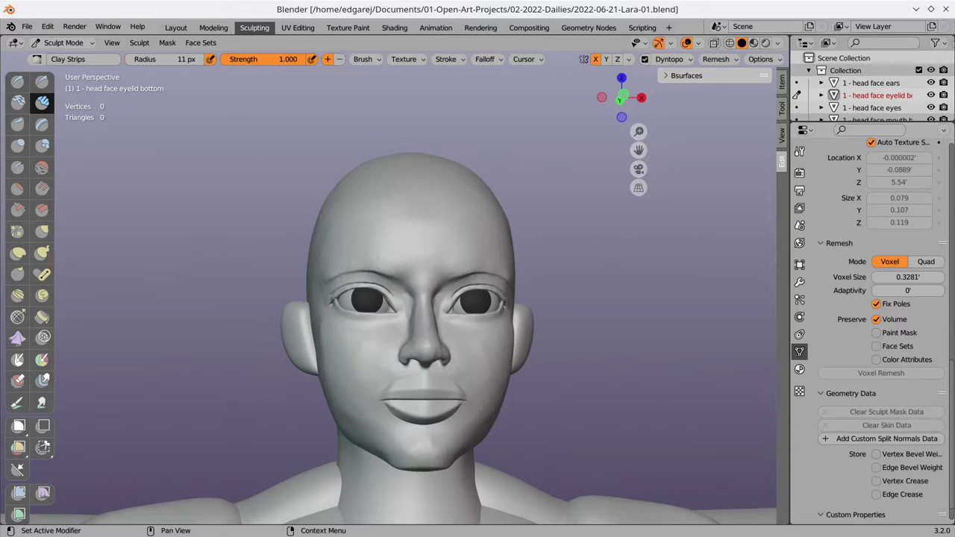
scroll(591, 311, "down", 3)
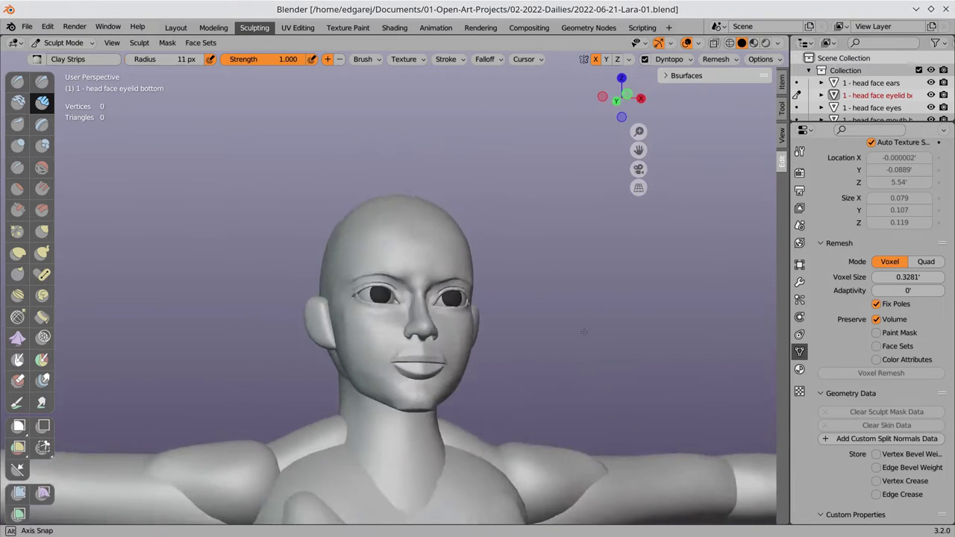
key("ctrl+s")
key("KP_4")
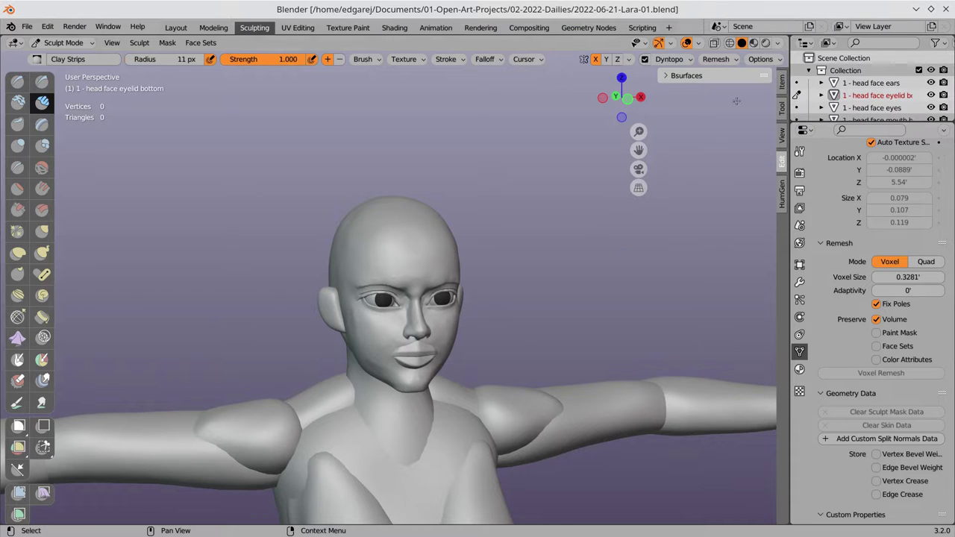
Reshape the top lip with Elastic Deform and save the file.
key("KP_1")
key("alt+q")
left_click(17, 254)
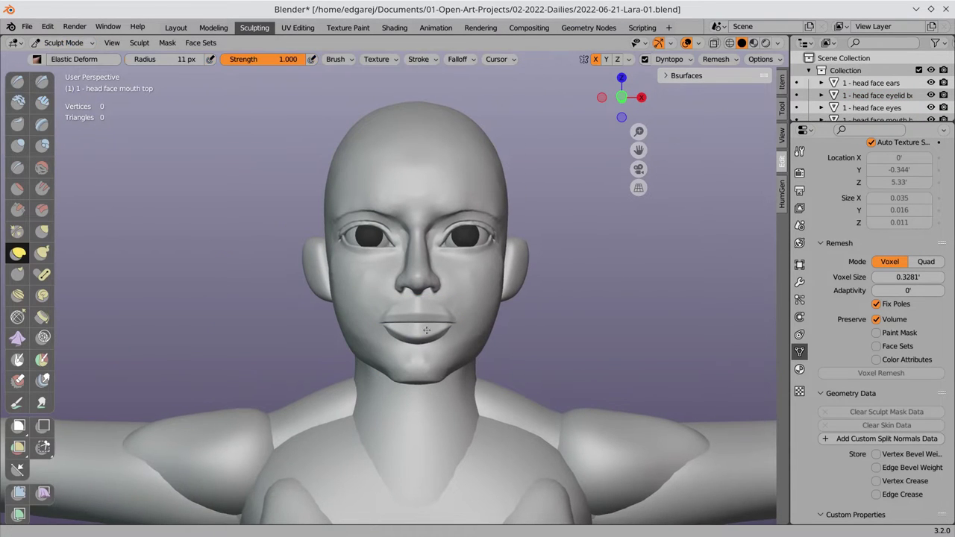
scroll(418, 328, "up", 2)
mouse_move(418, 335)
middle_mouse_down()
mouse_move(464, 348)
mouse_move(170, 266)
middle_mouse_up()
key("ctrl+s")
key("ctrl+Tab")
key("ctrl+Tab")
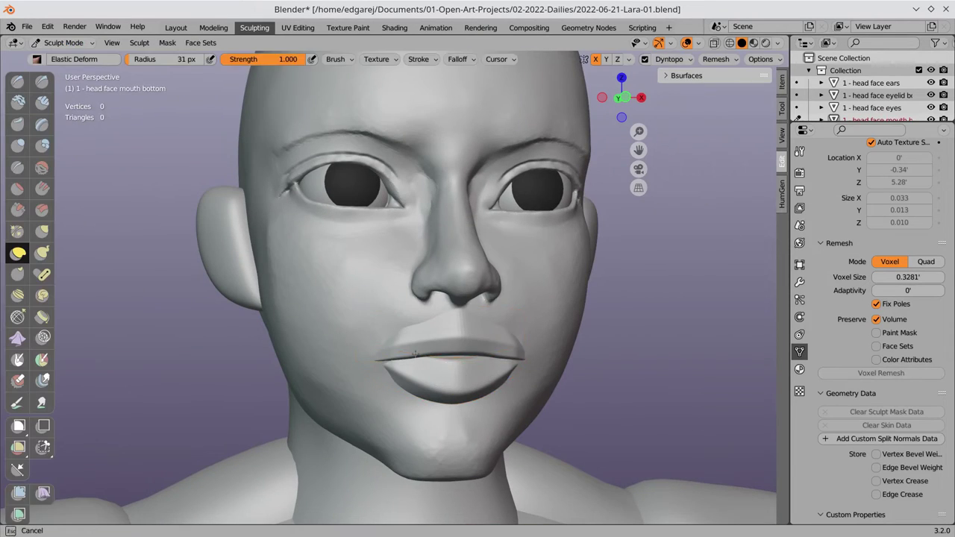
Shape the bottom lip with Inflate/Deflate and Pinch/Magnify, then save.
key("alt+q")
mouse_move(390, 366)
middle_mouse_down()
mouse_move(448, 369)
mouse_move(378, 373)
mouse_move(533, 361)
middle_mouse_up()
key("i")
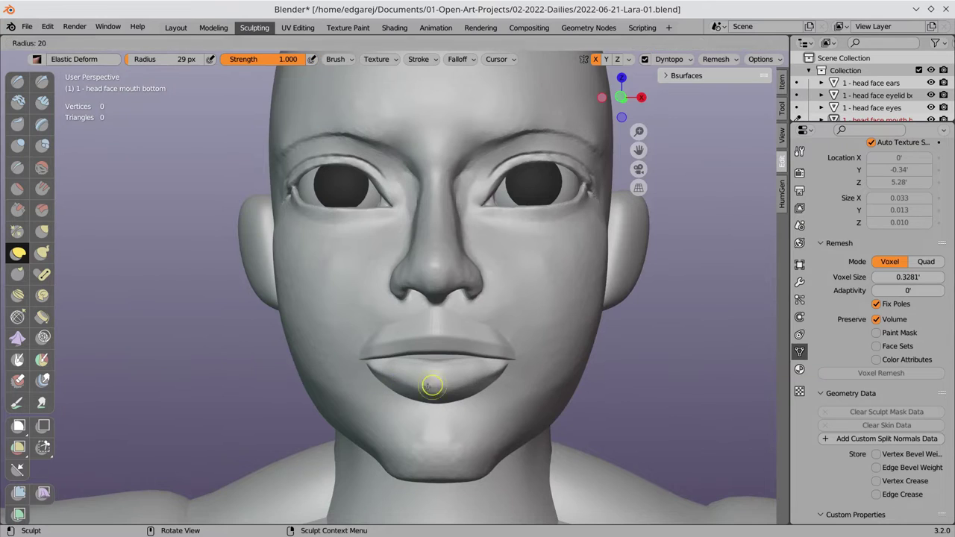
scroll(431, 385, "down", 3)
middle_click_drag(431, 384, 383, 367)
key("p")
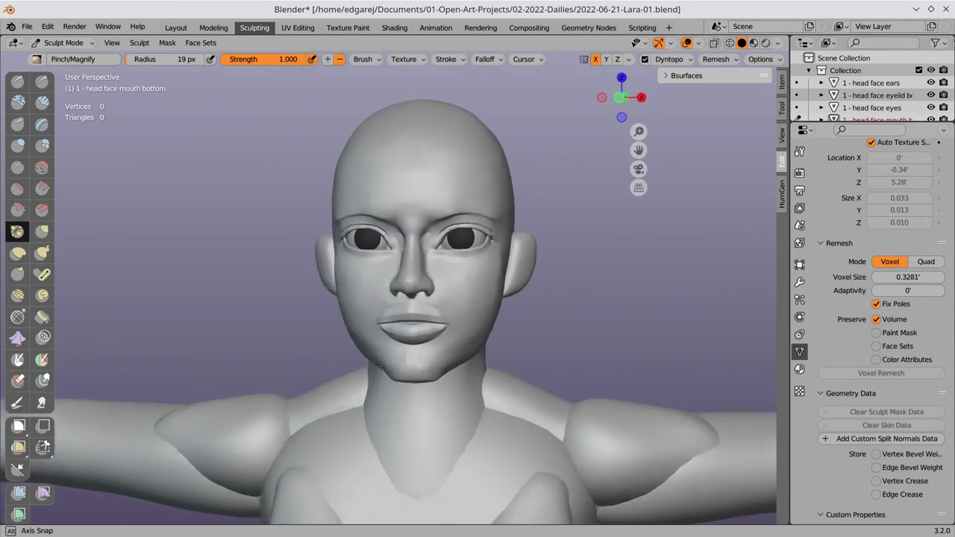
key("alt+q")
key("ctrl+s")
Refine the upper lip with Inflate/Deflate and Pinch/Magnify strokes.
key("i")
scroll(317, 363, "up", 3)
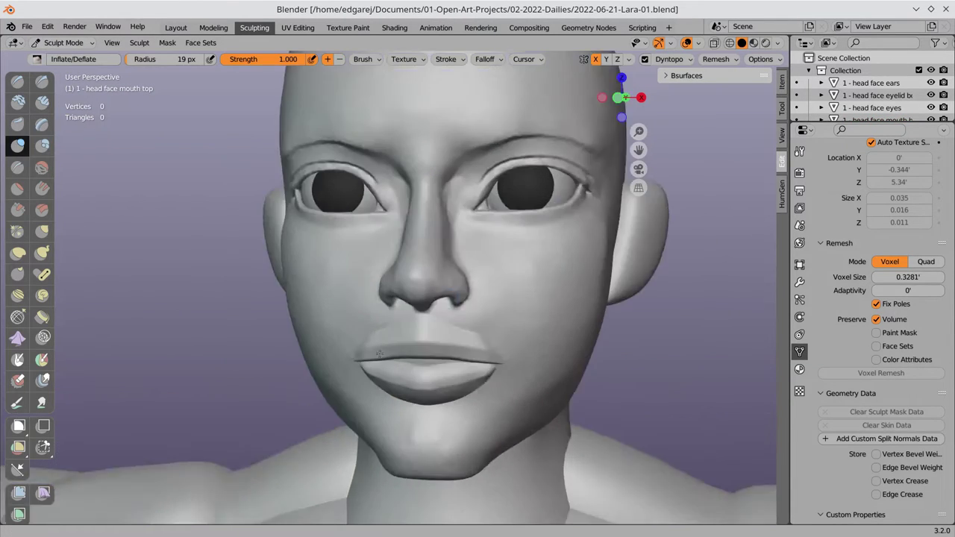
mouse_move(316, 362)
middle_mouse_down()
mouse_move(497, 328)
mouse_move(405, 346)
mouse_move(473, 323)
mouse_move(394, 356)
mouse_move(341, 416)
mouse_move(480, 381)
mouse_move(455, 313)
mouse_move(447, 336)
mouse_move(511, 321)
middle_mouse_up()
key("p")
Sculpt the head's eyelid area with Clay Strips and Inflate/Deflate, save, and return to Object Mode.
key("alt+q")
key("c")
key("ctrl+s")
key("i")
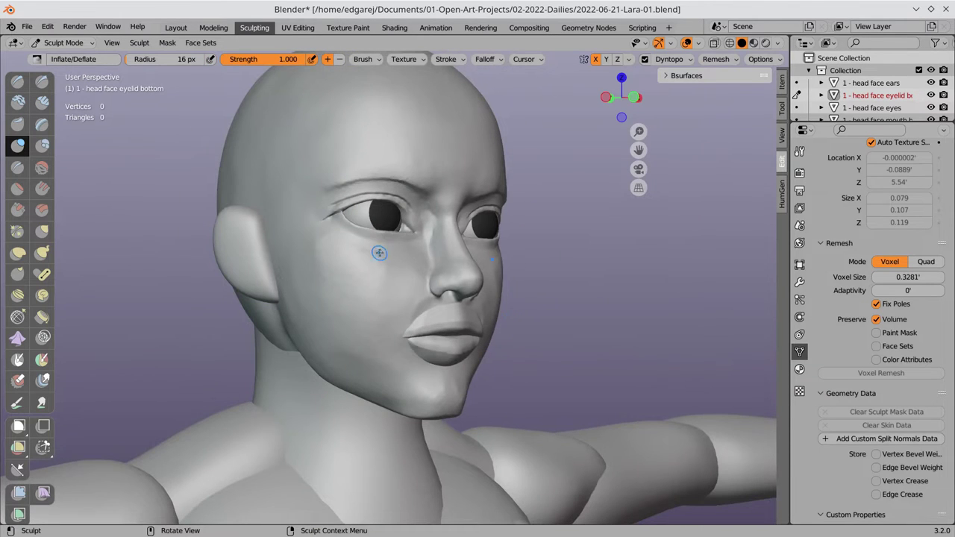
mouse_move(379, 253)
middle_mouse_down()
mouse_move(433, 269)
mouse_move(426, 214)
mouse_move(490, 327)
middle_mouse_up()
key("ctrl+s")
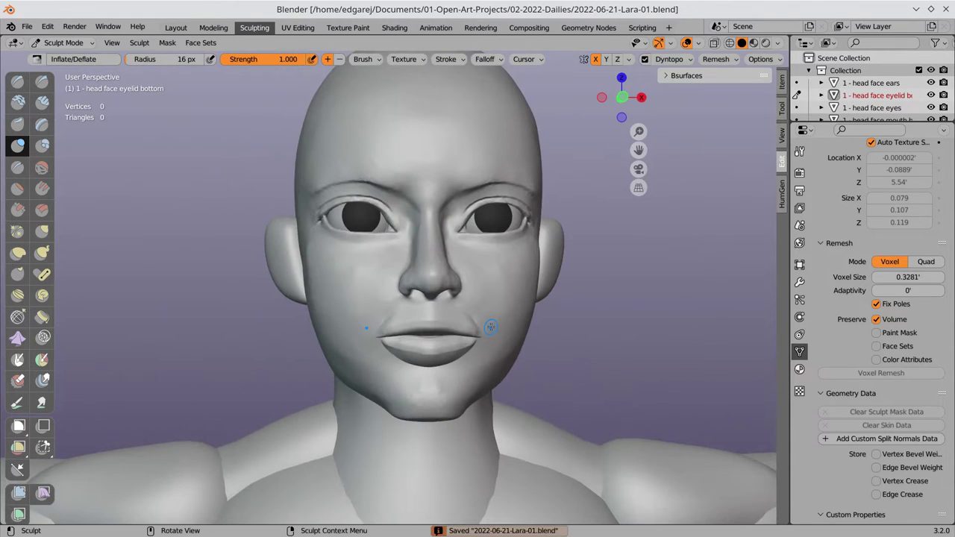
key("ctrl+Tab")
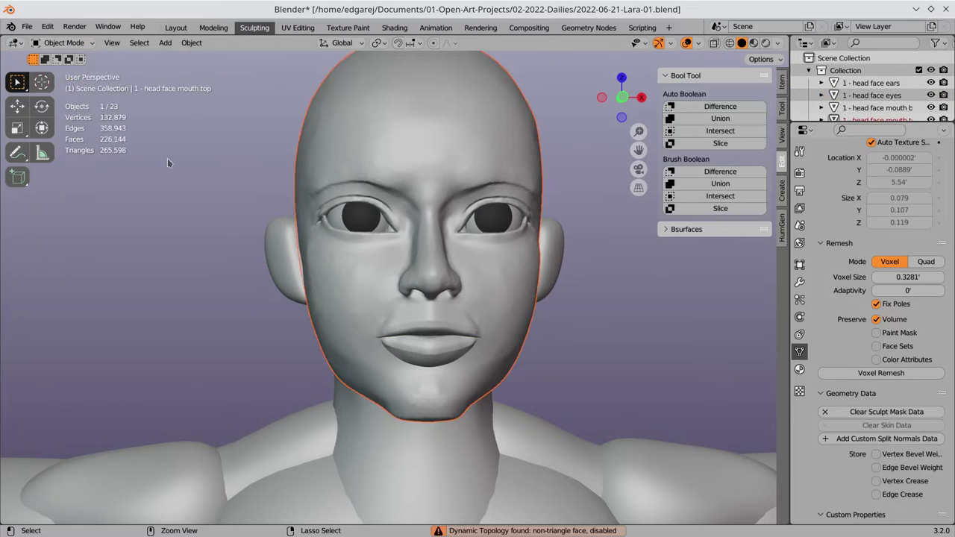
Save the file and select the head with the upper lip as the active object.
left_click(427, 319, "shift")
key("ctrl+s")
left_click(427, 319)
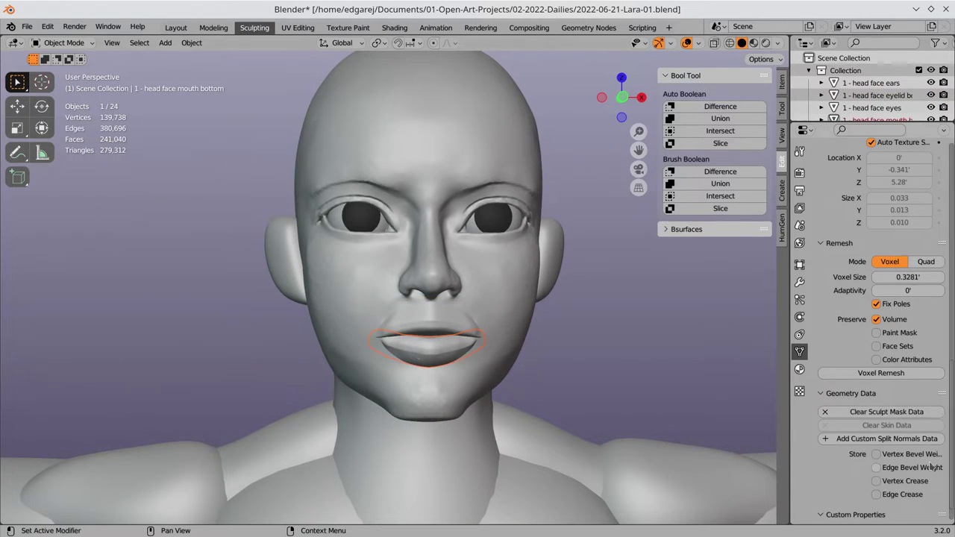
left_click(459, 370, "shift")
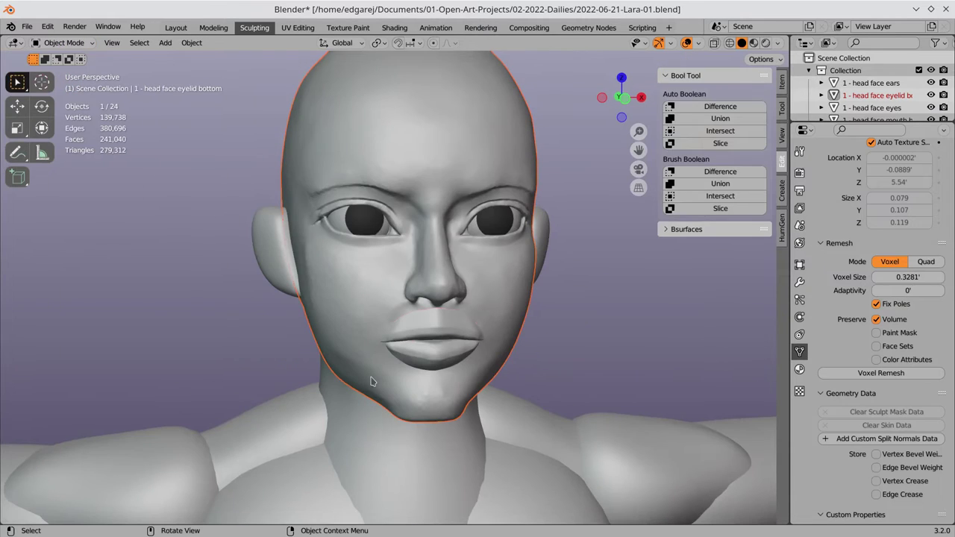
left_click(431, 360)
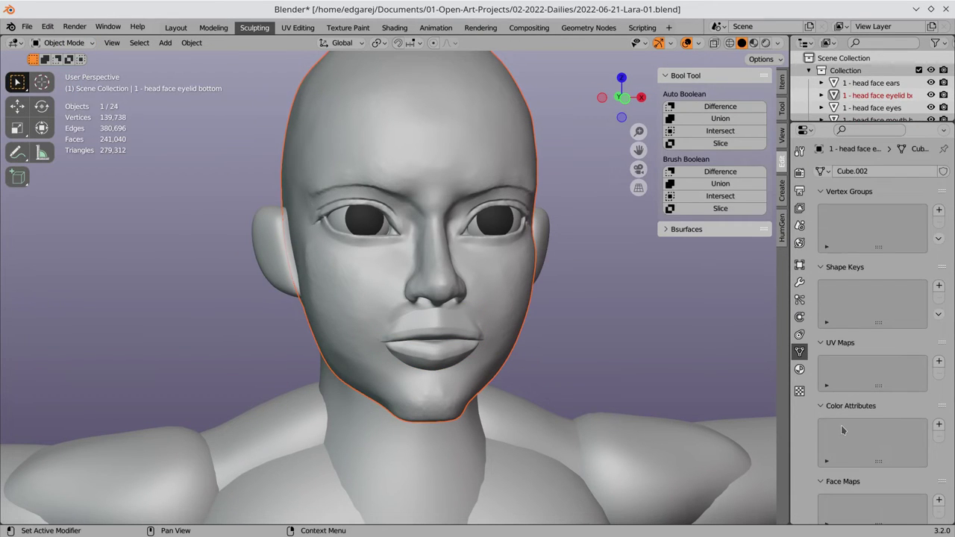
left_click(449, 320)
Merge duplicate vertices on the upper lip mesh with Merge by Distance.
key("Tab")
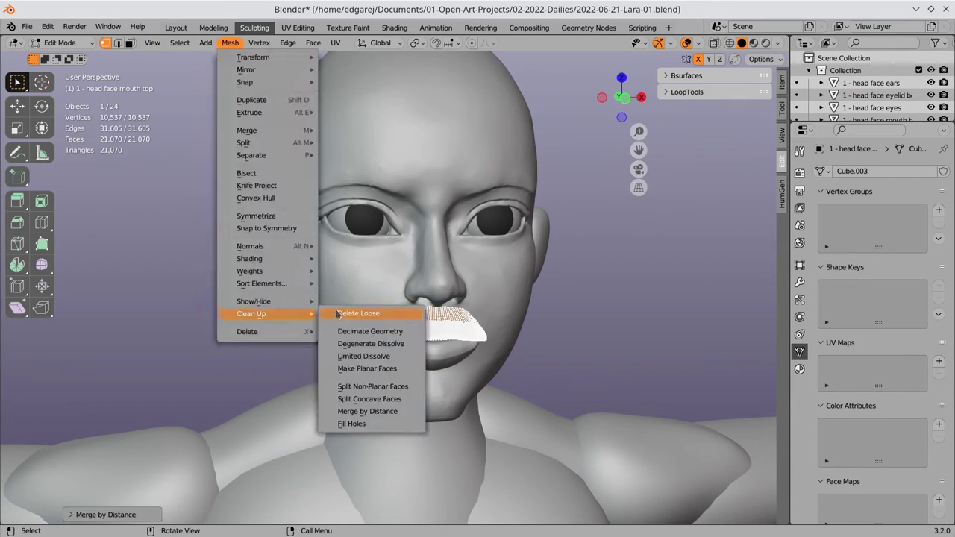
key("Tab")
left_click(230, 42)
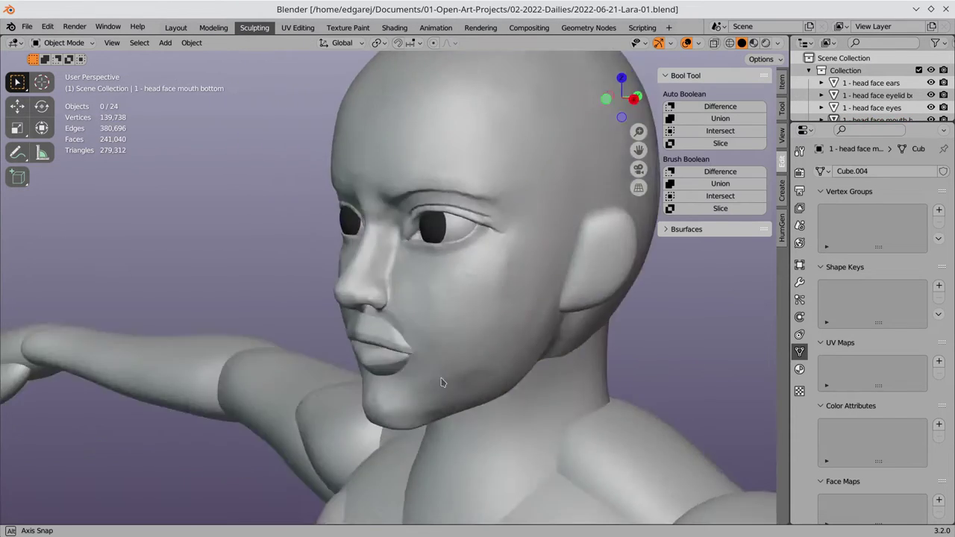
mouse_move(437, 383)
middle_mouse_down()
mouse_move(597, 328)
mouse_move(429, 345)
middle_mouse_up()
Sculpt the seam between the lips and the nose-to-mouth fold with Clay Strips.
key("ctrl+Tab")
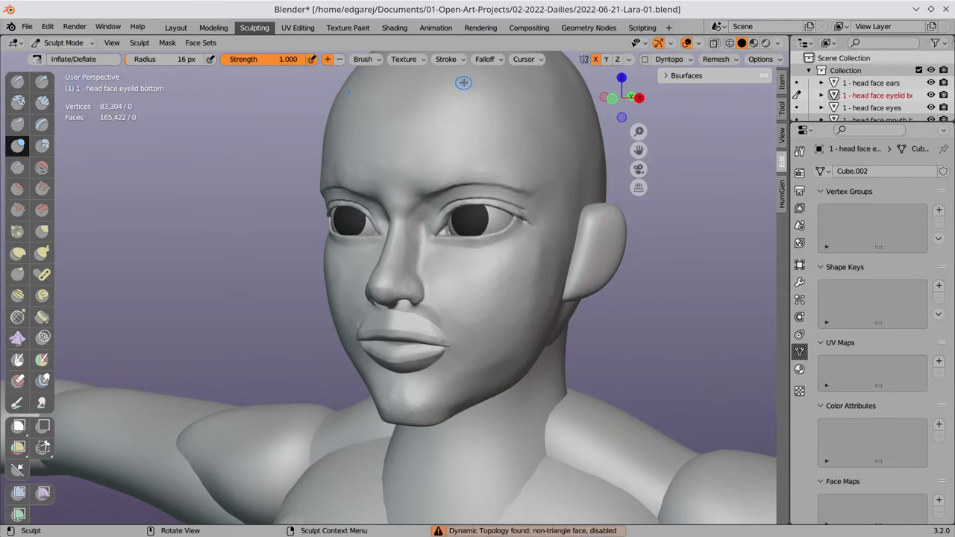
key("c")
mouse_move(273, 300)
middle_mouse_down()
mouse_move(473, 324)
mouse_move(471, 335)
mouse_move(505, 325)
middle_mouse_up()
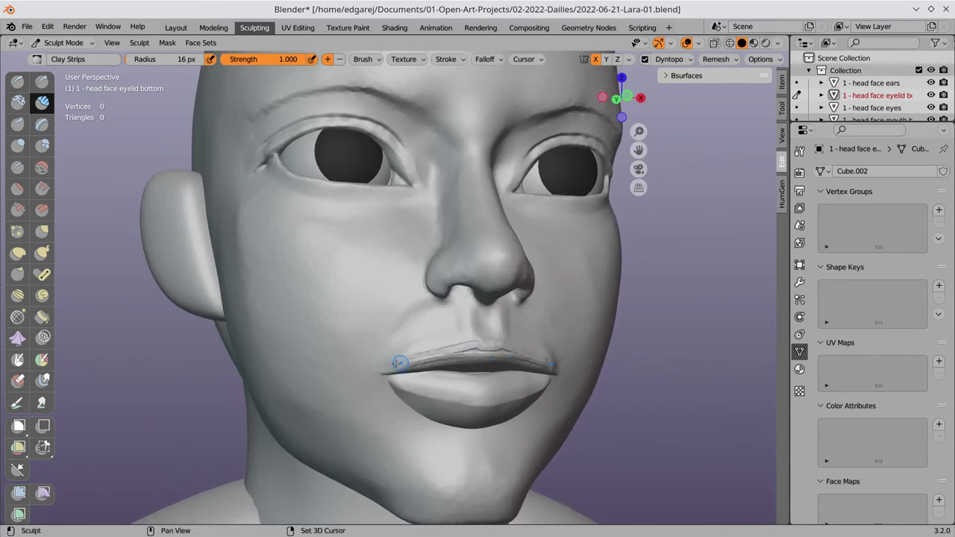
mouse_move(399, 364)
middle_mouse_down()
mouse_move(470, 364)
mouse_move(529, 346)
mouse_move(224, 336)
mouse_move(23, 184)
middle_mouse_up()
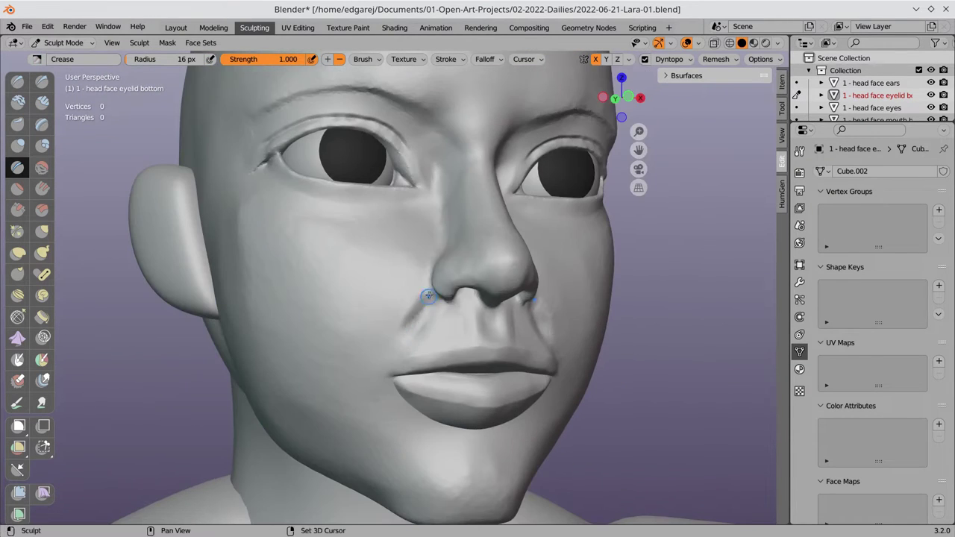
mouse_move(393, 312)
middle_mouse_down()
mouse_move(448, 321)
mouse_move(370, 369)
mouse_move(499, 323)
mouse_move(501, 314)
mouse_move(442, 345)
mouse_move(440, 319)
mouse_move(495, 219)
mouse_move(340, 363)
mouse_move(441, 288)
middle_mouse_up()
left_click(669, 59)
Crease the nasolabial folds with the Crease brush, save, and select the lower lip.
key("c")
key("shift+c")
middle_click_drag(505, 267, 479, 324, "alt")
key("ctrl+s")
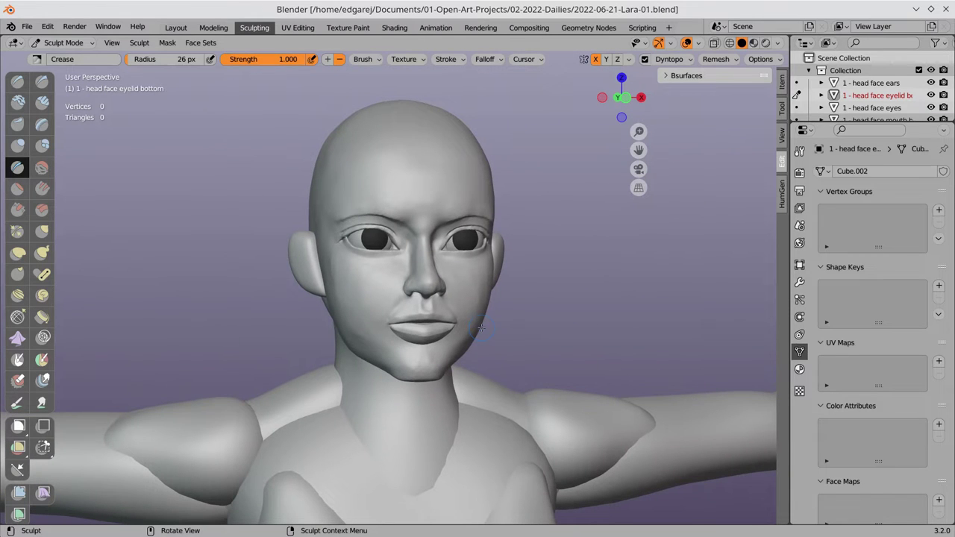
mouse_move(105, 138)
middle_mouse_down()
mouse_move(298, 223)
mouse_move(414, 338)
middle_mouse_up()
key("ctrl+Tab")
left_click(414, 338)
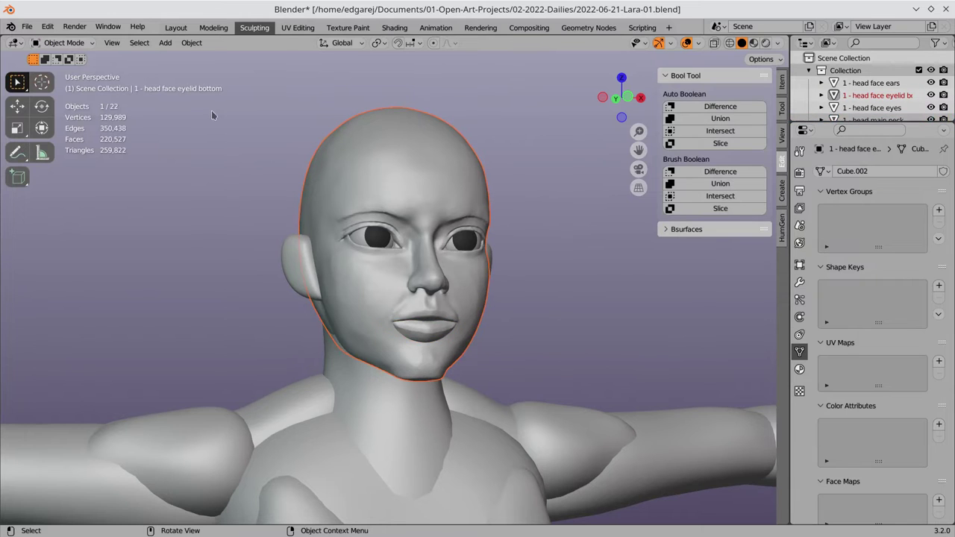
Select the lower lip together with the head, toggling between Sculpt and Object Mode.
key("ctrl+Tab")
key("ctrl+Tab")
left_click(727, 118)
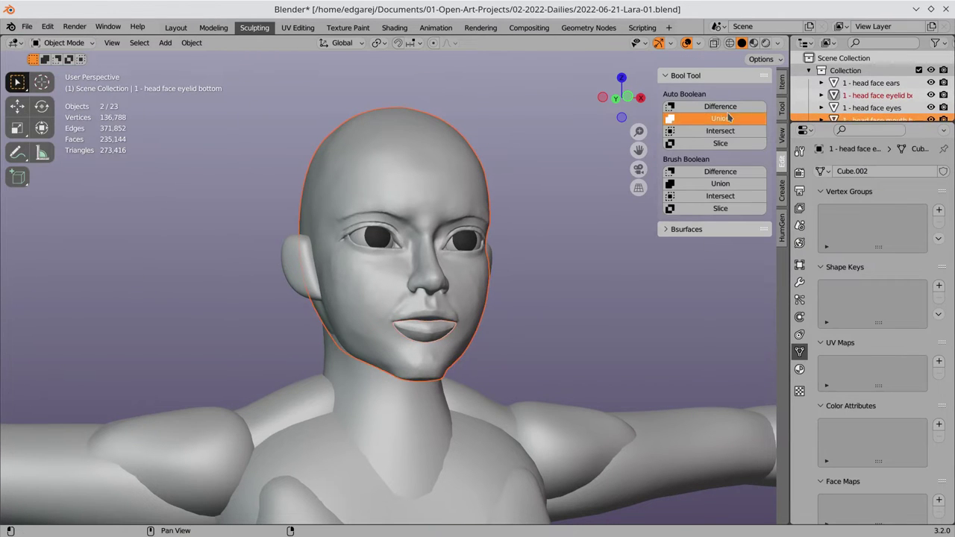
key("ctrl+Tab")
middle_click_drag(463, 298, 522, 321, "alt")
key("ctrl+Tab")
left_click(417, 328)
scroll(894, 428, "down", 8)
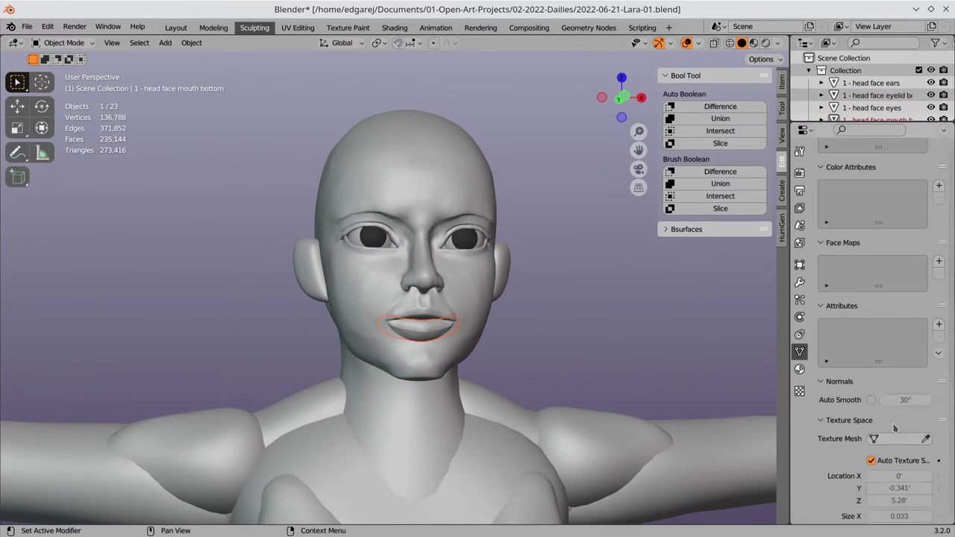
scroll(894, 428, "down", 8)
left_click(418, 348)
left_click(435, 335)
key("ctrl+Tab")
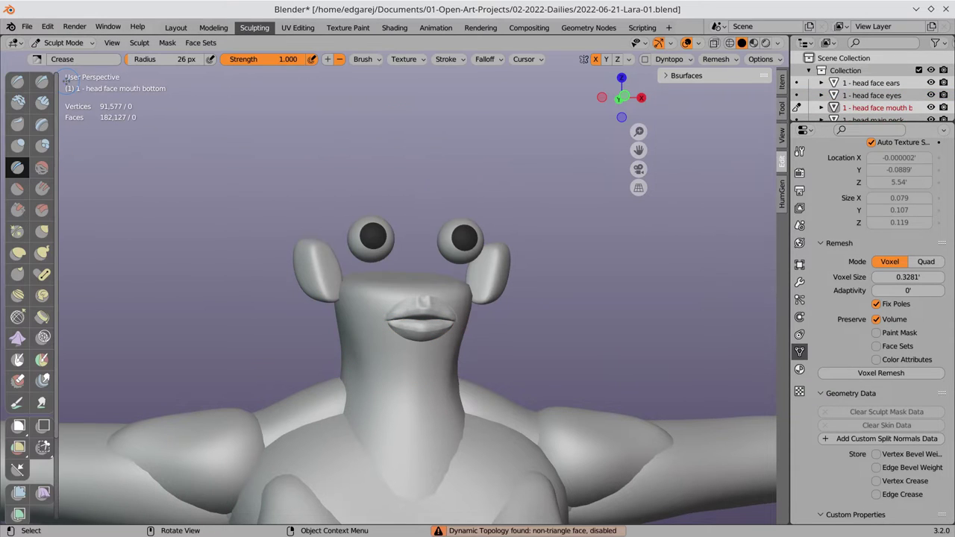
key("ctrl+Tab")
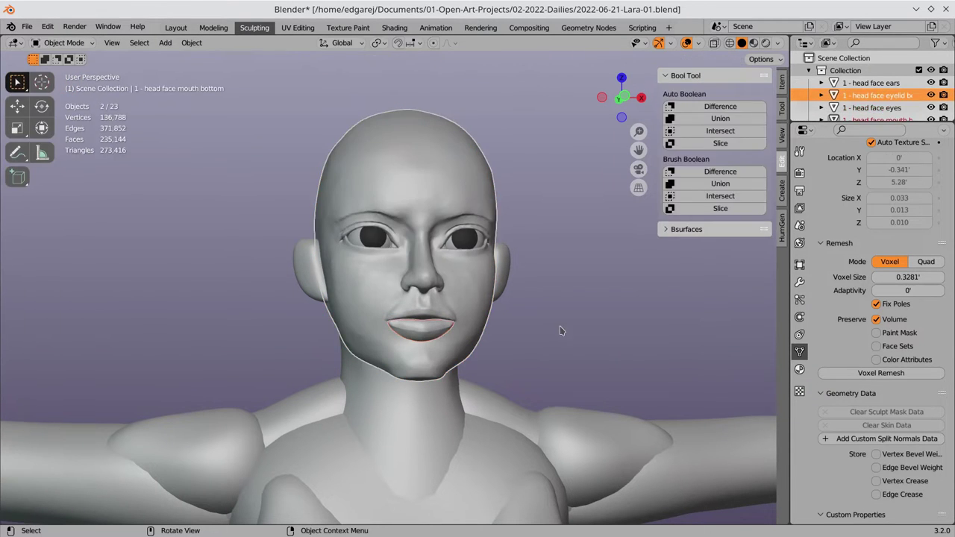
Delete loose geometry from the head and check it from the side.
key("Tab")
left_click(230, 42)
left_click(362, 422)
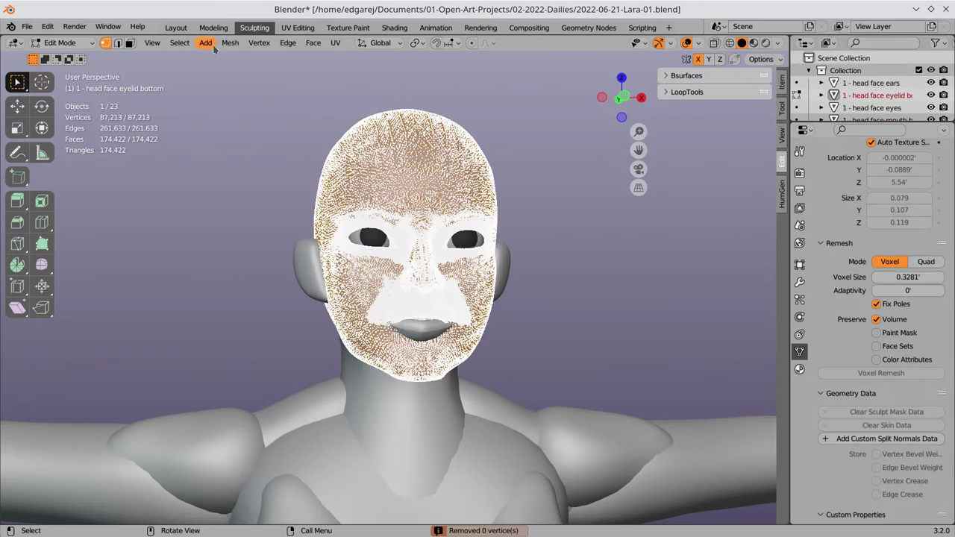
key("Tab")
mouse_move(224, 351)
middle_mouse_down()
mouse_move(284, 351)
mouse_move(224, 352)
middle_mouse_up()
mouse_move(224, 298)
middle_mouse_down()
mouse_move(335, 299)
mouse_move(224, 298)
middle_mouse_up()
key("ctrl+Tab")
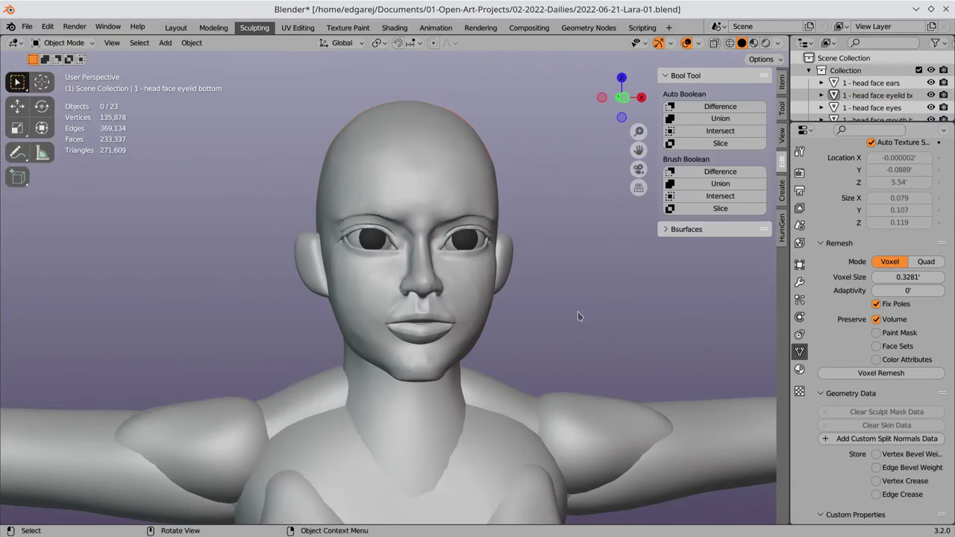
Select the head and lower lip and switch them between Sculpt and Object Mode.
left_click(406, 187)
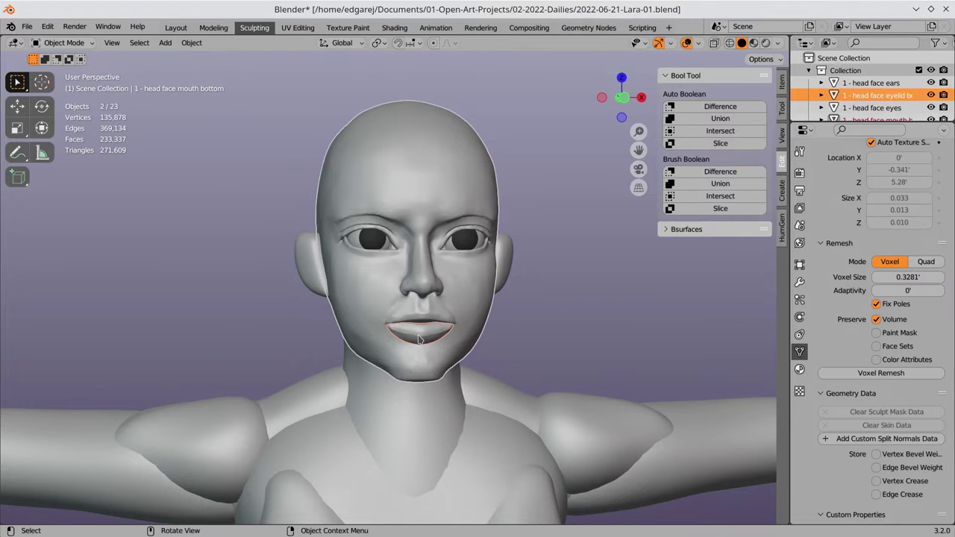
left_click(47, 26)
left_click(63, 42)
left_click(67, 83)
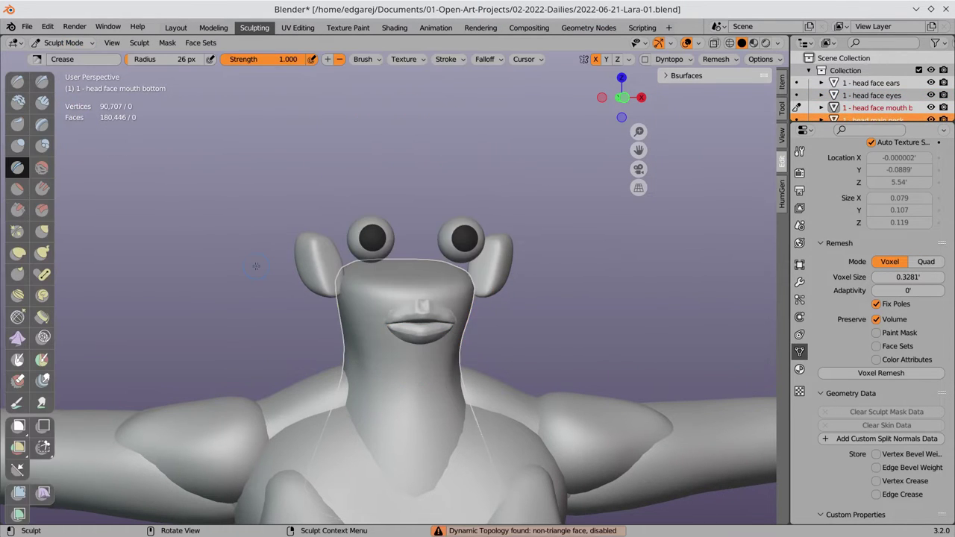
key("ctrl+Tab")
middle_click_drag(560, 305, 506, 312)
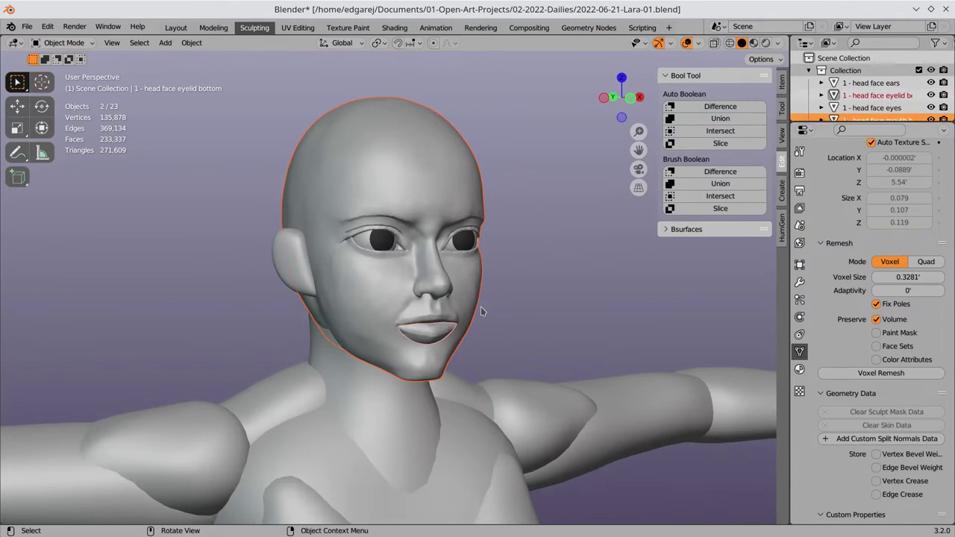
Delete loose geometry from the head again, then return to Sculpt Mode.
key("Tab")
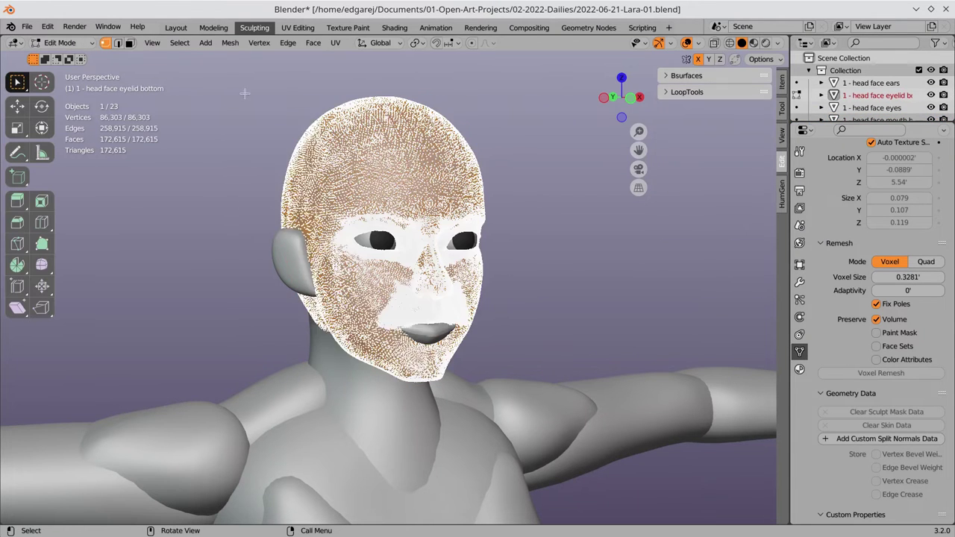
left_click(229, 43)
left_click(343, 311)
key("Tab")
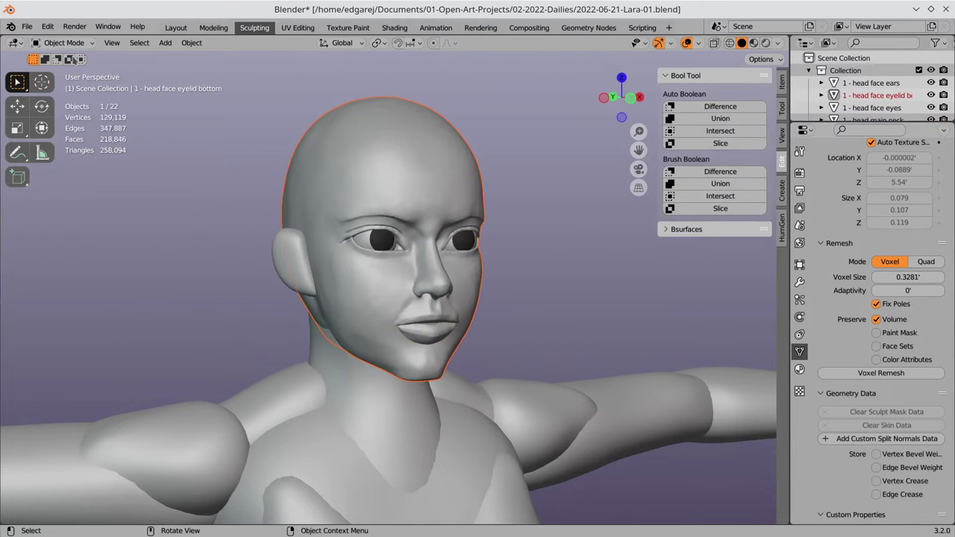
key("ctrl+Tab")
key("ctrl+Tab")
Select non-manifold geometry on the head to check for holes.
left_click(421, 329)
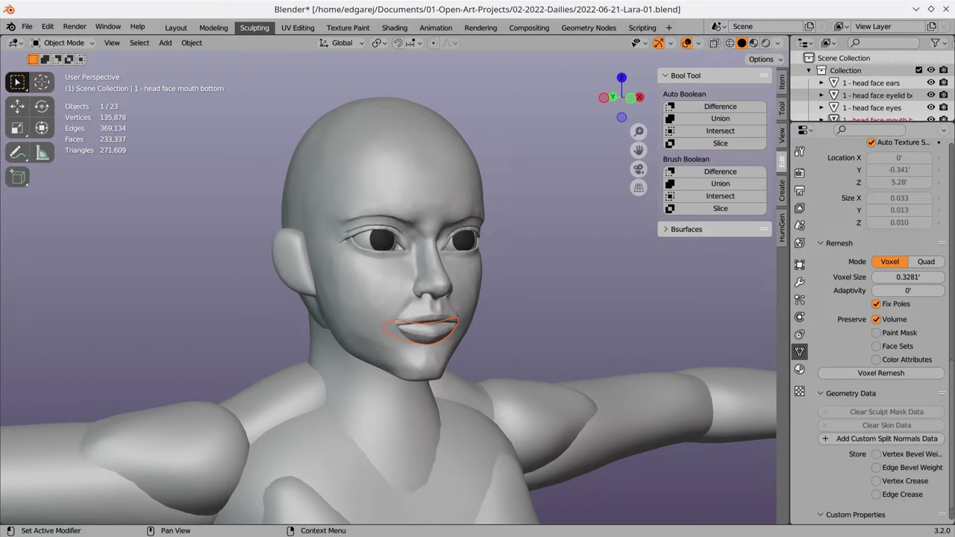
left_click(356, 282)
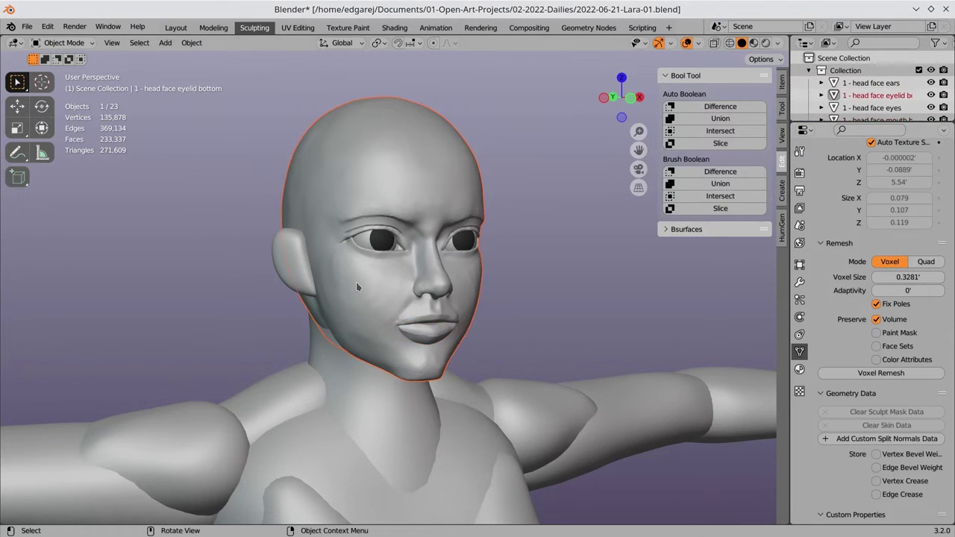
key("Tab")
key("shift+ctrl+alt+m")
left_click(179, 43)
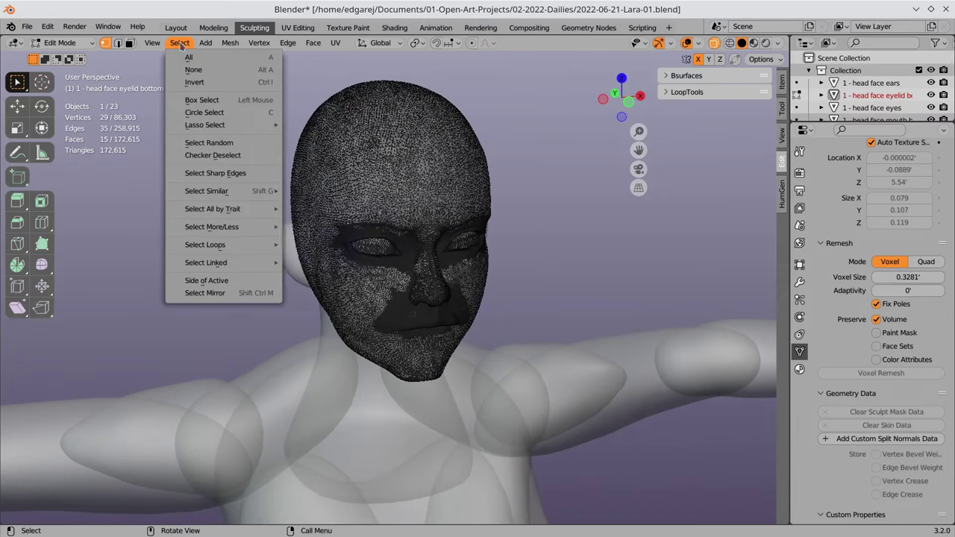
key("Escape")
key("Tab")
Select non-manifold geometry on the lower lip and delete its loose geometry.
left_click(422, 328)
key("Tab")
key("shift+ctrl+alt+m")
left_click(179, 43)
mouse_move(212, 209)
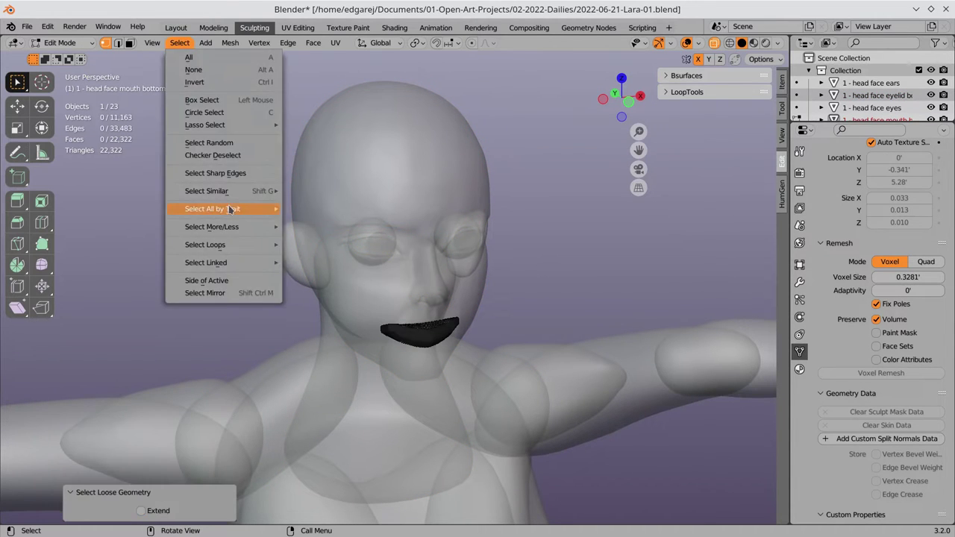
left_click(230, 43)
left_click(340, 411)
key("Tab")
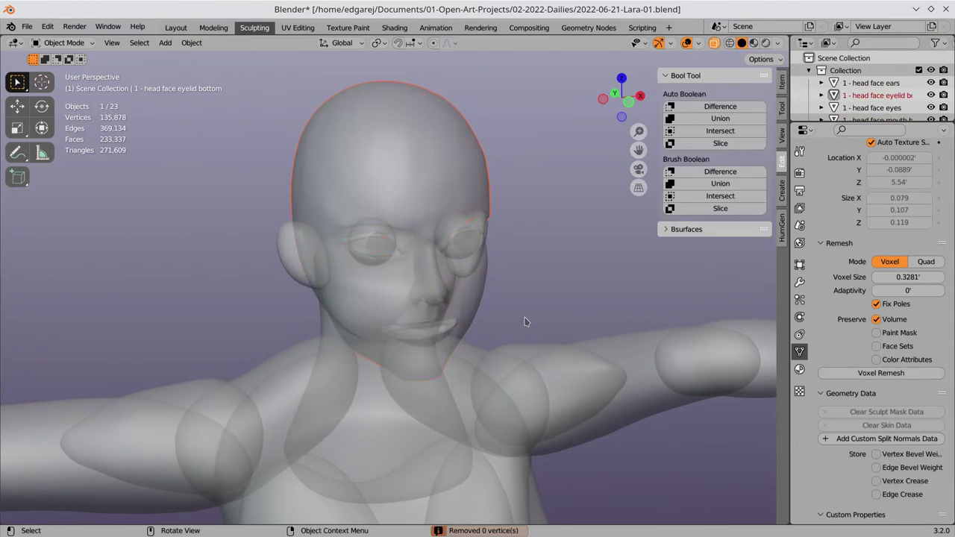
Return the head to Object Mode and open its Modifier Properties to add a modifier.
key("ctrl+Tab")
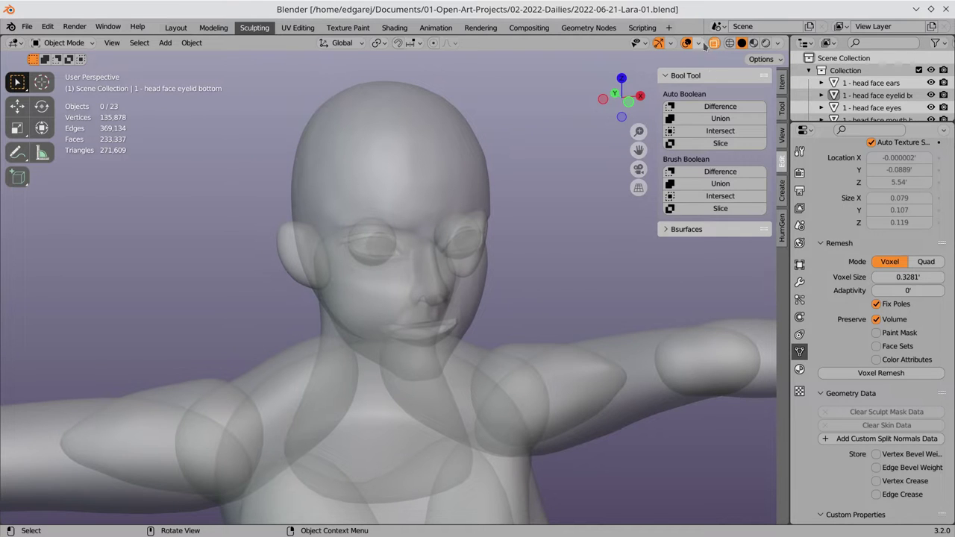
middle_click_drag(448, 298, 522, 299)
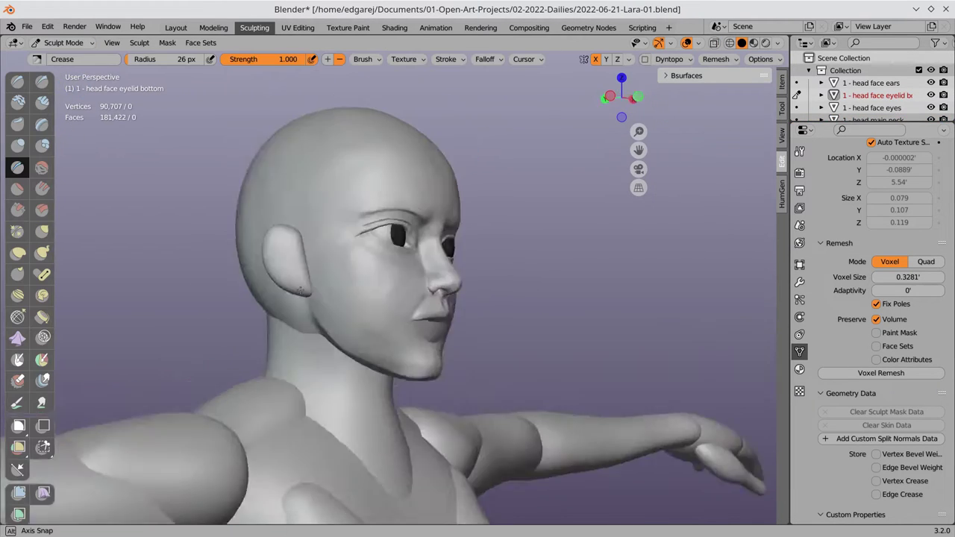
key("ctrl+Tab")
left_click(799, 281)
left_click(880, 171)
Add a Remesh modifier to the head with voxel size 0.004 and apply it.
left_click(711, 341)
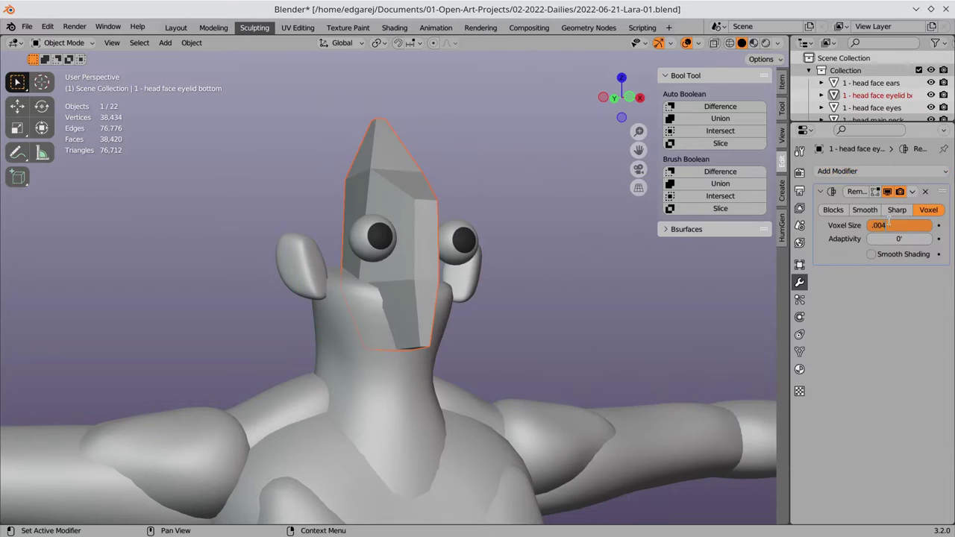
left_click_drag(899, 225, 906, 225)
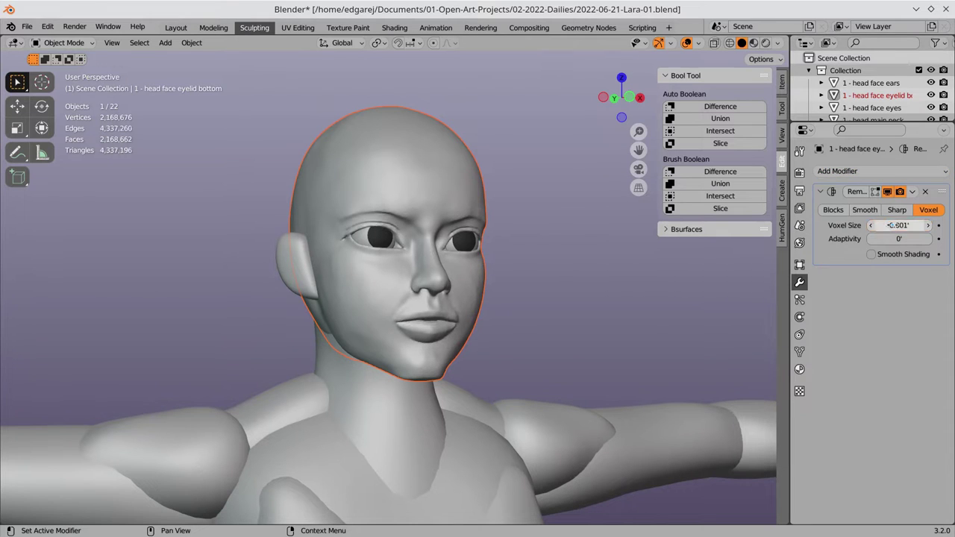
left_click(912, 191)
left_click(857, 200)
Add a Decimate modifier with ratio 0.1 and apply it.
left_click(880, 171)
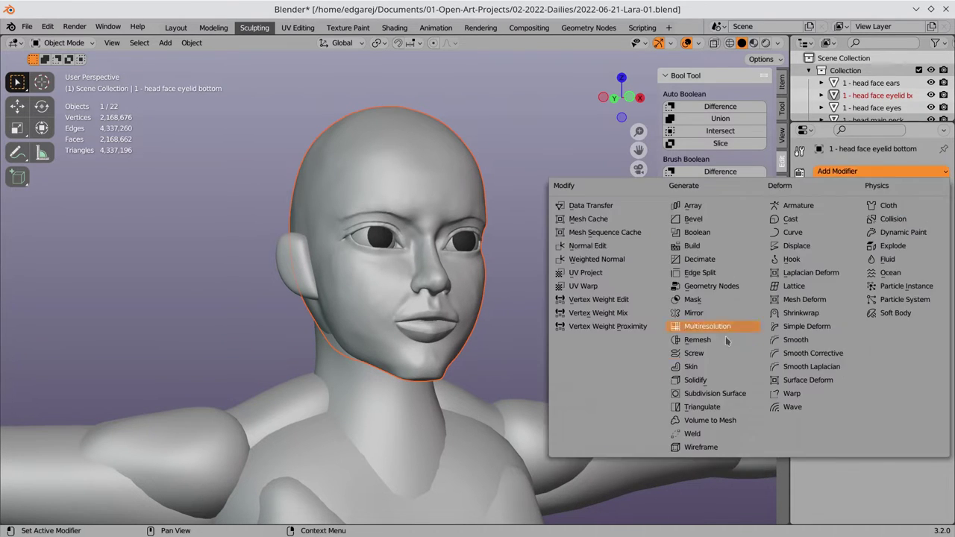
left_click(705, 267)
left_click(899, 224)
type(".1")
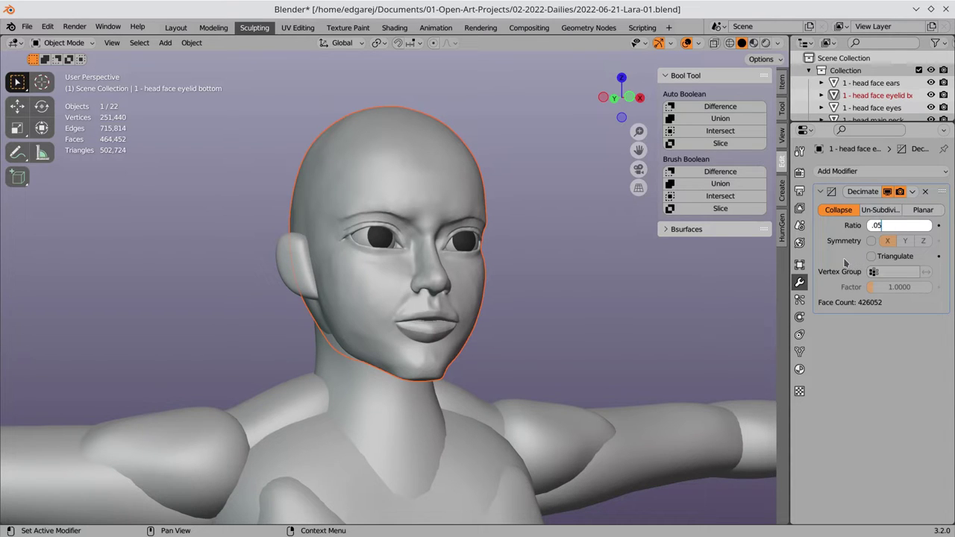
left_click(912, 192)
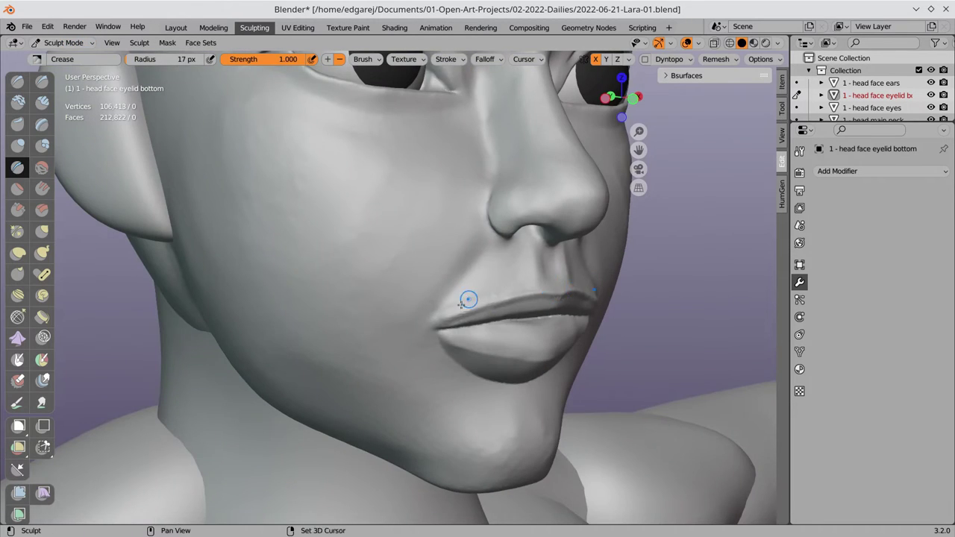
Enable dynamic topology for sculpting and check its detail settings.
middle_click_drag(468, 299, 418, 298)
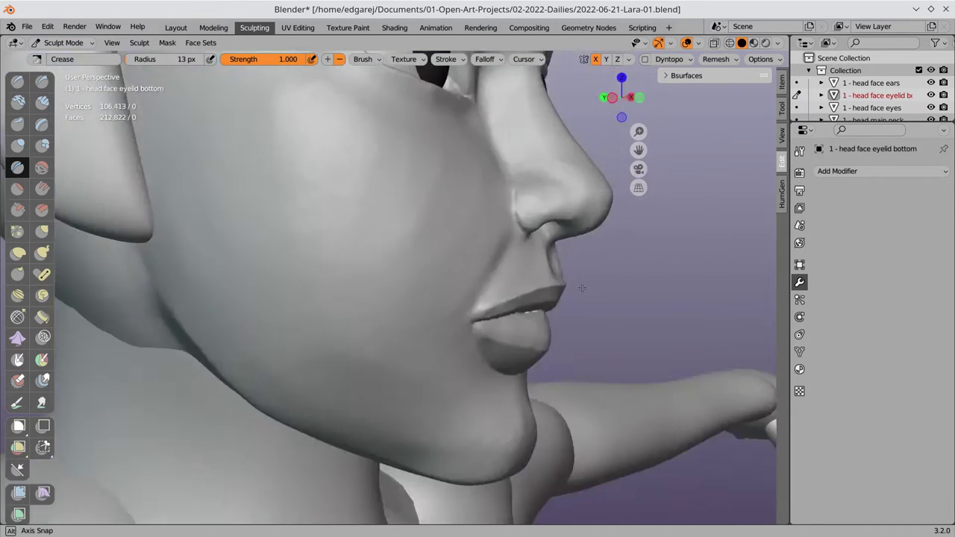
left_click(645, 59)
left_click(669, 59)
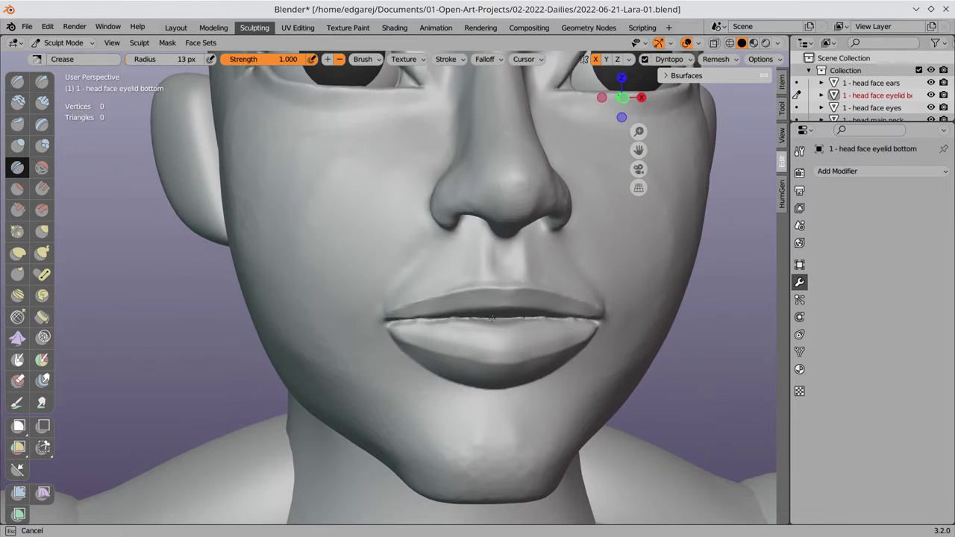
mouse_move(492, 319)
middle_mouse_down()
mouse_move(594, 326)
mouse_move(29, 157)
middle_mouse_up()
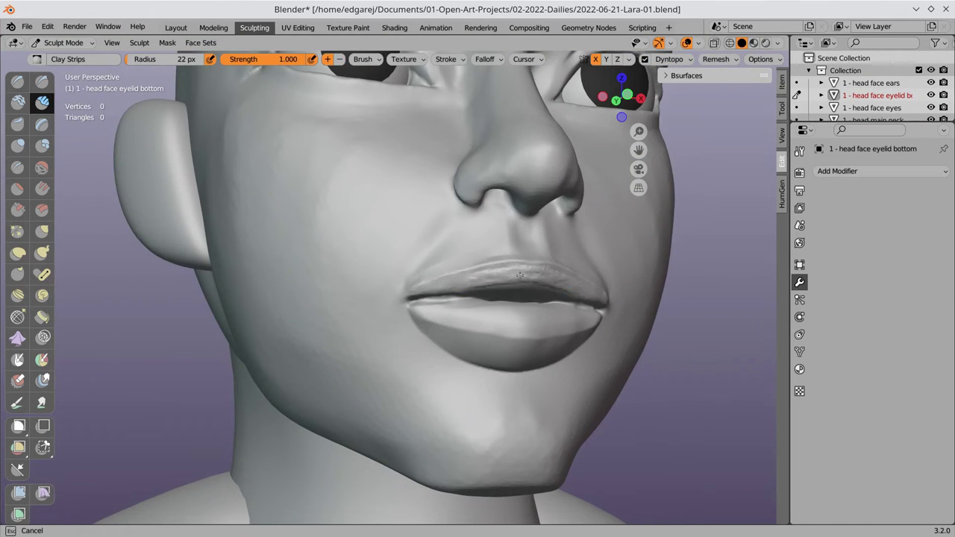
middle_click_drag(520, 276, 426, 324)
Deepen the parting line between the lips with the Crease brush.
key("shift+c")
mouse_move(420, 366)
middle_mouse_down()
mouse_move(454, 323)
mouse_move(412, 330)
mouse_move(458, 354)
mouse_move(464, 312)
middle_mouse_up()
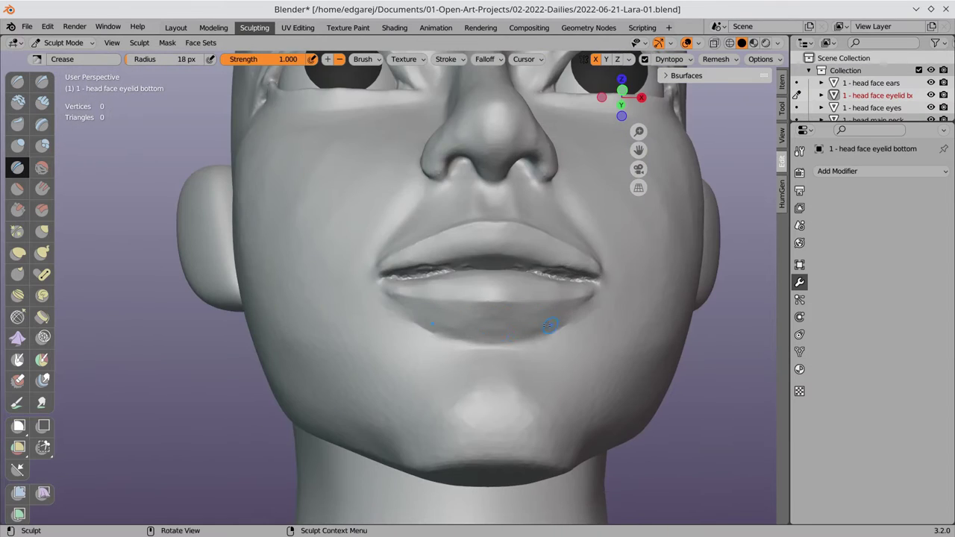
mouse_move(549, 326)
middle_mouse_down()
mouse_move(518, 400)
mouse_move(467, 246)
middle_mouse_up()
key("c")
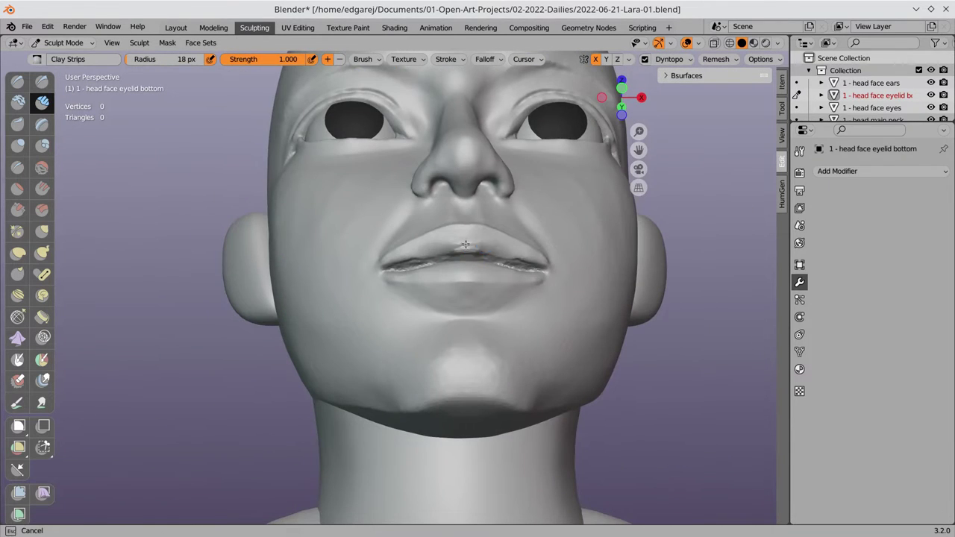
mouse_move(410, 260)
middle_mouse_down()
mouse_move(448, 314)
mouse_move(426, 315)
mouse_move(512, 295)
mouse_move(368, 316)
mouse_move(467, 320)
mouse_move(418, 321)
mouse_move(505, 294)
mouse_move(444, 297)
mouse_move(527, 303)
mouse_move(418, 305)
mouse_move(421, 336)
mouse_move(463, 328)
mouse_move(451, 321)
mouse_move(481, 299)
mouse_move(512, 335)
middle_mouse_up()
key("shift+c")
Refine the lips with Pinch/Magnify and a smaller Crease brush, then fill them with Inflate.
left_click(17, 232)
key("shift+c")
key("f")
left_click(450, 309)
scroll(418, 305, "down", 3)
scroll(422, 336, "up", 3)
key("i")
scroll(458, 313, "down", 2)
scroll(442, 320, "down", 2)
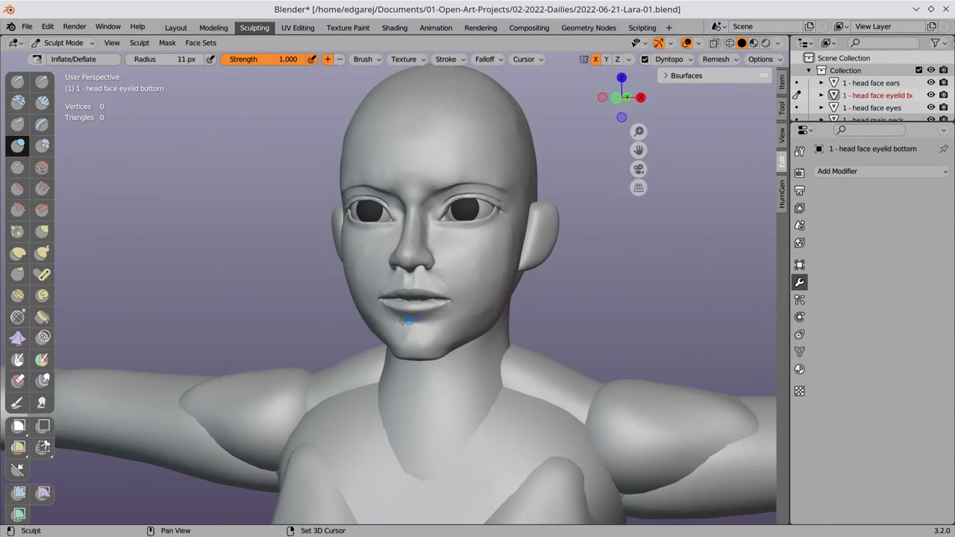
Orbit and zoom around the lips to inspect them, saving the file.
middle_click_drag(403, 321, 348, 354)
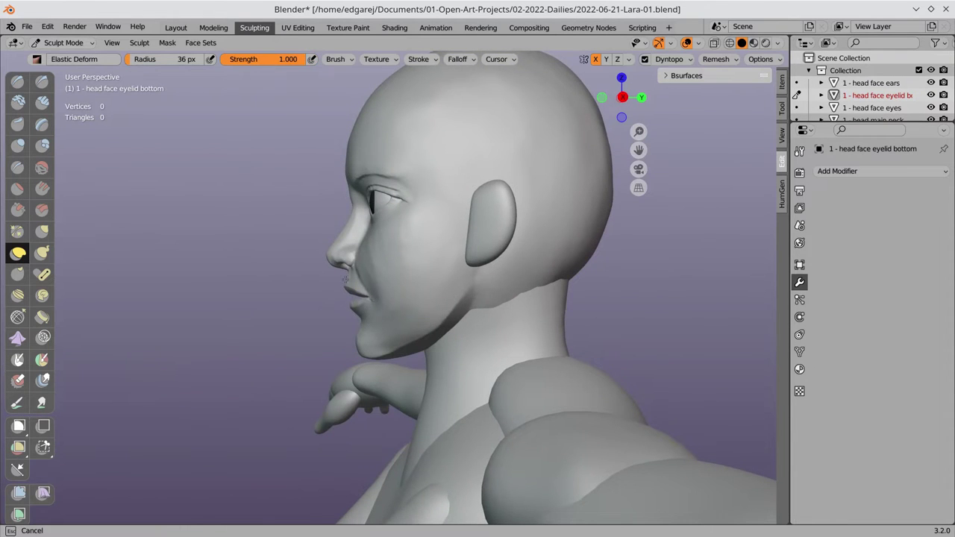
scroll(477, 272, "down", 3)
middle_click_drag(345, 280, 503, 269)
scroll(503, 268, "up", 8)
mouse_move(495, 204)
middle_mouse_down()
mouse_move(209, 356)
mouse_move(416, 356)
mouse_move(367, 343)
mouse_move(453, 321)
mouse_move(548, 324)
middle_mouse_up()
scroll(221, 356, "down", 3)
scroll(388, 347, "down", 4)
scroll(410, 332, "down", 3)
key("ctrl+s")
scroll(411, 332, "up", 4)
scroll(477, 328, "up", 2)
scroll(515, 327, "down", 3)
Build up the brow ridges with mirrored Clay Strips and Pinch, then save.
left_click(42, 102)
scroll(384, 201, "up", 2)
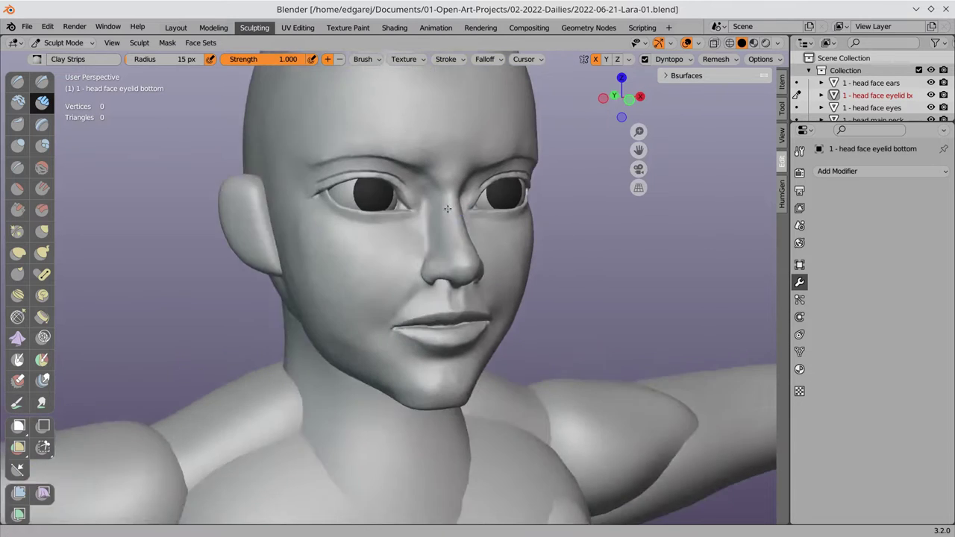
left_click_drag(377, 200, 385, 202)
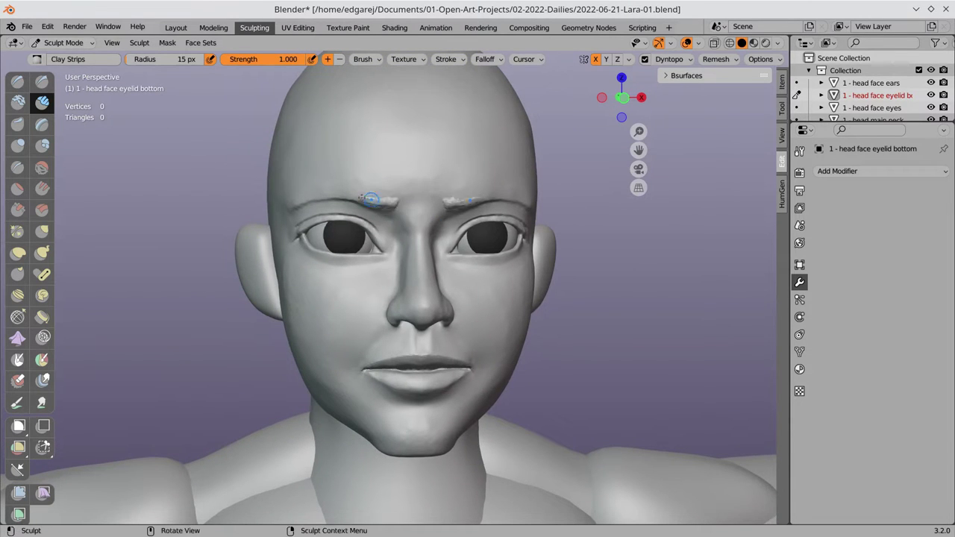
mouse_move(370, 199)
middle_mouse_down()
mouse_move(392, 186)
mouse_move(321, 190)
mouse_move(362, 214)
mouse_move(349, 190)
middle_mouse_up()
key("p")
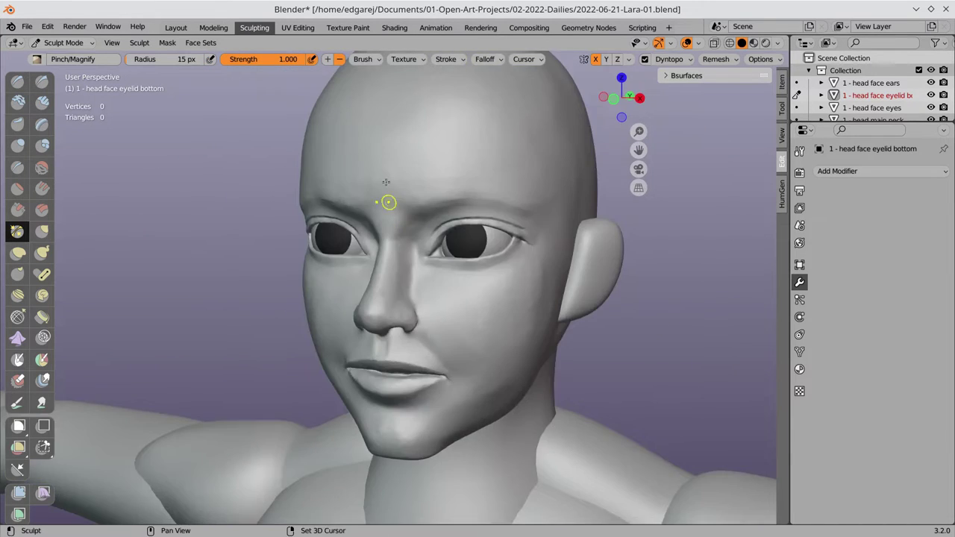
mouse_move(426, 176)
middle_mouse_down()
mouse_move(524, 242)
mouse_move(522, 273)
mouse_move(486, 256)
mouse_move(515, 242)
middle_mouse_up()
scroll(477, 209, "down", 5)
key("ctrl+s")
scroll(515, 242, "up", 5)
Box-mask the lower face and jaw from a front view.
middle_click_drag(426, 320, 96, 304)
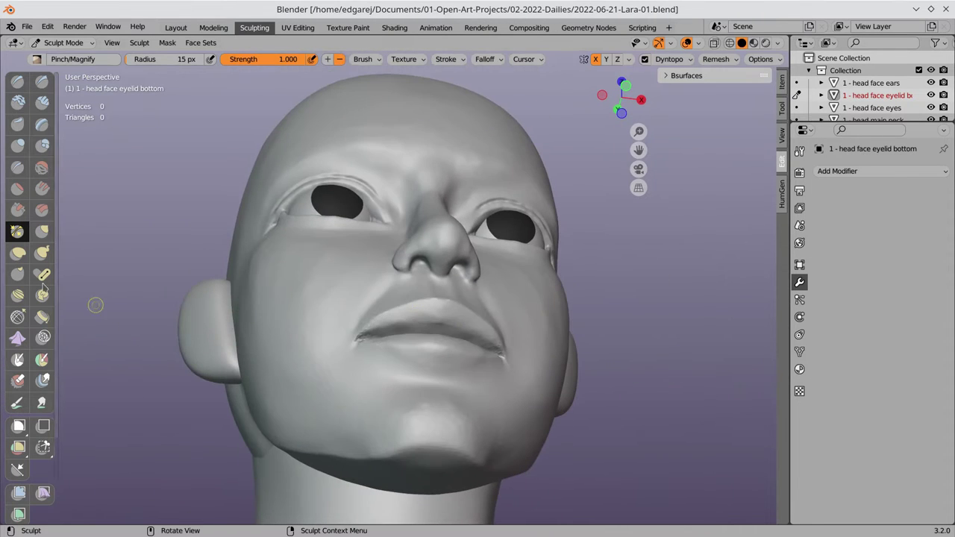
middle_click_drag(449, 319, 288, 341)
key("b")
left_click_drag(288, 336, 596, 433)
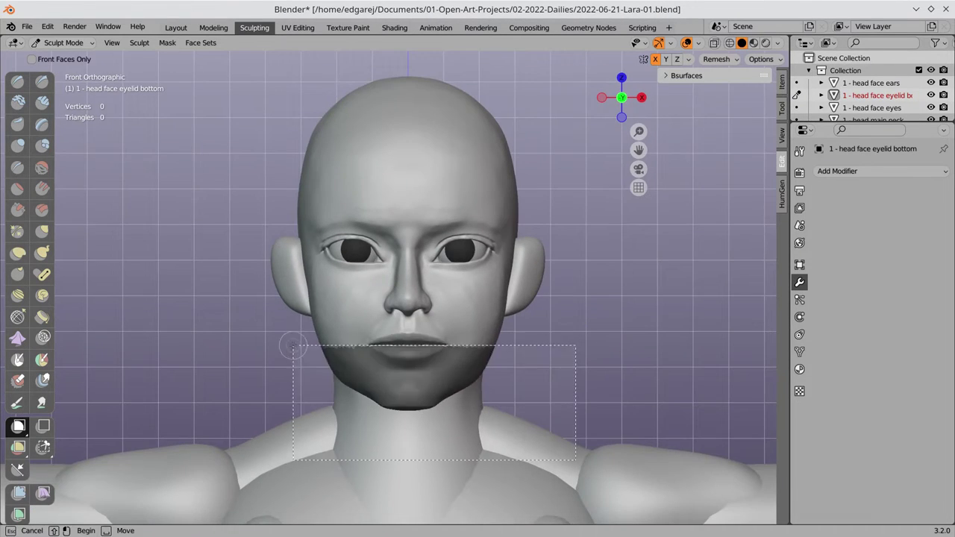
Reshape the cheek and jawline with the Elastic Deform brush and save.
middle_click_drag(596, 432, 56, 270)
left_click(18, 253)
mouse_move(320, 379)
middle_mouse_down()
mouse_move(491, 375)
mouse_move(420, 306)
middle_mouse_up()
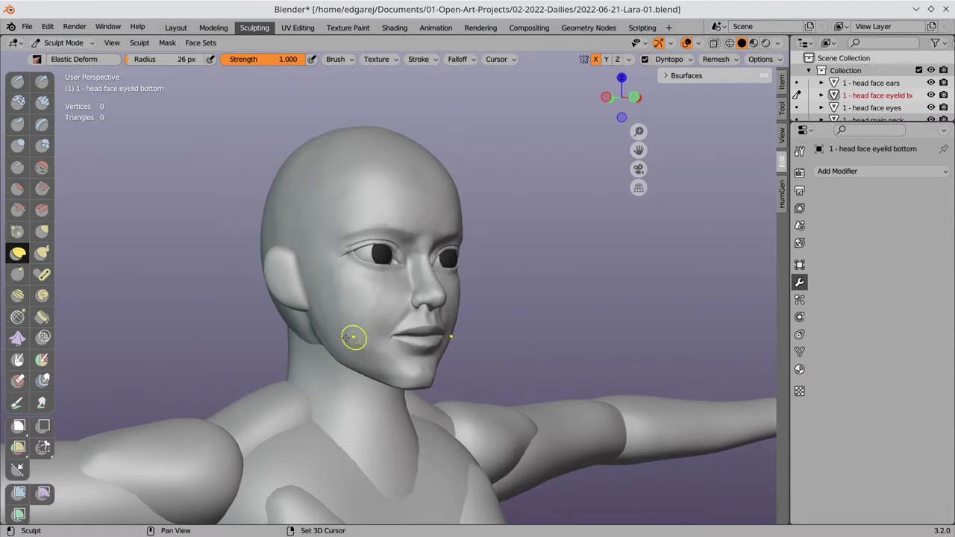
mouse_move(354, 338)
middle_mouse_down()
mouse_move(470, 313)
mouse_move(528, 279)
mouse_move(398, 336)
middle_mouse_up()
key("ctrl+s")
middle_click_drag(441, 380, 473, 349)
Return to Object Mode, save the file and select the ears object.
left_click(67, 43)
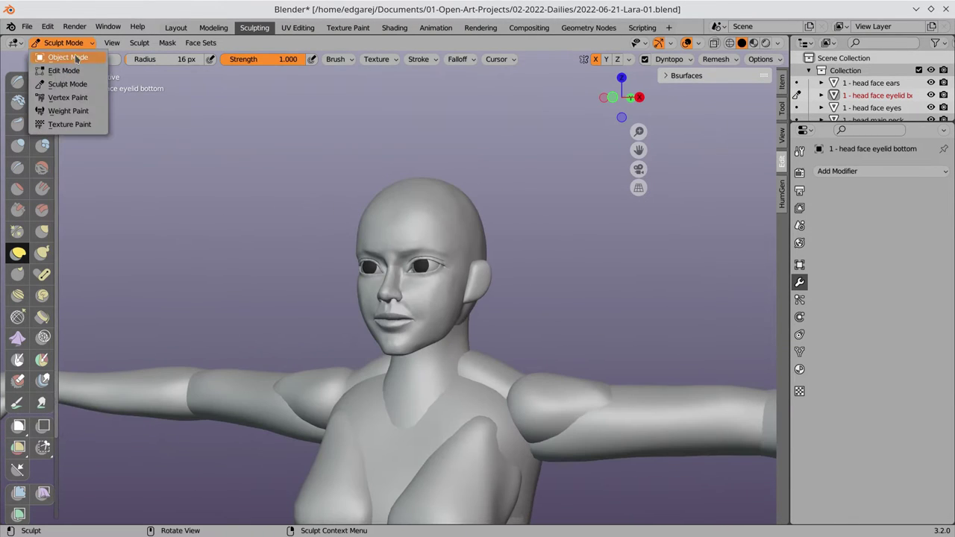
left_click(74, 60)
key("ctrl+s")
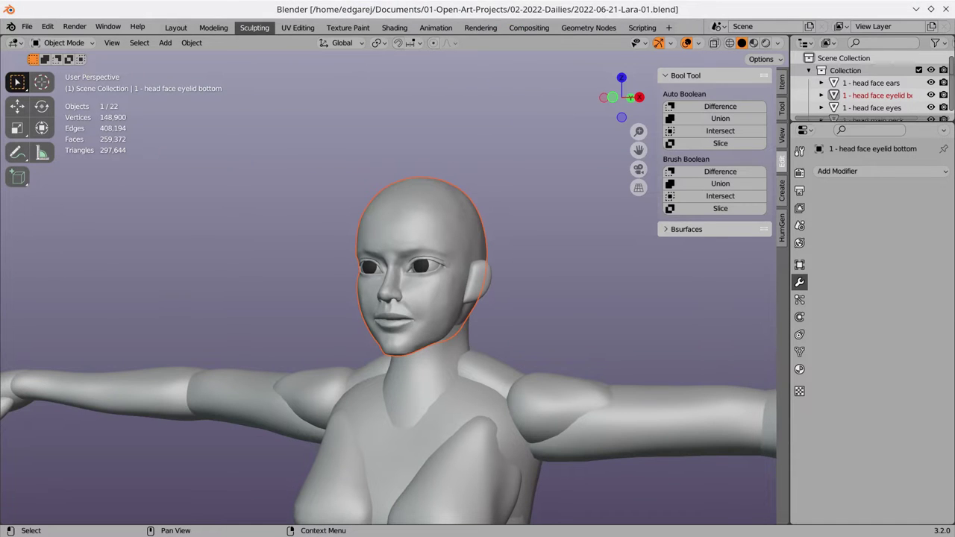
left_click(477, 276)
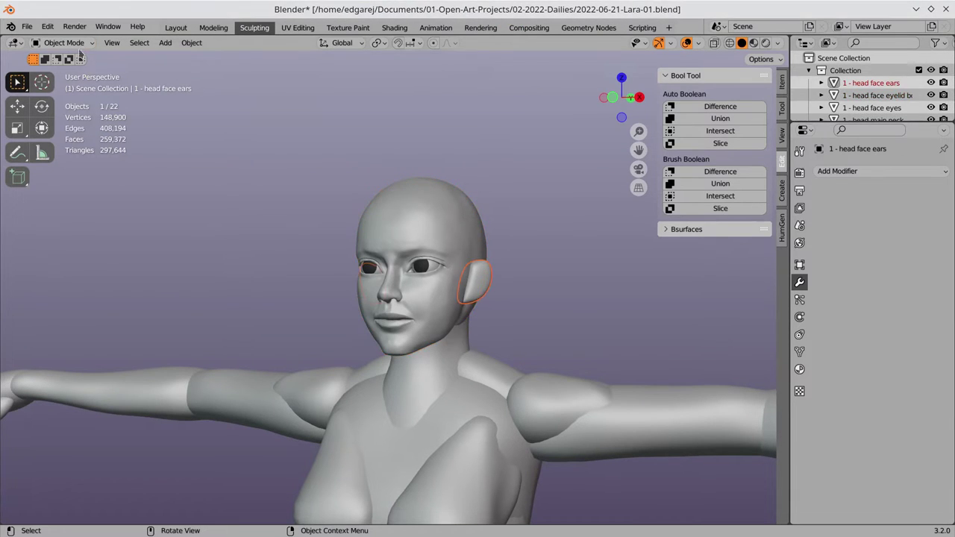
Sculpt the ears' rim with the Inflate/Deflate brush in Sculpt Mode.
key("ctrl+Tab")
middle_click_drag(477, 298, 522, 298)
left_click(679, 59)
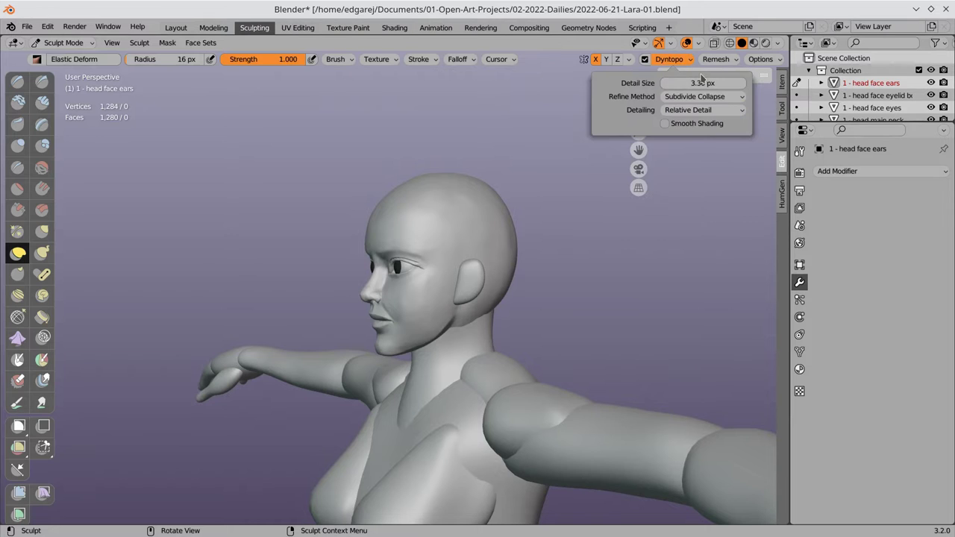
scroll(528, 226, "up", 5)
mouse_move(520, 221)
middle_mouse_down()
mouse_move(567, 246)
mouse_move(343, 422)
mouse_move(574, 249)
mouse_move(589, 276)
middle_mouse_up()
left_click(799, 150)
key("i")
mouse_move(590, 323)
middle_mouse_down()
mouse_move(602, 278)
mouse_move(472, 321)
mouse_move(228, 270)
mouse_move(589, 308)
mouse_move(571, 265)
mouse_move(447, 285)
mouse_move(544, 284)
mouse_move(456, 256)
mouse_move(594, 267)
mouse_move(522, 291)
mouse_move(552, 298)
mouse_move(507, 311)
mouse_move(523, 269)
mouse_move(568, 205)
mouse_move(563, 231)
mouse_move(494, 274)
mouse_move(543, 308)
mouse_move(411, 386)
mouse_move(520, 384)
mouse_move(449, 373)
mouse_move(470, 378)
middle_mouse_up()
Shape the inner ear with Elastic Deform and Inflate/Deflate, then save and exit Sculpt Mode.
left_click(18, 253)
key("i")
key("e")
key("i")
key("ctrl+s")
key("ctrl+Tab")
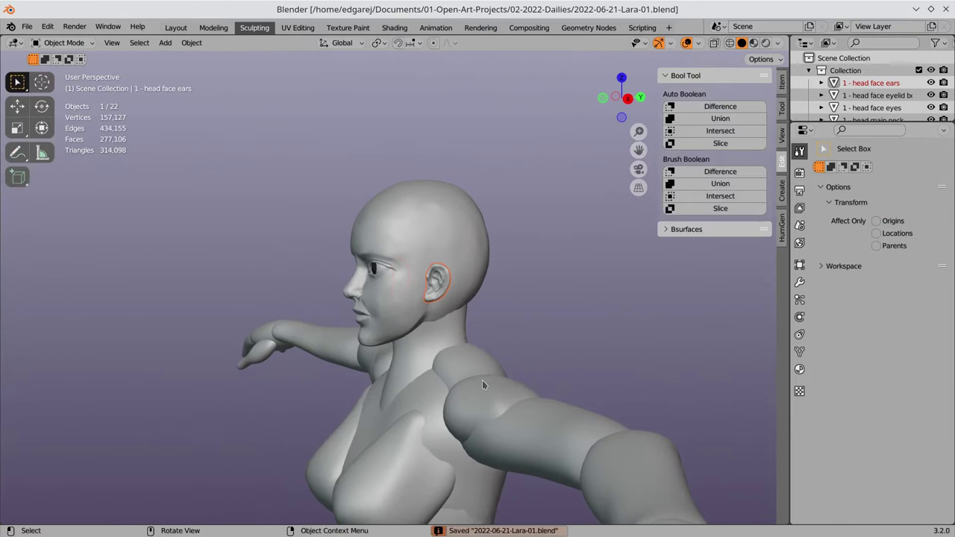
Put the head back into Sculpt Mode with dynamic topology enabled.
left_click(63, 42)
left_click(64, 79)
scroll(335, 214, "up", 3)
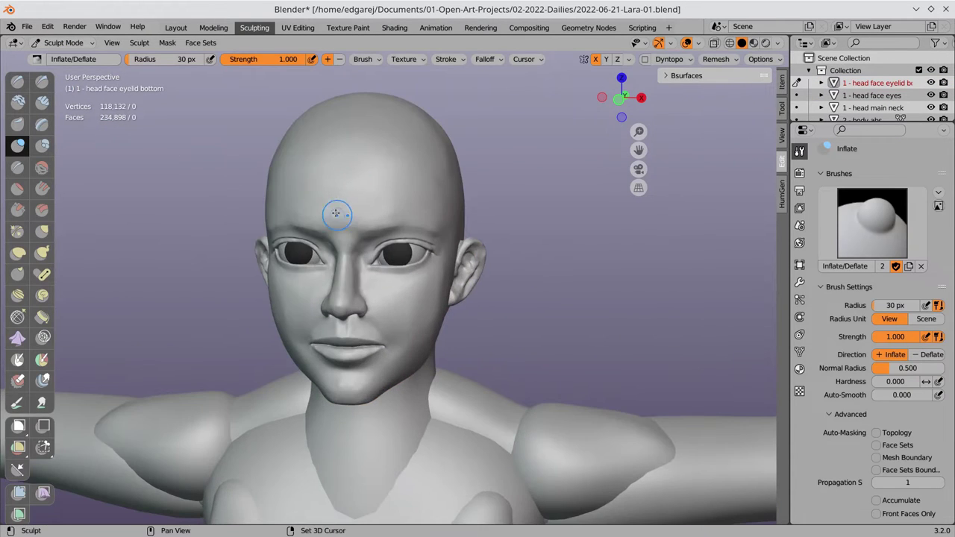
middle_click_drag(335, 213, 19, 149)
key("ctrl+d")
mouse_move(448, 298)
middle_mouse_down()
mouse_move(485, 299)
mouse_move(436, 325)
mouse_move(538, 295)
mouse_move(592, 292)
mouse_move(437, 316)
mouse_move(522, 298)
mouse_move(485, 246)
mouse_move(417, 283)
mouse_move(439, 278)
mouse_move(497, 299)
mouse_move(477, 310)
mouse_move(361, 315)
mouse_move(403, 313)
mouse_move(352, 341)
mouse_move(326, 319)
mouse_move(465, 283)
mouse_move(524, 321)
mouse_move(550, 247)
mouse_move(479, 304)
mouse_move(518, 273)
mouse_move(561, 263)
mouse_move(429, 266)
mouse_move(522, 272)
mouse_move(462, 287)
mouse_move(561, 317)
mouse_move(498, 267)
mouse_move(549, 320)
mouse_move(511, 336)
mouse_move(448, 418)
mouse_move(326, 294)
middle_mouse_up()
left_click(591, 290)
Refine around the ear with Elastic Deform, Inflate/Deflate and Crease brushes, then save.
key("shift+e")
key("i")
key("shift+c")
key("i")
key("e")
mouse_move(507, 351)
middle_mouse_down()
mouse_move(547, 343)
mouse_move(519, 374)
mouse_move(571, 288)
mouse_move(512, 298)
mouse_move(89, 141)
middle_mouse_up()
key("i")
key("ctrl+s")
Add Clay Strips and Inflate/Deflate touches around the ear, then save again.
key("c")
mouse_move(500, 268)
middle_mouse_down()
mouse_move(485, 288)
mouse_move(418, 283)
mouse_move(384, 253)
mouse_move(439, 268)
mouse_move(597, 236)
middle_mouse_up()
scroll(618, 234, "down", 4)
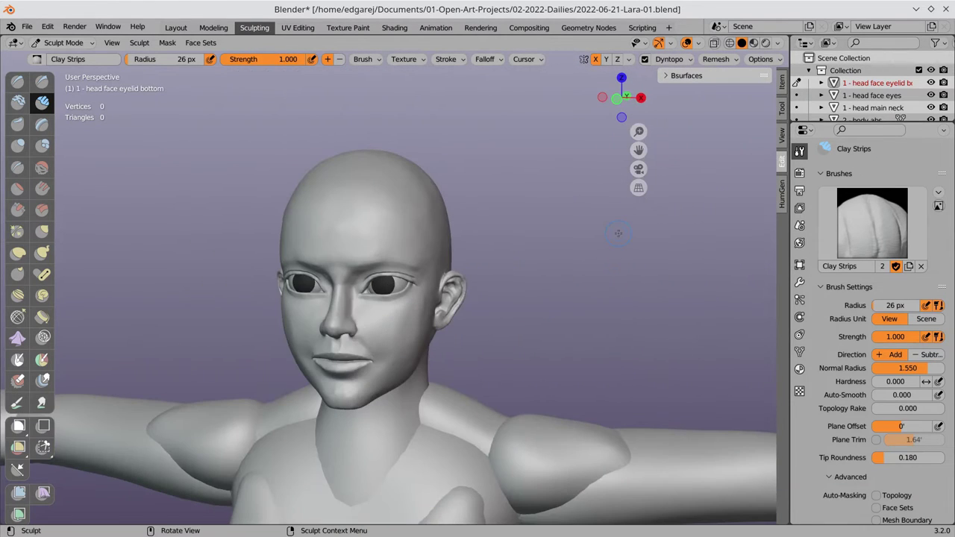
scroll(564, 328, "up", 3)
mouse_move(552, 283)
middle_mouse_down()
mouse_move(508, 224)
mouse_move(522, 171)
mouse_move(507, 157)
mouse_move(530, 145)
middle_mouse_up()
key("i")
scroll(514, 212, "down", 5)
key("ctrl+s")
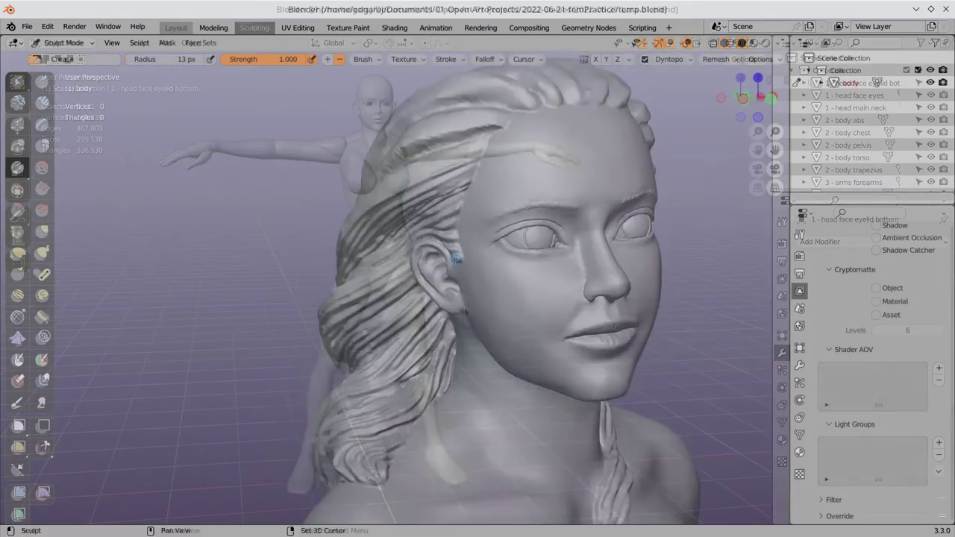
In temp.blend's Active Tool settings, expand Dyntopo (1.70 px detail) and disable Stabilize Stroke.
mouse_move(450, 233)
middle_mouse_down()
mouse_move(401, 214)
mouse_move(470, 281)
mouse_move(526, 298)
mouse_move(520, 332)
mouse_move(486, 336)
mouse_move(509, 315)
middle_mouse_up()
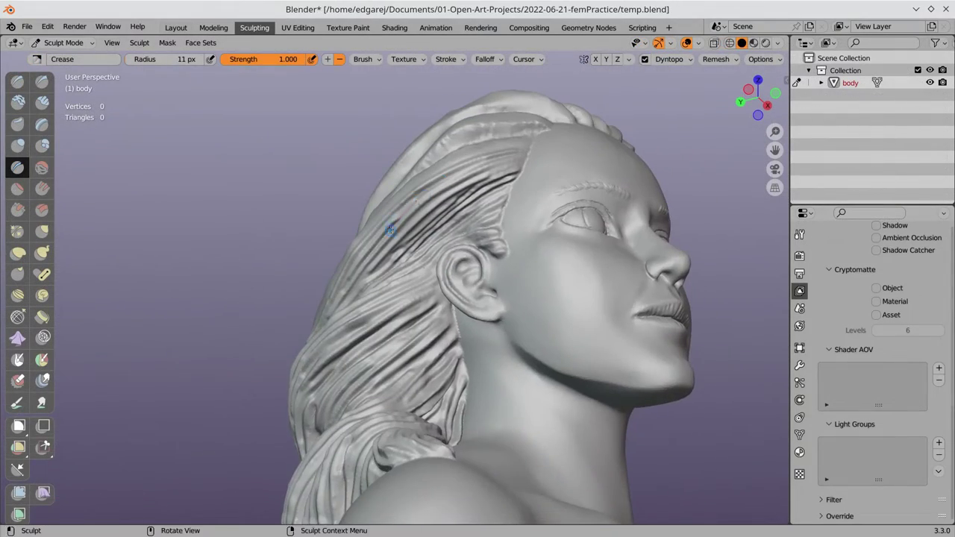
mouse_move(641, 259)
middle_mouse_down()
mouse_move(544, 324)
mouse_move(526, 306)
mouse_move(511, 256)
mouse_move(430, 252)
mouse_move(379, 287)
mouse_move(384, 324)
middle_mouse_up()
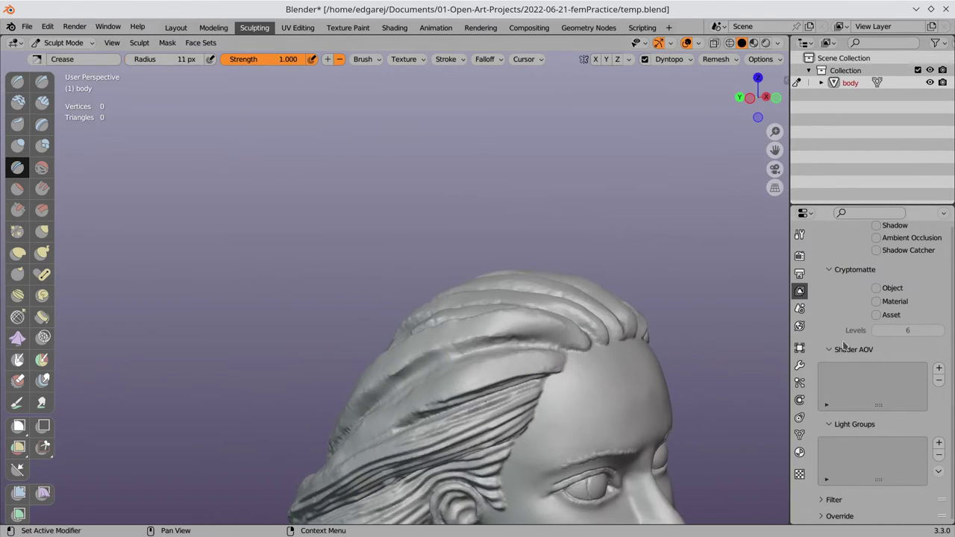
left_click(799, 234)
left_click(820, 379)
left_click(838, 295)
mouse_move(478, 299)
middle_mouse_down()
mouse_move(426, 304)
mouse_move(461, 313)
mouse_move(510, 370)
mouse_move(479, 313)
mouse_move(483, 258)
middle_mouse_up()
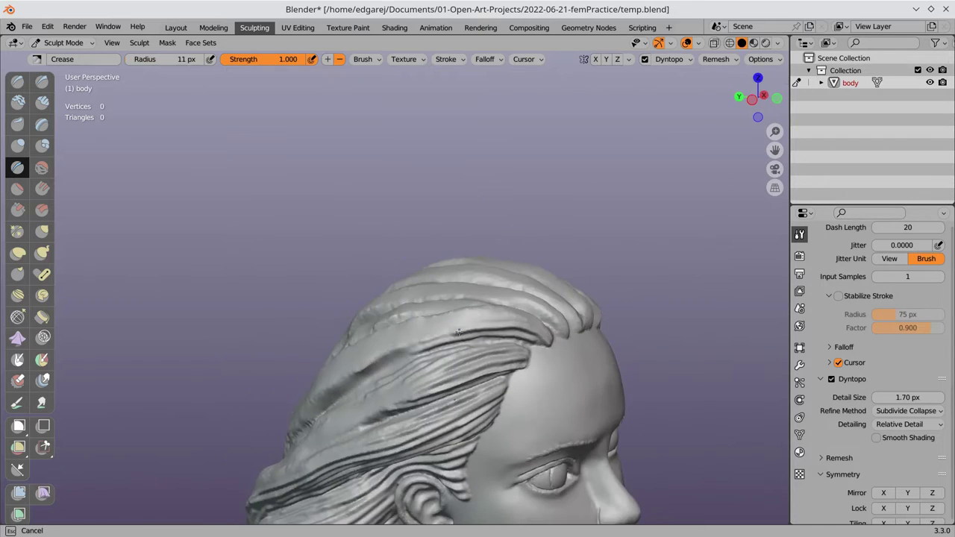
Carve a Crease groove along a front hair strand, then save temp.blend.
middle_click_drag(595, 322, 502, 343)
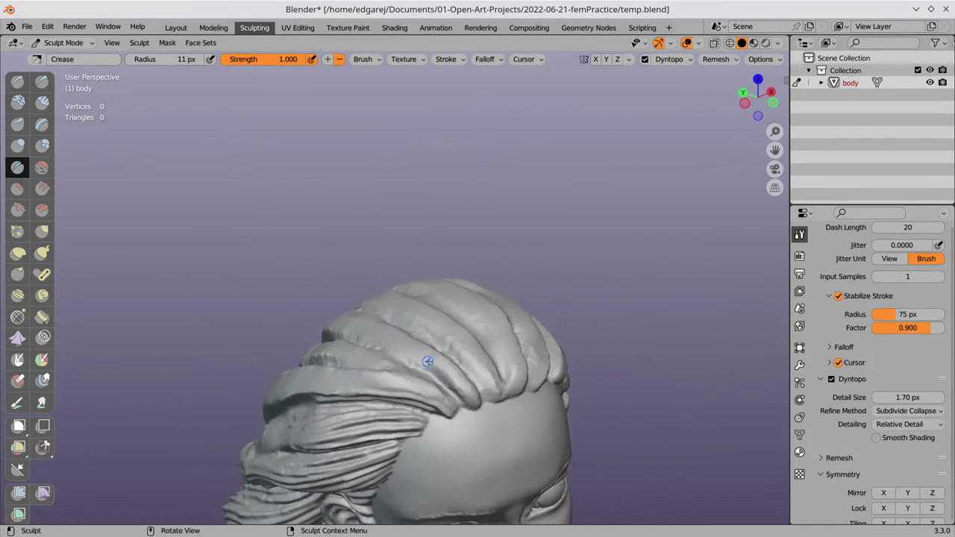
left_click_drag(427, 361, 323, 381)
mouse_move(328, 409)
middle_mouse_down()
mouse_move(358, 266)
mouse_move(299, 303)
middle_mouse_up()
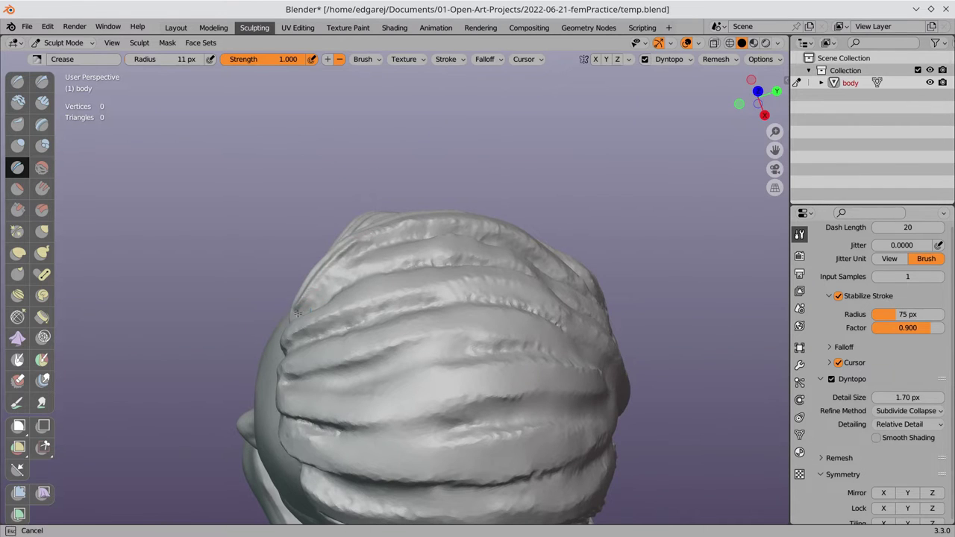
mouse_move(389, 243)
middle_mouse_down()
mouse_move(328, 299)
mouse_move(350, 279)
middle_mouse_up()
left_click_drag(325, 295, 351, 279)
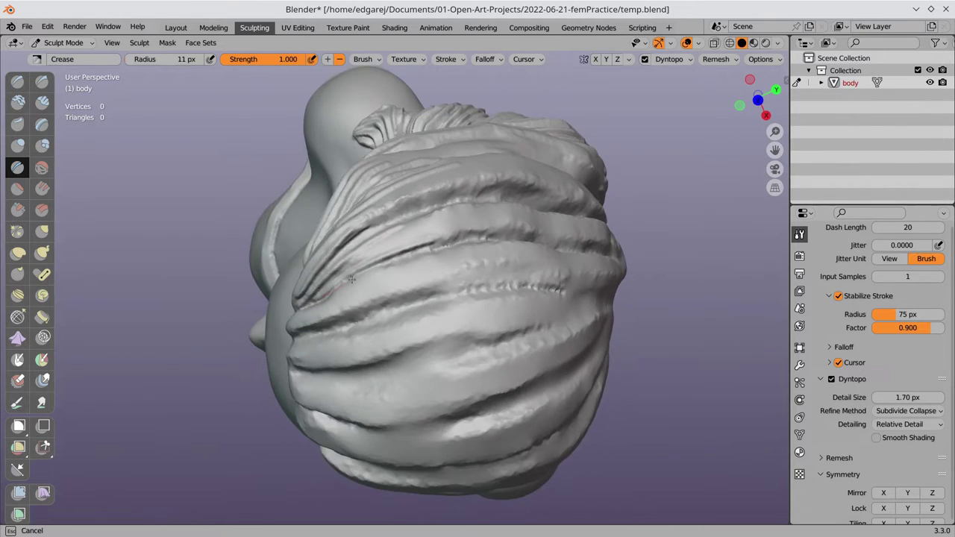
middle_click_drag(445, 226, 539, 164)
key("ctrl+s")
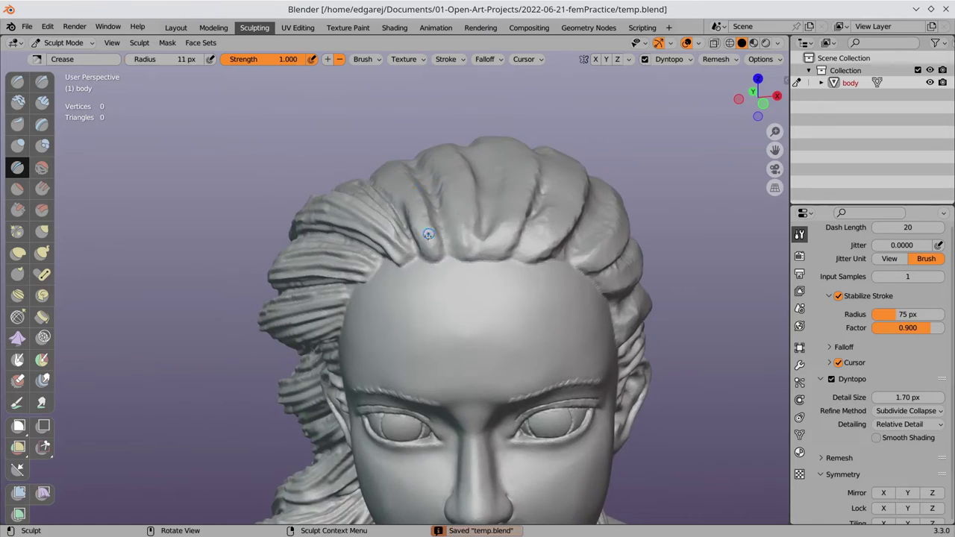
Inspect the creased hair from several angles and save temp.blend again.
mouse_move(426, 230)
middle_mouse_down()
mouse_move(464, 254)
mouse_move(399, 212)
mouse_move(390, 299)
mouse_move(404, 158)
mouse_move(463, 137)
mouse_move(482, 173)
mouse_move(552, 237)
middle_mouse_up()
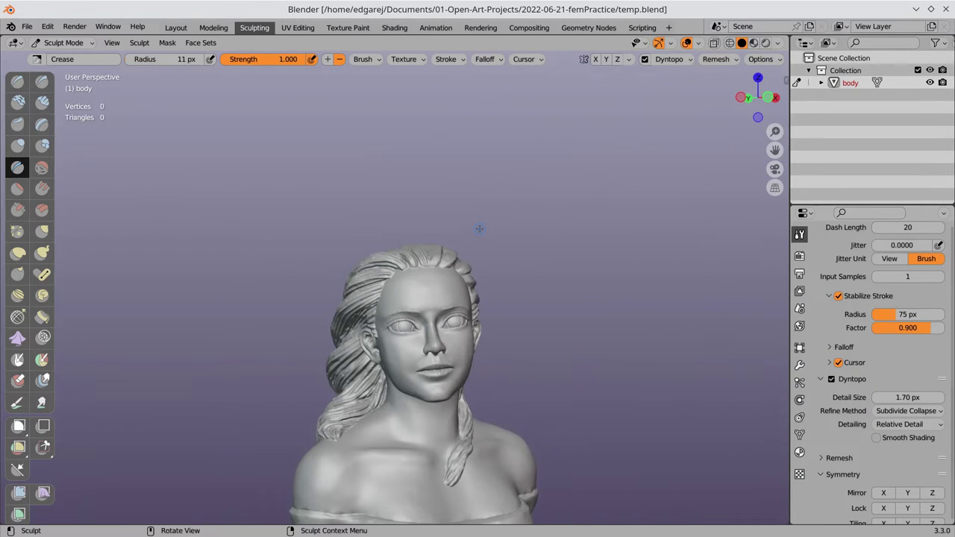
mouse_move(431, 294)
middle_mouse_down()
mouse_move(509, 229)
mouse_move(455, 246)
mouse_move(437, 356)
middle_mouse_up()
scroll(455, 246, "up", 3)
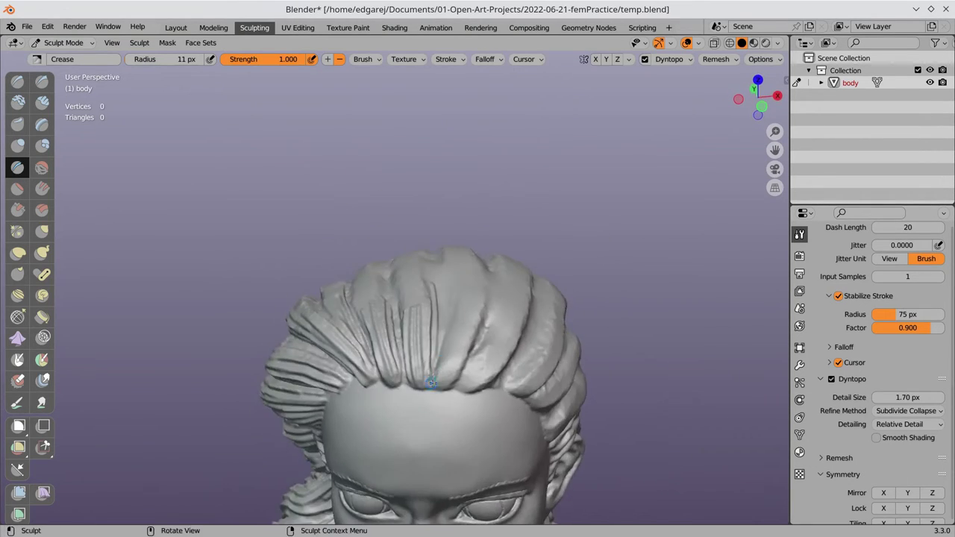
middle_click_drag(502, 279, 467, 321)
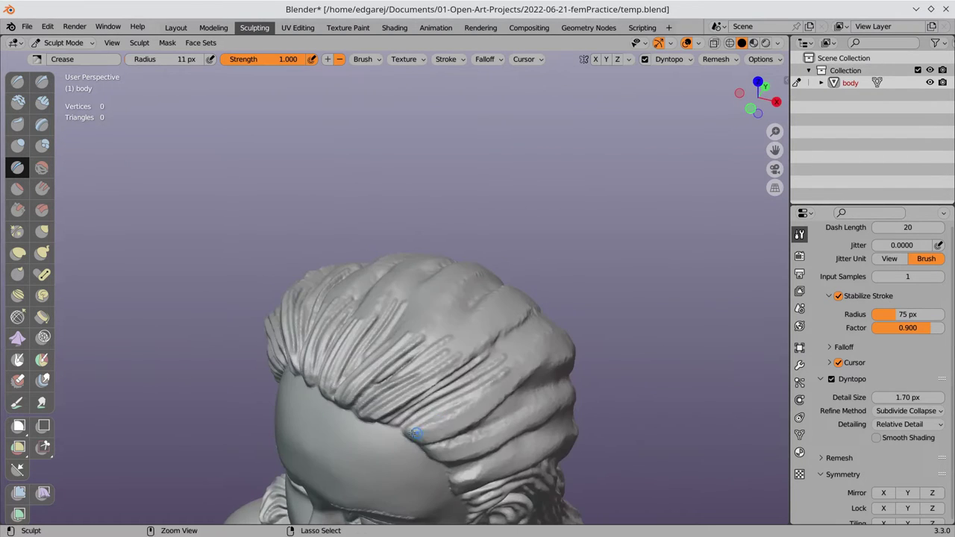
middle_click_drag(465, 405, 479, 356)
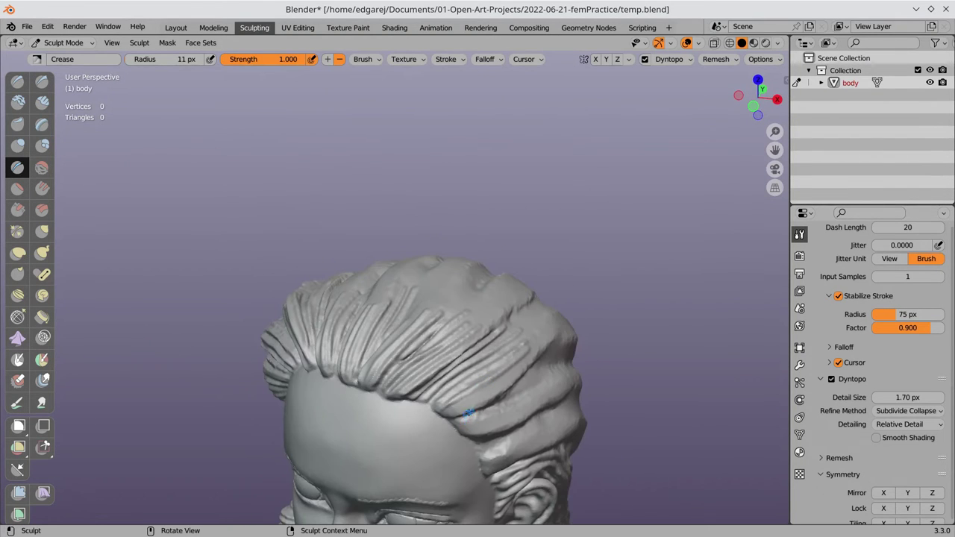
mouse_move(507, 373)
middle_mouse_down()
mouse_move(324, 307)
mouse_move(502, 326)
mouse_move(319, 330)
mouse_move(348, 352)
mouse_move(448, 337)
mouse_move(395, 351)
middle_mouse_up()
scroll(347, 352, "down", 2)
scroll(395, 351, "down", 2)
key("ctrl+s")
mouse_move(395, 406)
middle_mouse_down()
mouse_move(565, 275)
mouse_move(579, 313)
middle_mouse_up()
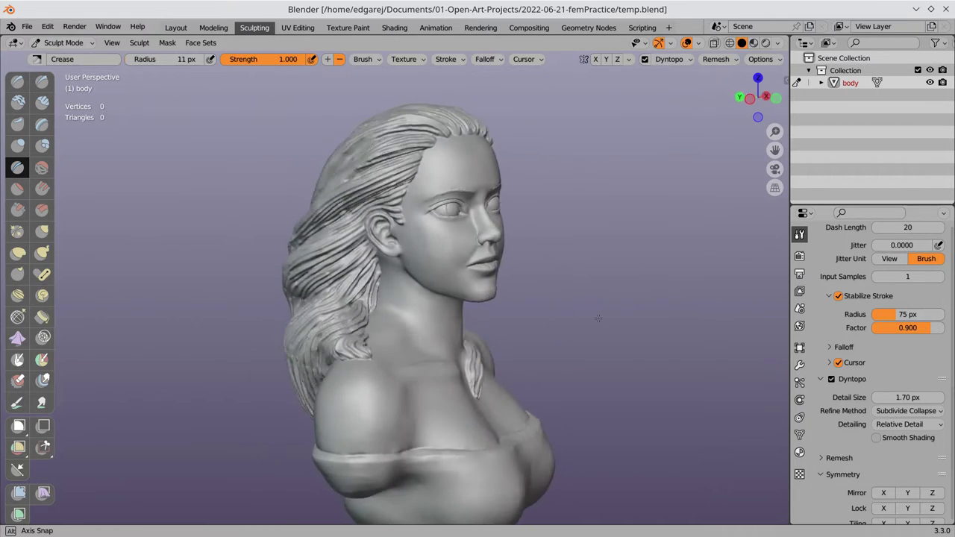
Carve Crease strand lines along the side hair of the head.
scroll(581, 319, "down", 2)
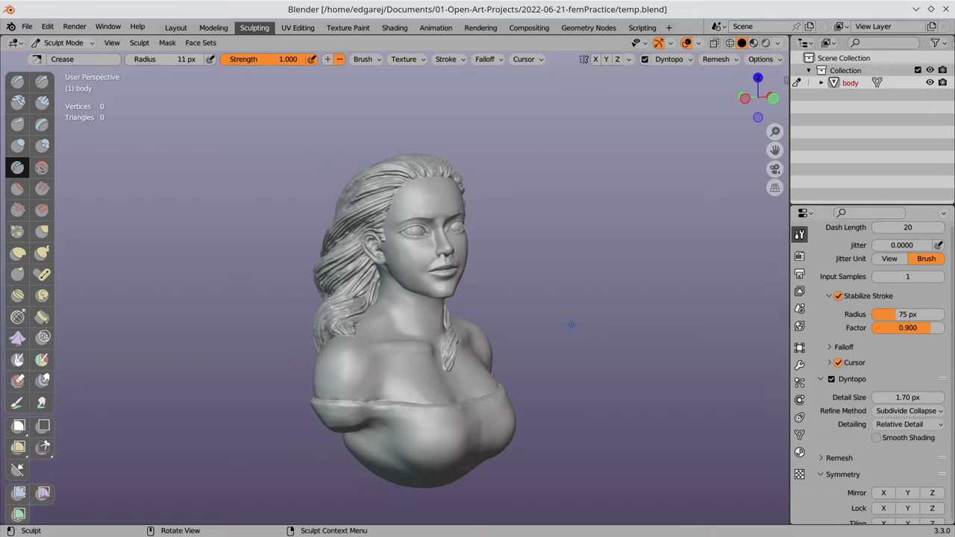
mouse_move(471, 237)
middle_mouse_down()
mouse_move(403, 209)
mouse_move(358, 205)
middle_mouse_up()
scroll(455, 224, "up", 5)
left_click_drag(358, 205, 427, 200)
mouse_move(427, 199)
middle_mouse_down()
mouse_move(358, 209)
mouse_move(380, 184)
middle_mouse_up()
left_click_drag(283, 168, 380, 173)
mouse_move(380, 173)
middle_mouse_down()
mouse_move(298, 230)
mouse_move(437, 277)
mouse_move(458, 239)
mouse_move(341, 209)
mouse_move(354, 281)
mouse_move(335, 228)
middle_mouse_up()
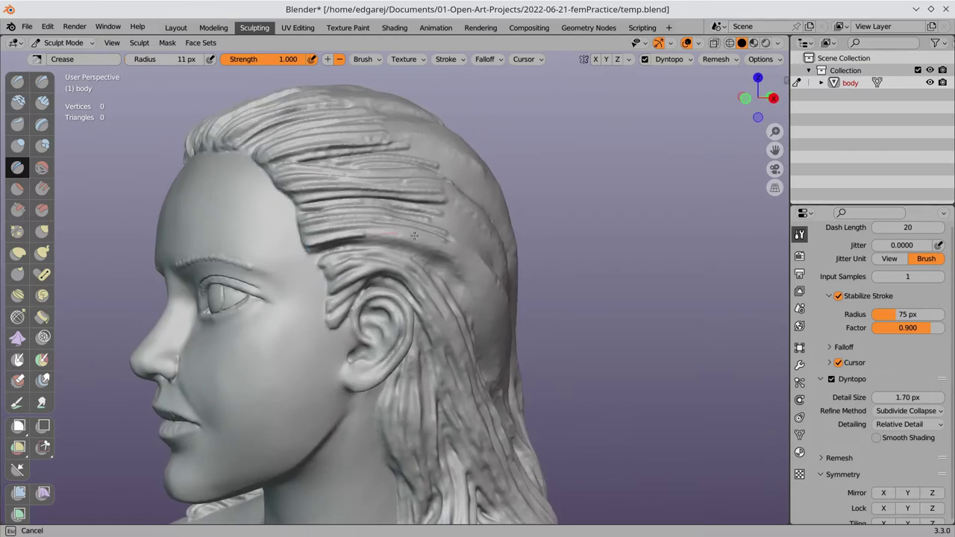
Orbit around the back and side of the head to inspect the hair.
middle_click_drag(406, 237, 389, 223)
scroll(419, 270, "down", 5)
middle_click_drag(419, 270, 419, 326)
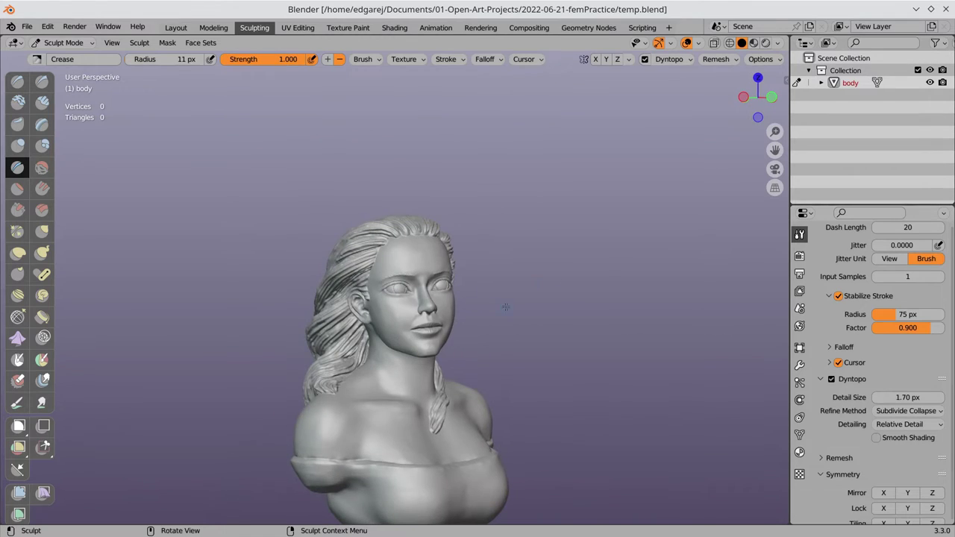
scroll(514, 345, "up", 4)
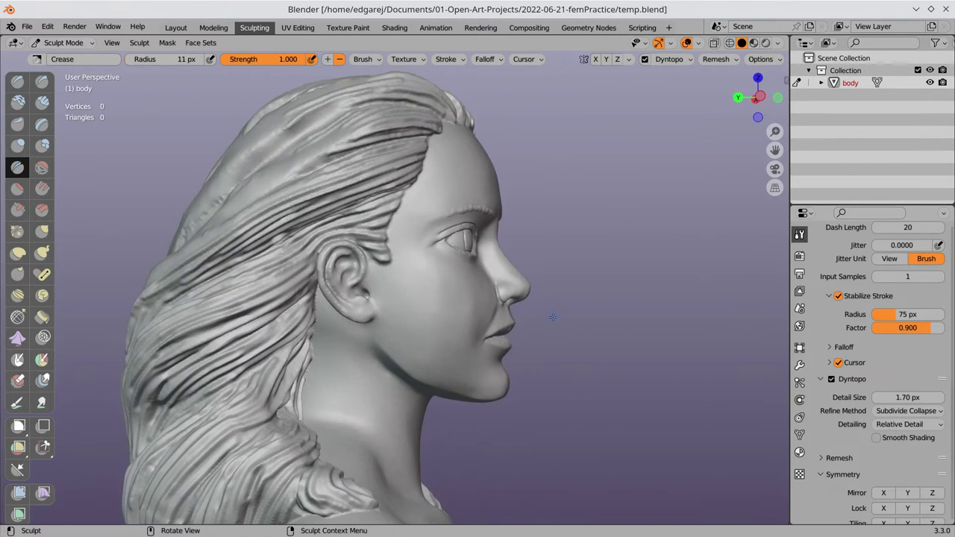
mouse_move(553, 317)
middle_mouse_down()
mouse_move(480, 246)
mouse_move(518, 304)
mouse_move(468, 237)
middle_mouse_up()
mouse_move(572, 391)
middle_mouse_down()
mouse_move(495, 277)
mouse_move(465, 247)
mouse_move(451, 248)
middle_mouse_up()
mouse_move(535, 360)
middle_mouse_down()
mouse_move(516, 266)
mouse_move(437, 220)
mouse_move(398, 291)
mouse_move(482, 294)
mouse_move(438, 274)
middle_mouse_up()
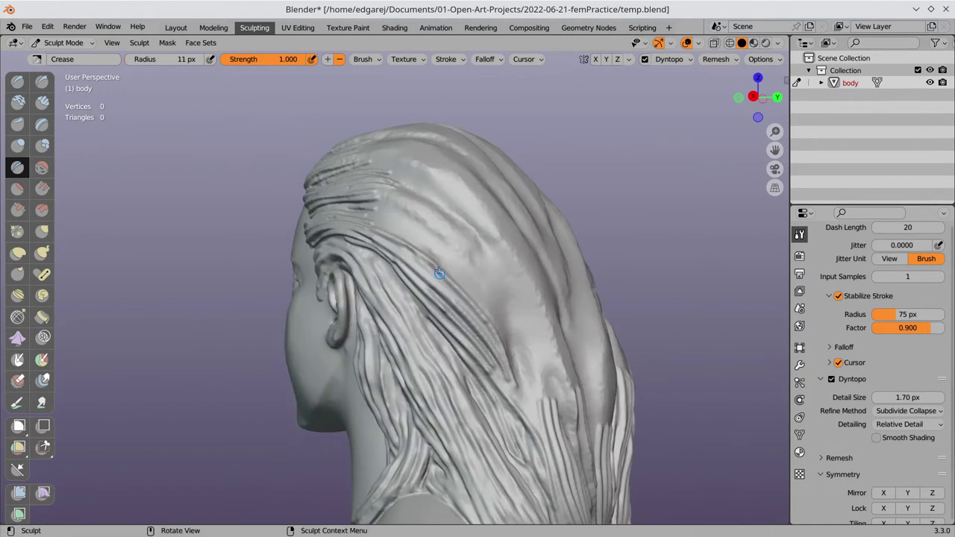
mouse_move(509, 382)
middle_mouse_down()
mouse_move(458, 276)
mouse_move(524, 272)
mouse_move(462, 299)
mouse_move(512, 338)
mouse_move(463, 373)
mouse_move(464, 406)
mouse_move(404, 258)
middle_mouse_up()
scroll(460, 336, "up", 5)
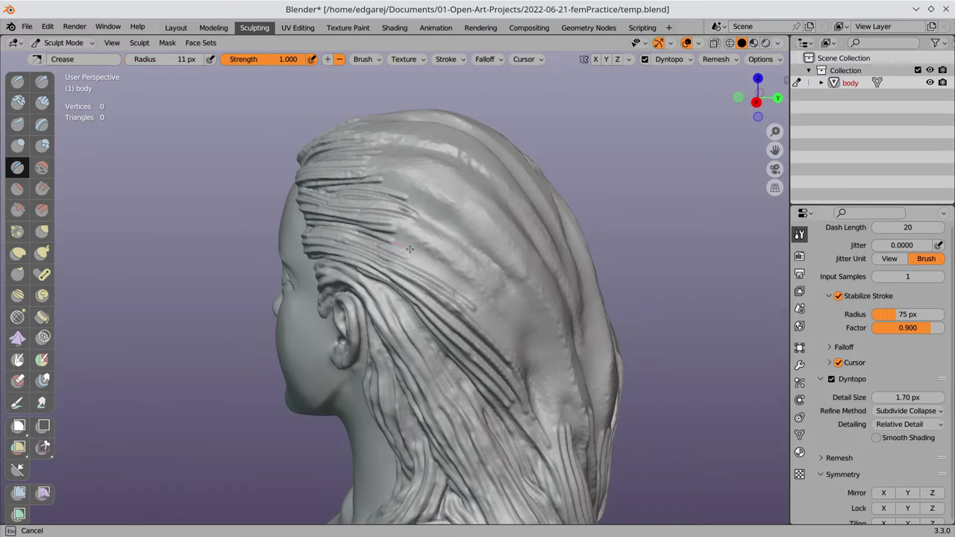
Carve Crease grooves into the back hair and check them from behind.
mouse_move(410, 249)
middle_mouse_down()
mouse_move(383, 284)
mouse_move(400, 298)
middle_mouse_up()
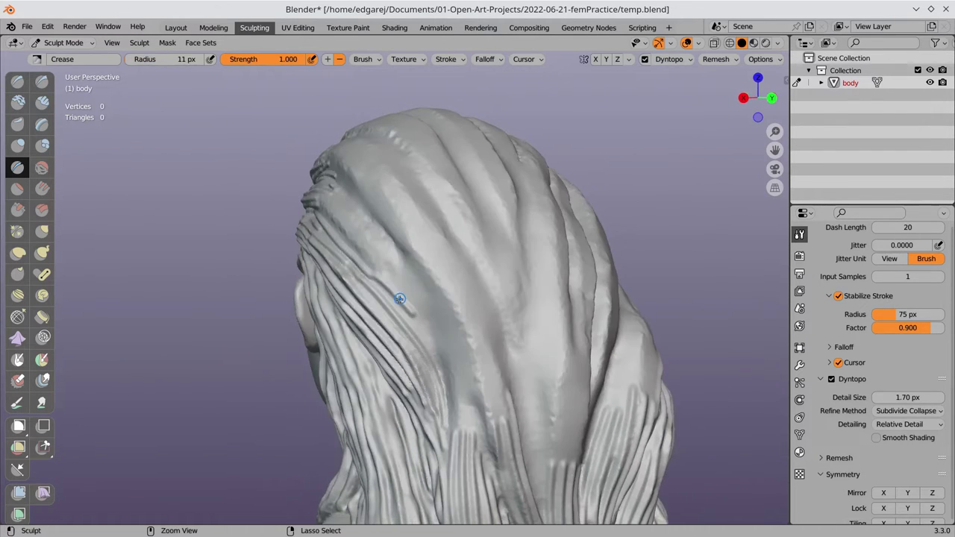
left_click_drag(400, 298, 384, 302)
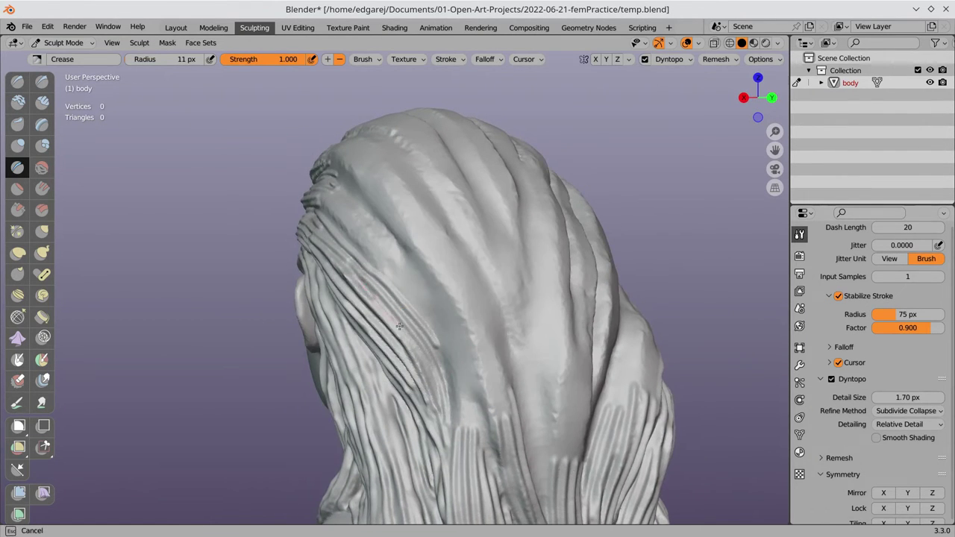
mouse_move(395, 288)
middle_mouse_down()
mouse_move(431, 256)
mouse_move(420, 266)
mouse_move(406, 224)
middle_mouse_up()
middle_click_drag(441, 255, 500, 375)
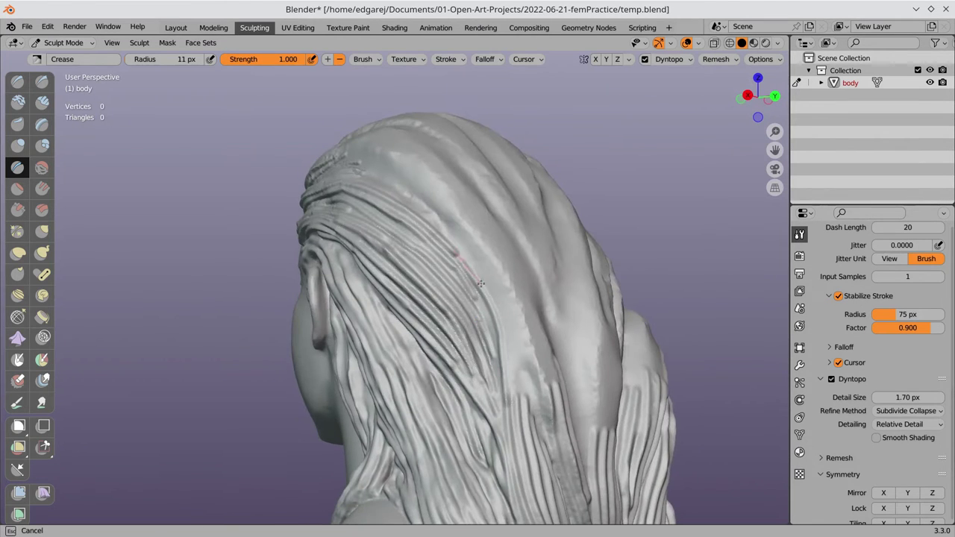
middle_click_drag(481, 282, 438, 256)
scroll(858, 335, "up", 6)
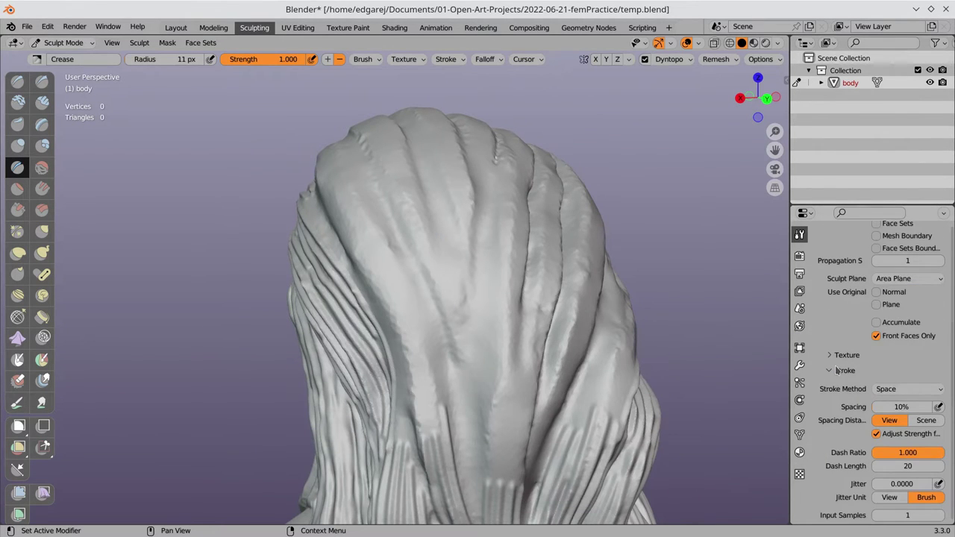
mouse_move(477, 314)
middle_mouse_down()
mouse_move(569, 386)
mouse_move(556, 365)
middle_mouse_up()
mouse_move(499, 345)
middle_mouse_down()
mouse_move(507, 279)
mouse_move(415, 299)
middle_mouse_up()
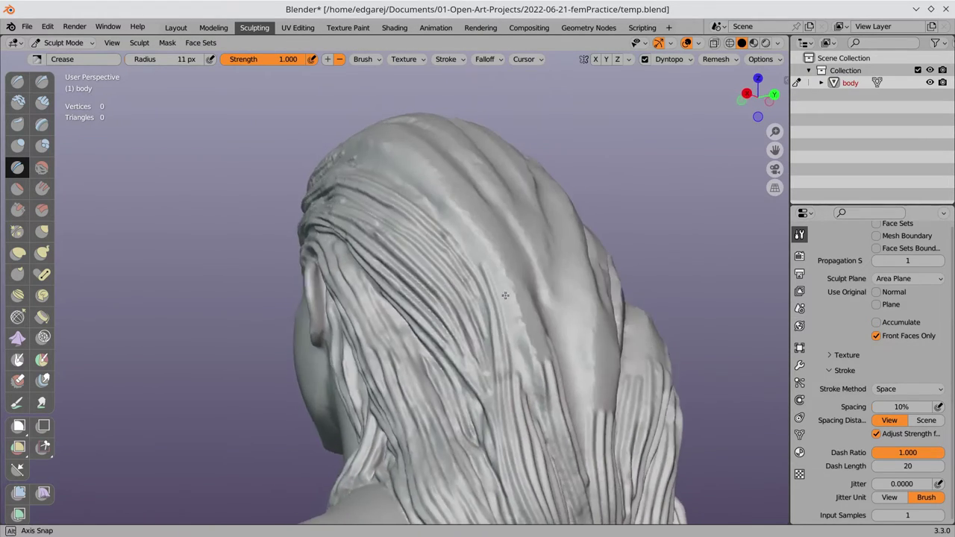
scroll(415, 298, "down", 2)
Save, then paint a pale skin tone across the forehead and face with the Paint brush.
scroll(415, 298, "down", 5)
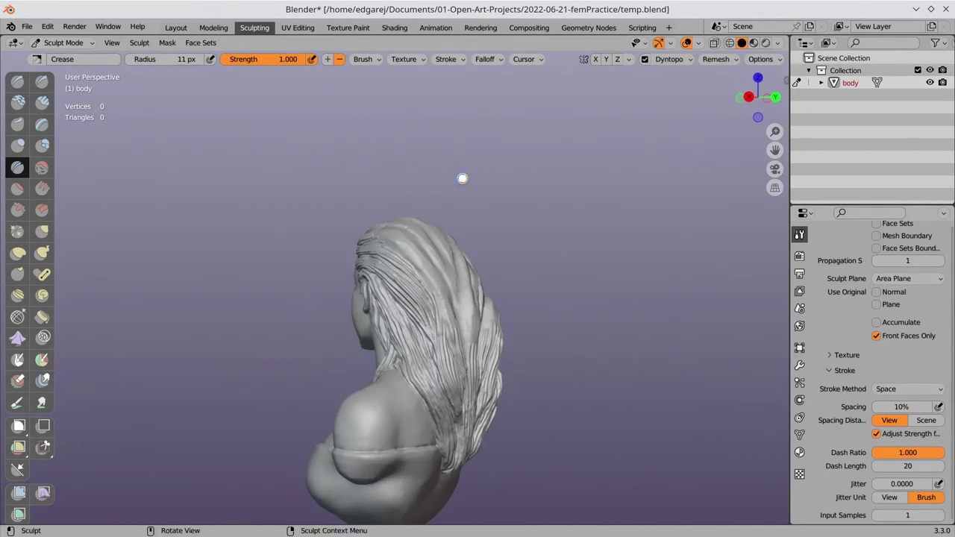
key("ctrl+s")
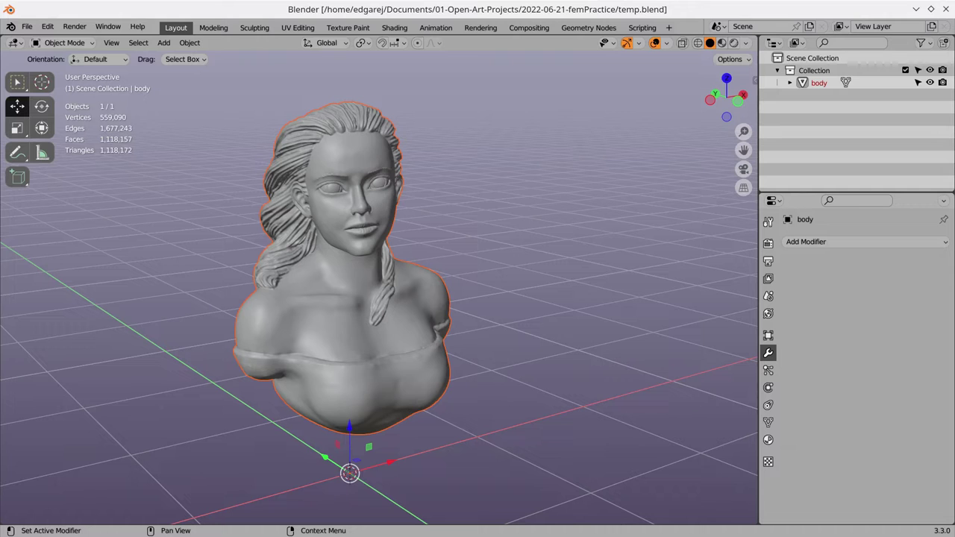
left_click(255, 27)
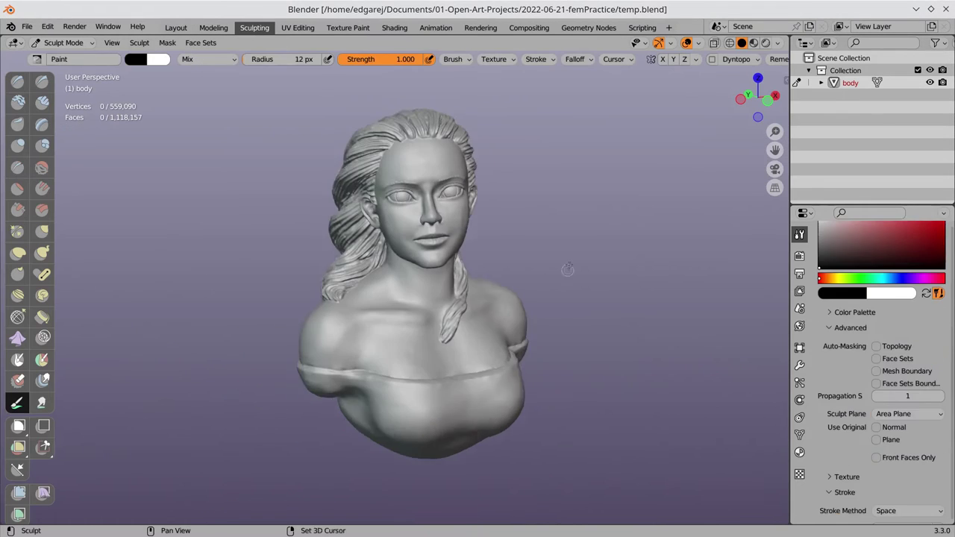
left_click(408, 221)
middle_click_drag(408, 221, 420, 225)
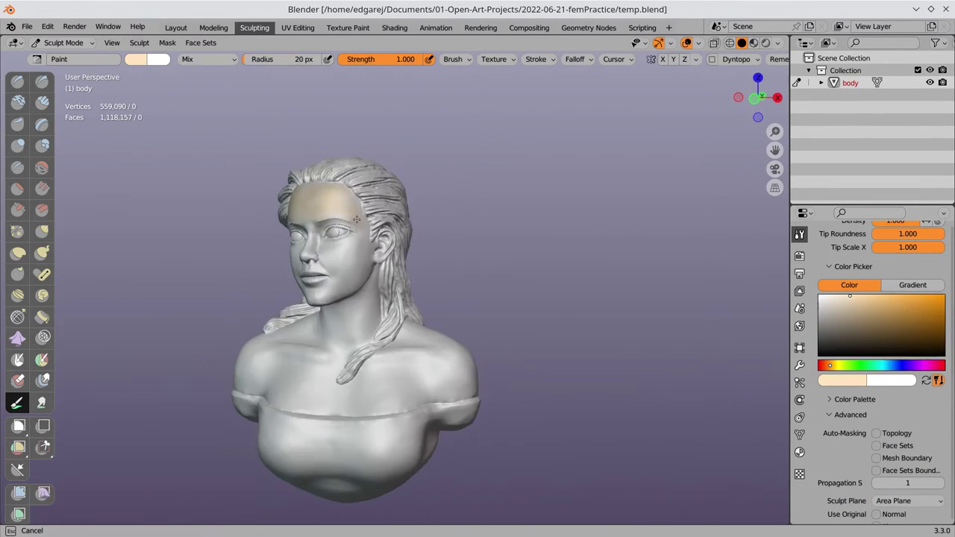
scroll(420, 225, "up", 6)
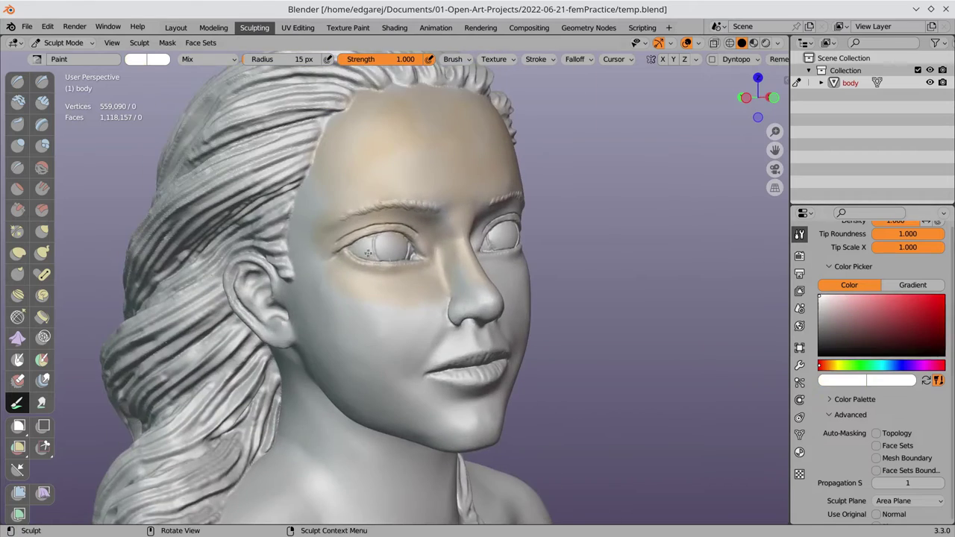
mouse_move(420, 225)
middle_mouse_down()
mouse_move(391, 277)
mouse_move(512, 292)
mouse_move(429, 229)
mouse_move(303, 281)
mouse_move(417, 247)
mouse_move(393, 281)
mouse_move(437, 382)
mouse_move(305, 393)
mouse_move(361, 410)
mouse_move(391, 351)
mouse_move(454, 323)
mouse_move(409, 314)
middle_mouse_up()
Enlarge the brush and toggle Flat lighting to check skin paint coverage.
key("f")
left_click(327, 302)
left_click(777, 43)
left_click(810, 102)
left_click(724, 102)
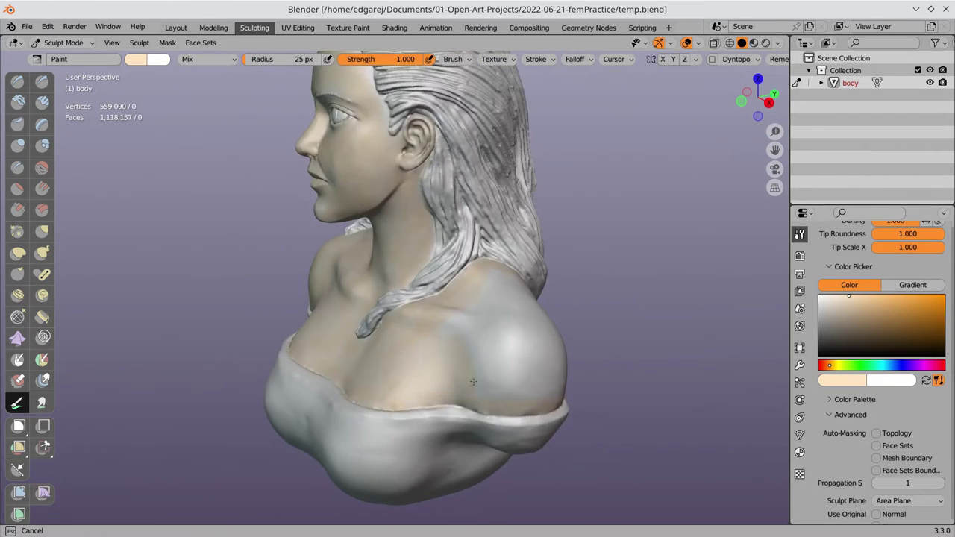
left_click(777, 42)
Set the viewport lighting back to Studio.
left_click(810, 102)
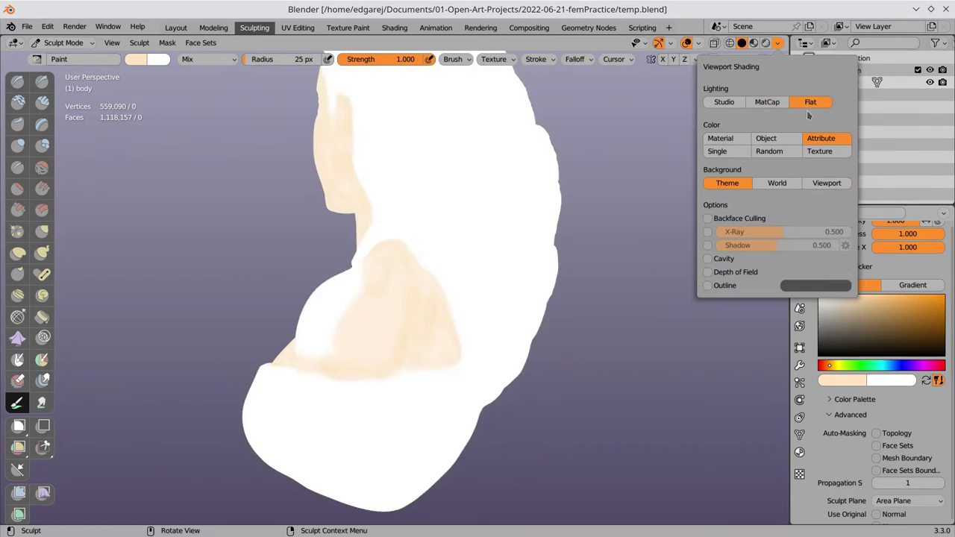
left_click(707, 259)
left_click(820, 259)
left_click(707, 259)
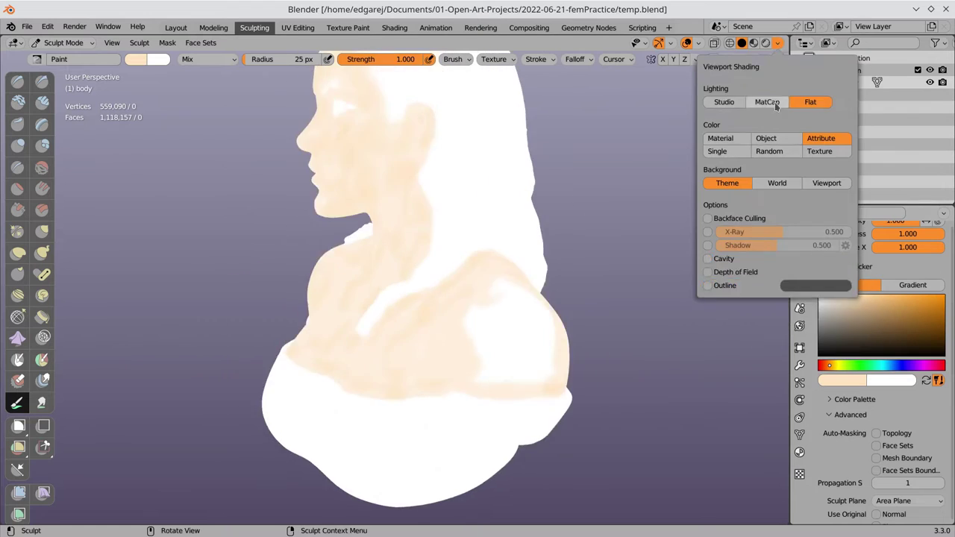
left_click(723, 101)
mouse_move(567, 313)
middle_mouse_down()
mouse_move(632, 312)
mouse_move(567, 313)
mouse_move(523, 269)
middle_mouse_up()
Paint a yellow band across the chest and neckline.
left_click(932, 297)
left_click_drag(388, 371, 420, 366)
middle_click_drag(419, 367, 462, 328)
left_click_drag(328, 388, 522, 373)
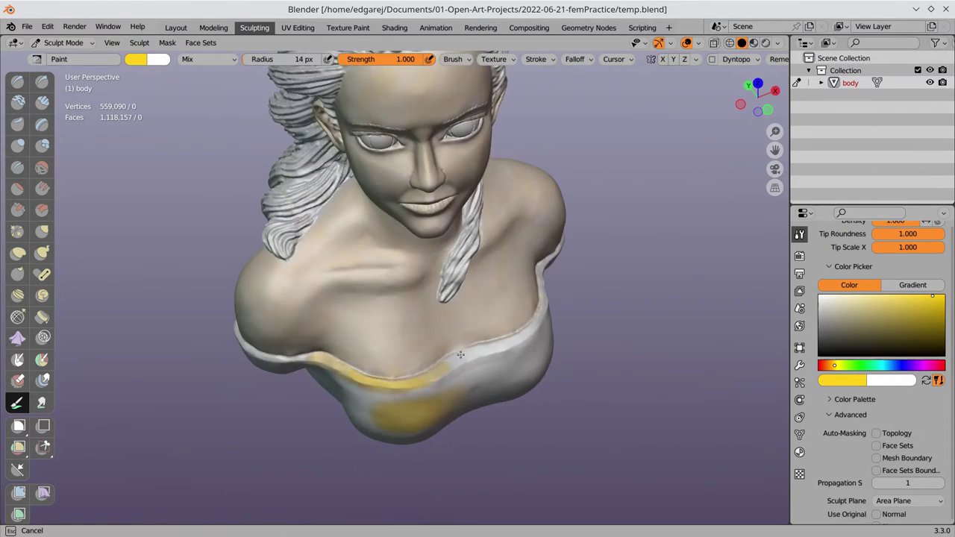
mouse_move(522, 358)
middle_mouse_down()
mouse_move(546, 339)
mouse_move(507, 328)
middle_mouse_up()
left_click_drag(328, 336, 494, 334)
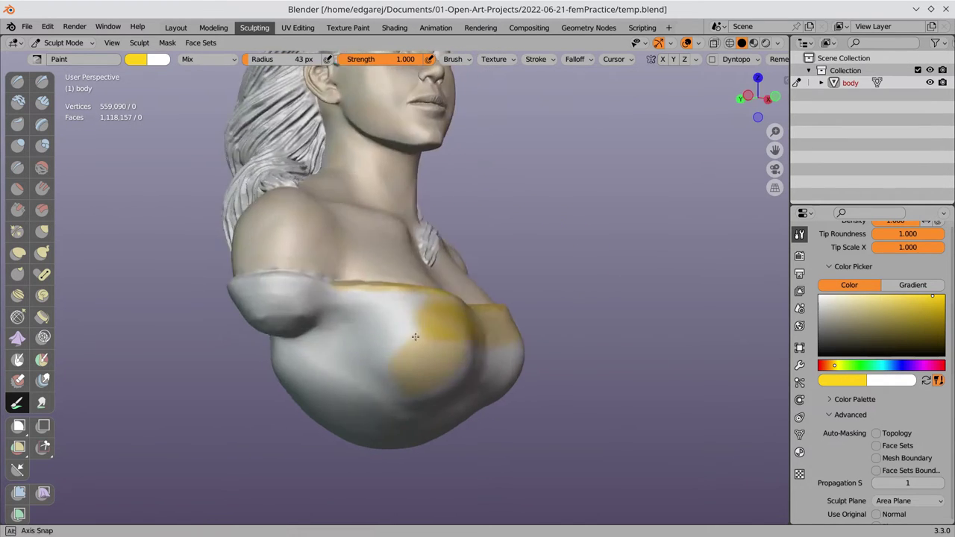
Paint the back of the top yellow with a smaller brush, then orbit back to the front.
mouse_move(469, 343)
middle_mouse_down()
mouse_move(394, 267)
mouse_move(418, 313)
mouse_move(447, 321)
middle_mouse_up()
key("f")
left_click_drag(433, 321, 522, 298)
middle_click_drag(522, 299, 478, 328)
left_click_drag(373, 313, 485, 299)
mouse_move(484, 299)
middle_mouse_down()
mouse_move(414, 423)
mouse_move(378, 333)
middle_mouse_up()
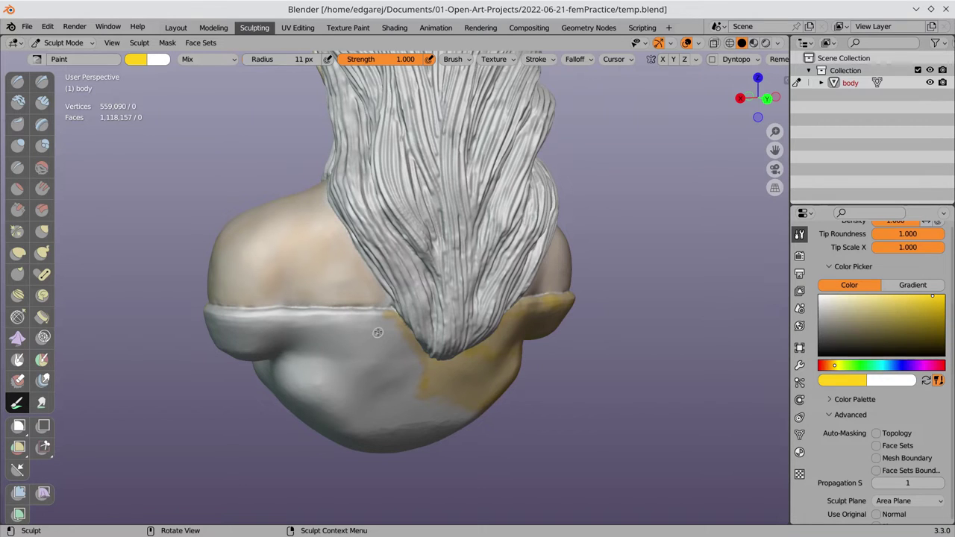
middle_click_drag(326, 368, 419, 346)
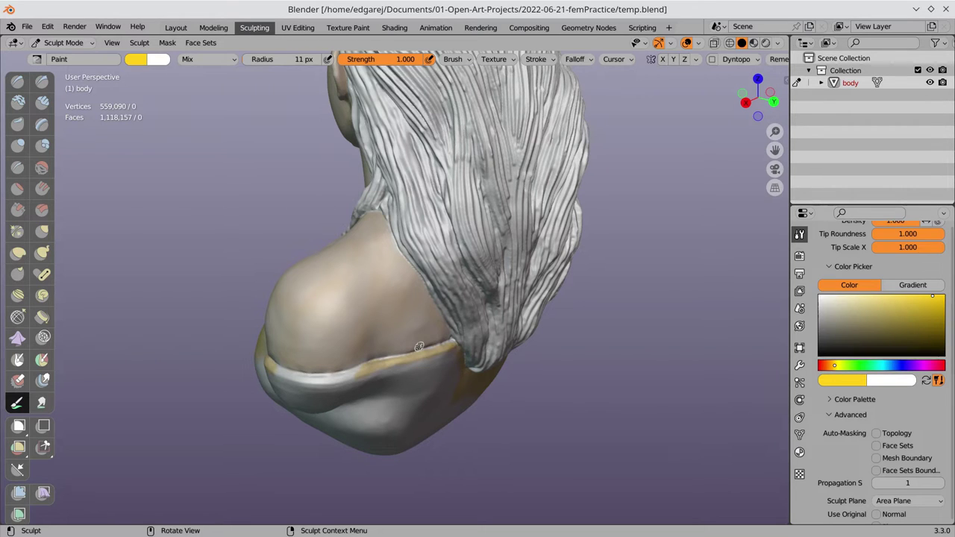
middle_click_drag(420, 347, 366, 395)
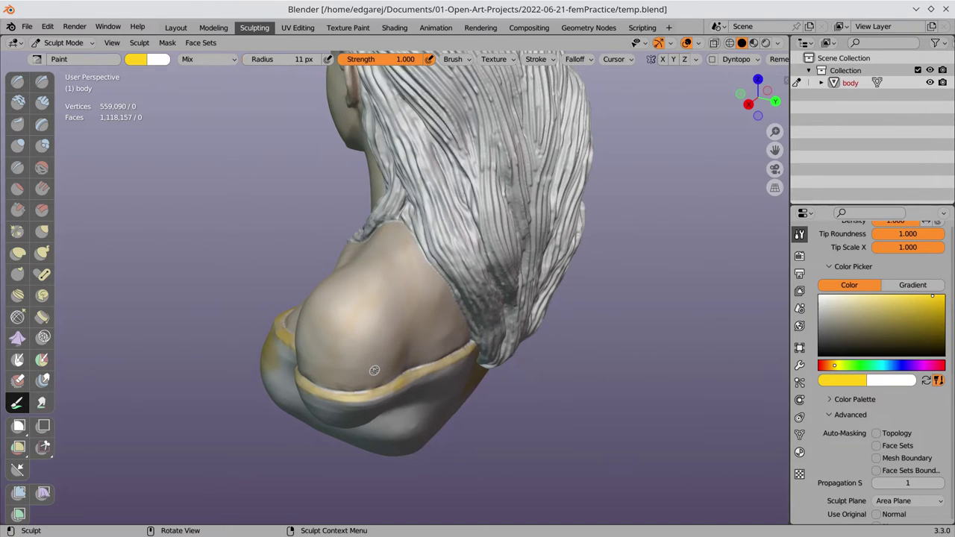
mouse_move(374, 370)
middle_mouse_down()
mouse_move(411, 352)
mouse_move(362, 268)
mouse_move(388, 314)
middle_mouse_up()
Paint the lips crimson red, then switch the paint colour to dark blue.
left_click(918, 311)
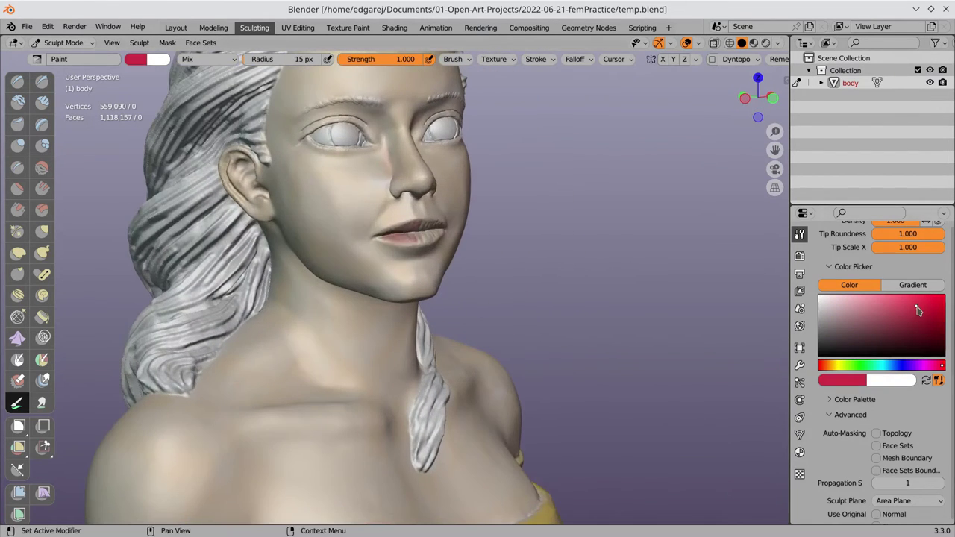
left_click_drag(382, 236, 430, 230)
middle_click_drag(448, 283, 488, 274)
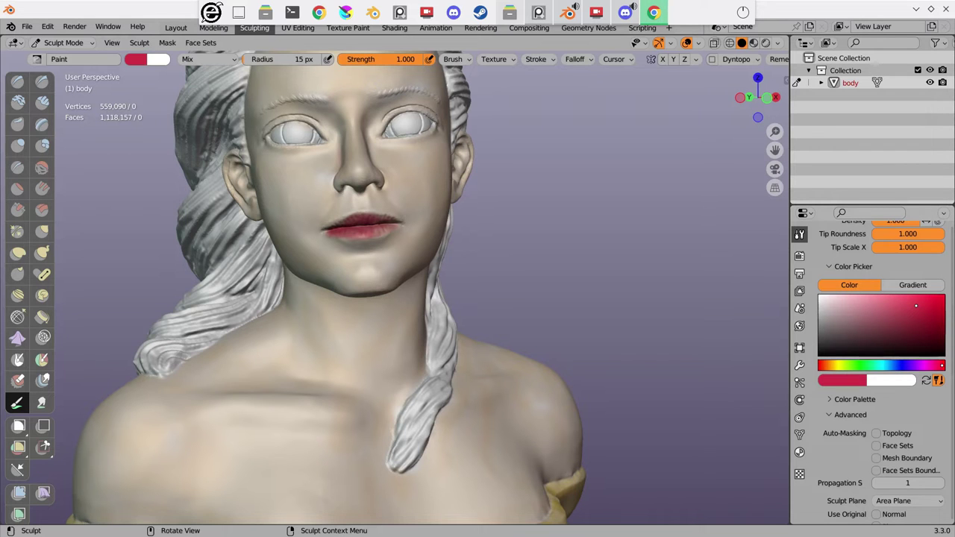
middle_click_drag(484, 281, 522, 298)
Paint both pupils solid near-black.
left_click(901, 364)
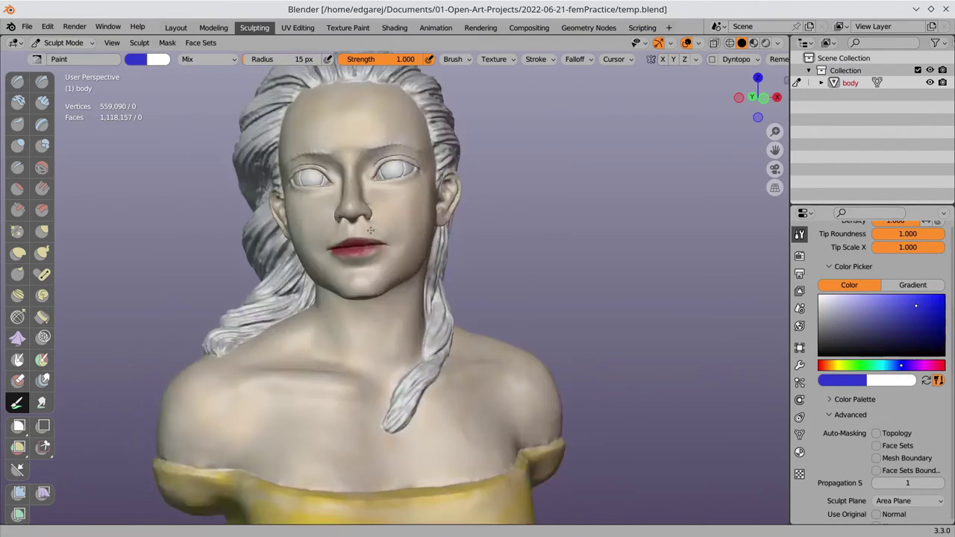
left_click(890, 353)
left_click_drag(313, 261, 324, 263)
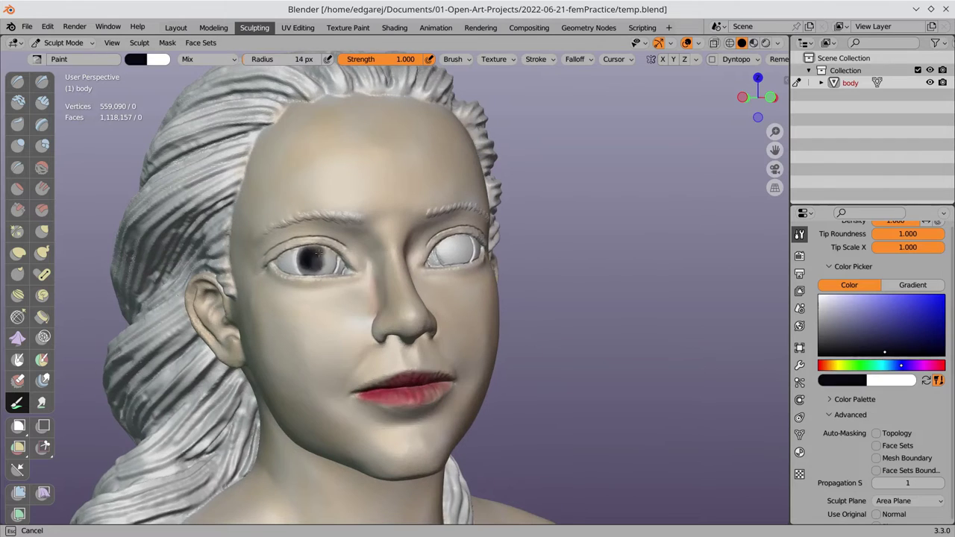
middle_click_drag(324, 263, 428, 246)
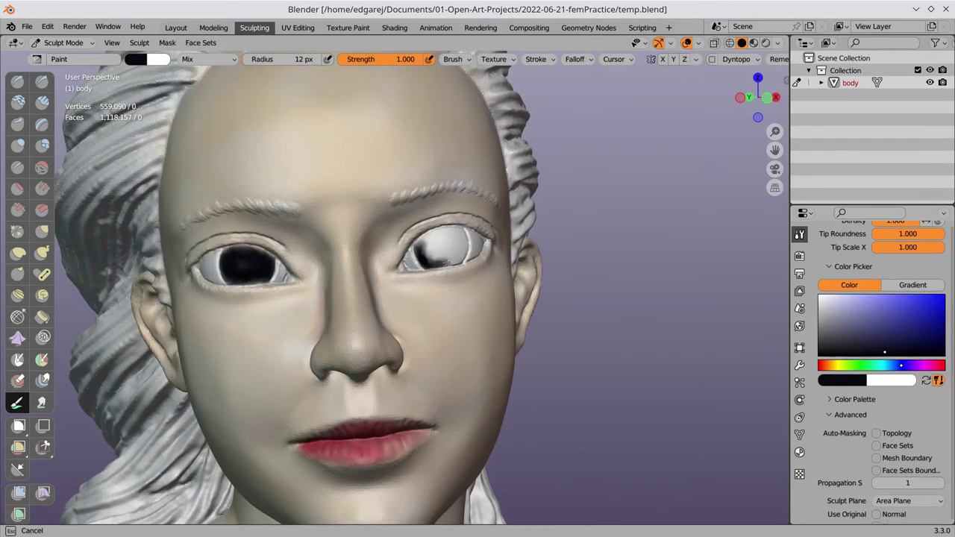
left_click_drag(445, 261, 432, 239)
middle_click_drag(432, 238, 421, 246)
left_click_drag(417, 243, 421, 246)
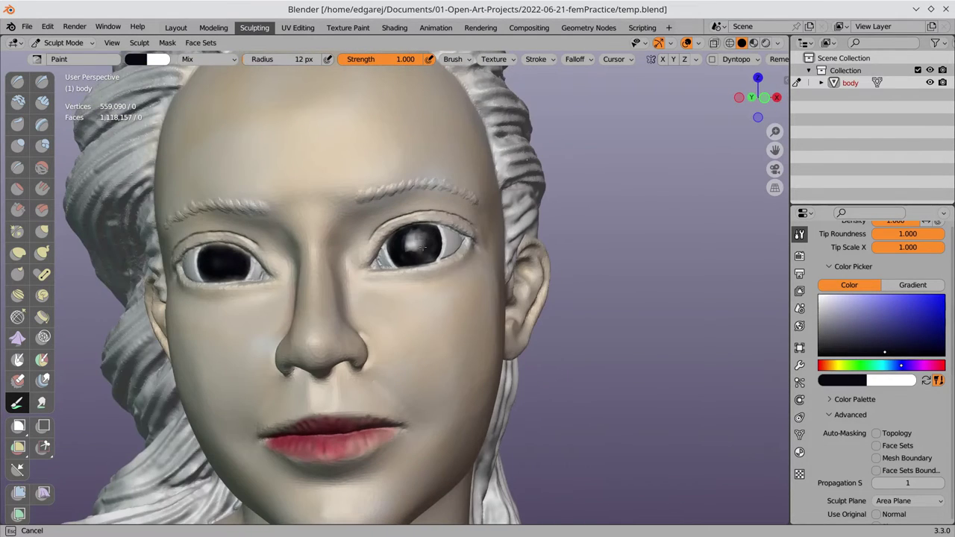
Darken the left eyebrow and briefly preview the paint with Flat lighting.
middle_click_drag(406, 252, 448, 249)
left_click_drag(258, 226, 305, 215)
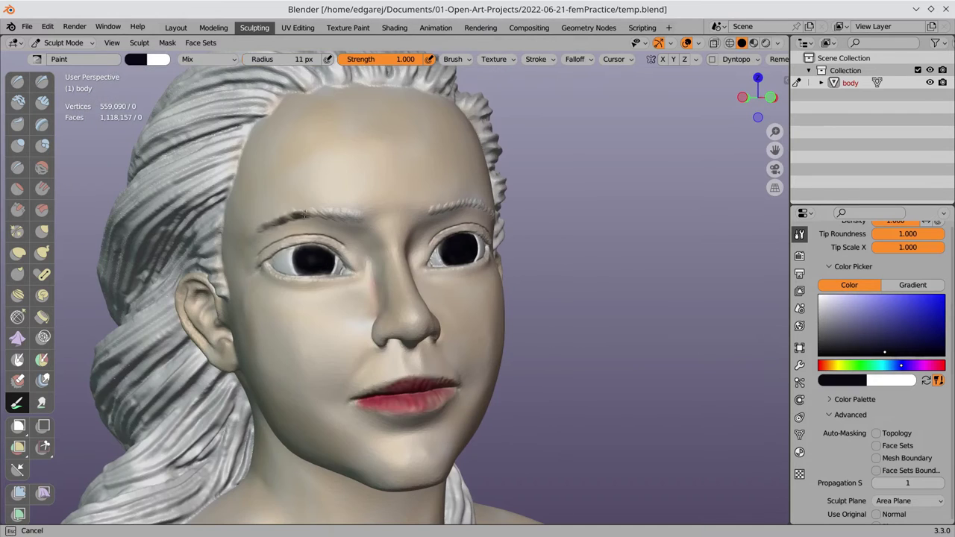
left_click(776, 42)
left_click(810, 100)
left_click(725, 100)
Enlarge the brush and paint dark streaks into the hair at the temple, behind the ear and beside the neck.
mouse_move(447, 298)
middle_mouse_down()
mouse_move(402, 299)
mouse_move(373, 283)
middle_mouse_up()
left_click_drag(313, 213, 373, 201)
middle_click_drag(375, 199, 418, 223)
mouse_move(388, 187)
left_mouse_down()
mouse_move(410, 217)
mouse_move(403, 268)
left_mouse_up()
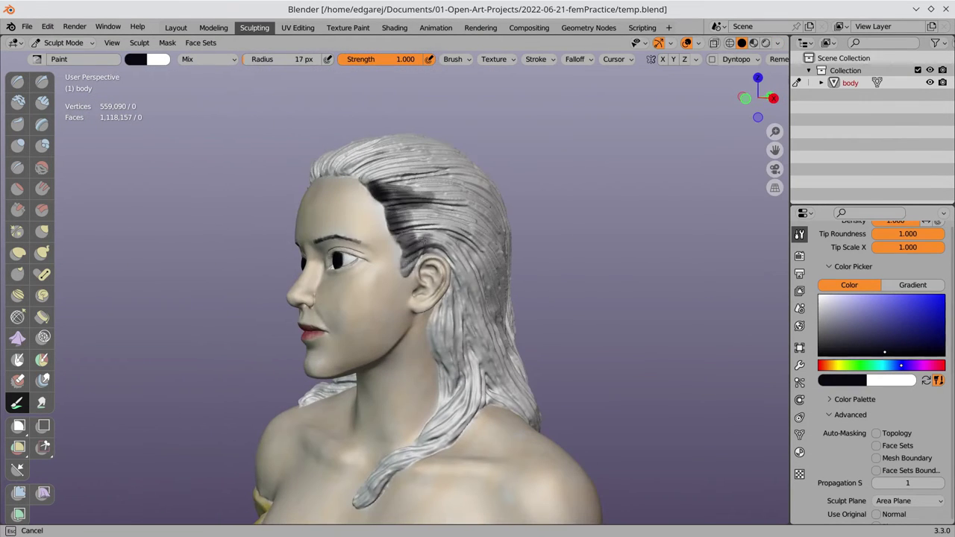
mouse_move(403, 269)
middle_mouse_down()
mouse_move(361, 245)
mouse_move(406, 264)
middle_mouse_up()
mouse_move(407, 265)
left_mouse_down()
mouse_move(440, 358)
mouse_move(459, 362)
left_mouse_up()
mouse_move(459, 362)
middle_mouse_down()
mouse_move(450, 304)
mouse_move(467, 291)
middle_mouse_up()
left_click_drag(466, 290, 519, 380)
middle_click_drag(519, 380, 596, 363)
Pick a dark olive paint colour, then sample black from the pupil with S.
left_click(842, 365)
left_click(884, 344)
left_click(848, 364)
left_click(883, 333)
mouse_move(522, 262)
middle_mouse_down()
mouse_move(535, 196)
mouse_move(403, 200)
middle_mouse_up()
scroll(535, 209, "up", 3)
key("s")
scroll(535, 196, "down", 3)
Inspect the painted hair from behind and in Flat lighting, restore Studio lighting, and save.
middle_click_drag(448, 378, 405, 378)
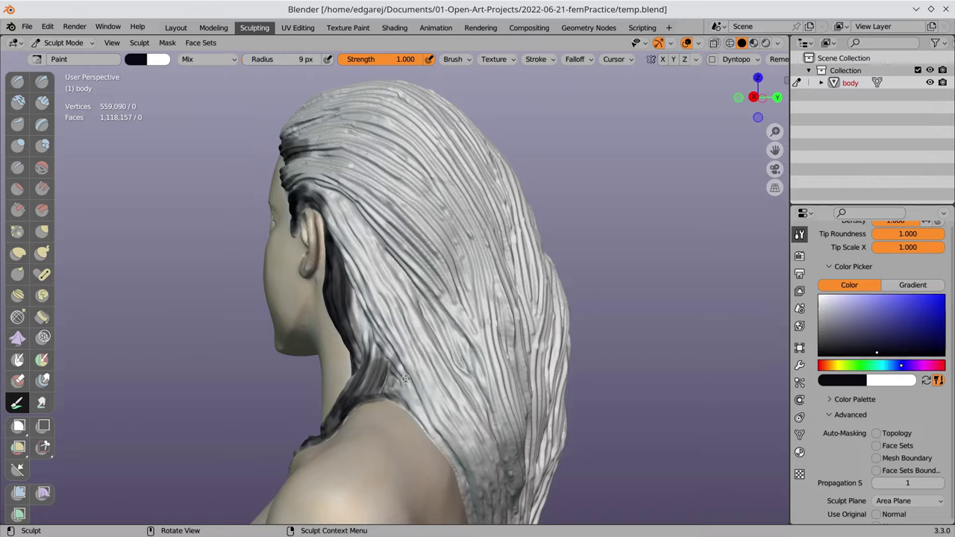
mouse_move(405, 378)
middle_mouse_down()
mouse_move(418, 328)
mouse_move(358, 327)
middle_mouse_up()
left_click(777, 42)
left_click(810, 100)
left_click(725, 100)
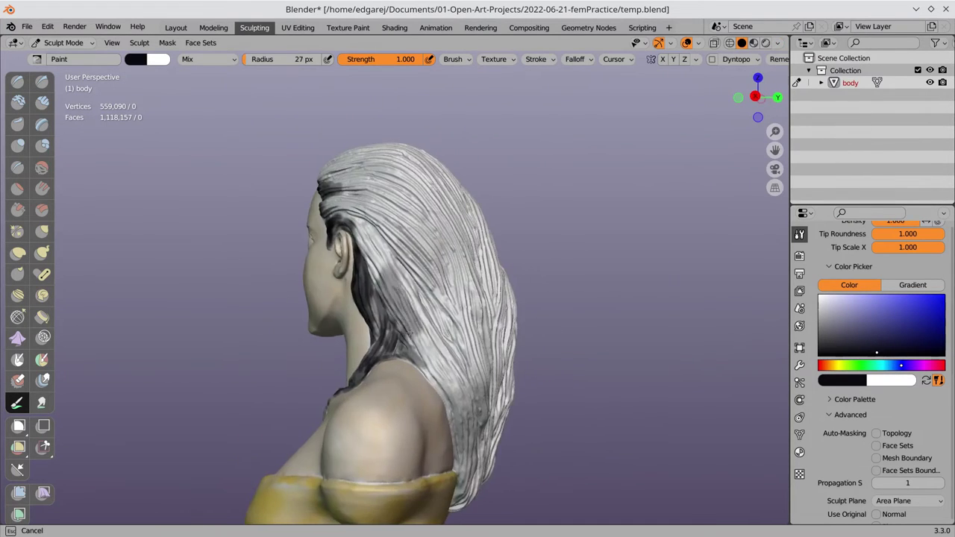
mouse_move(376, 370)
middle_mouse_down()
mouse_move(403, 286)
mouse_move(349, 308)
mouse_move(388, 313)
mouse_move(388, 346)
mouse_move(260, 409)
mouse_move(321, 373)
mouse_move(396, 368)
mouse_move(335, 333)
mouse_move(324, 379)
mouse_move(466, 315)
mouse_move(449, 186)
mouse_move(388, 374)
mouse_move(358, 307)
middle_mouse_up()
key("ctrl+s")
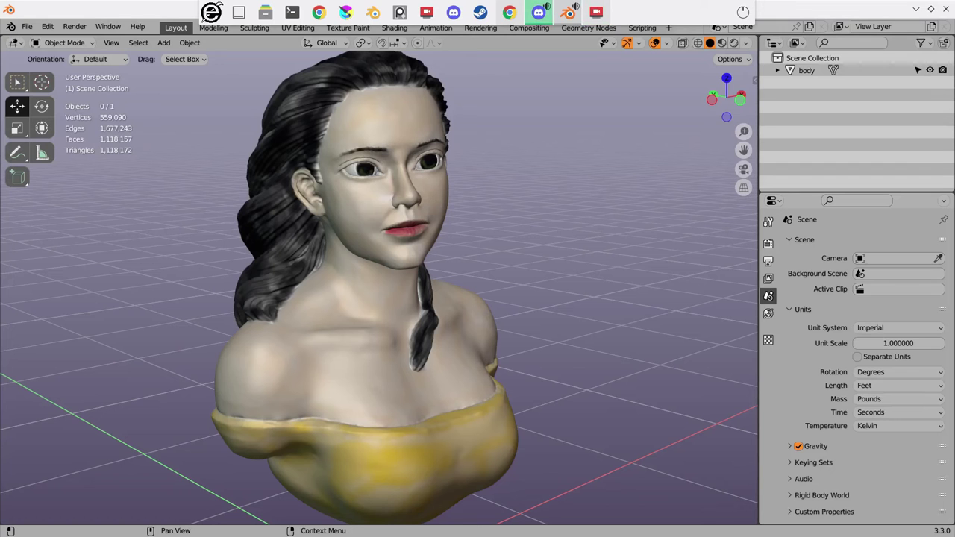
Launch the PureRef reference viewer and switch to the Sculpting workspace's mode menu.
left_click(400, 12)
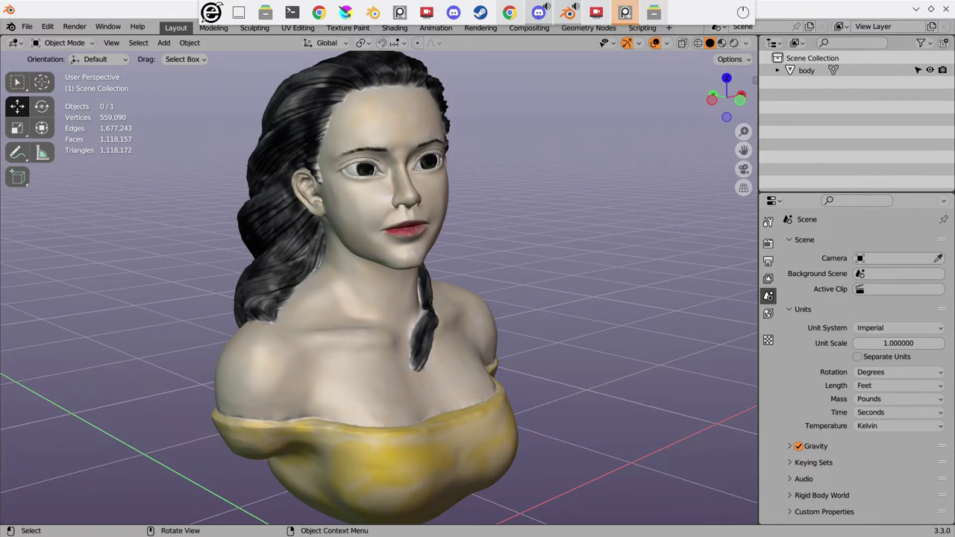
left_click(254, 28)
left_click(64, 42)
Enter Sculpt Mode and sample the light skin tone as paint colour.
left_click(65, 90)
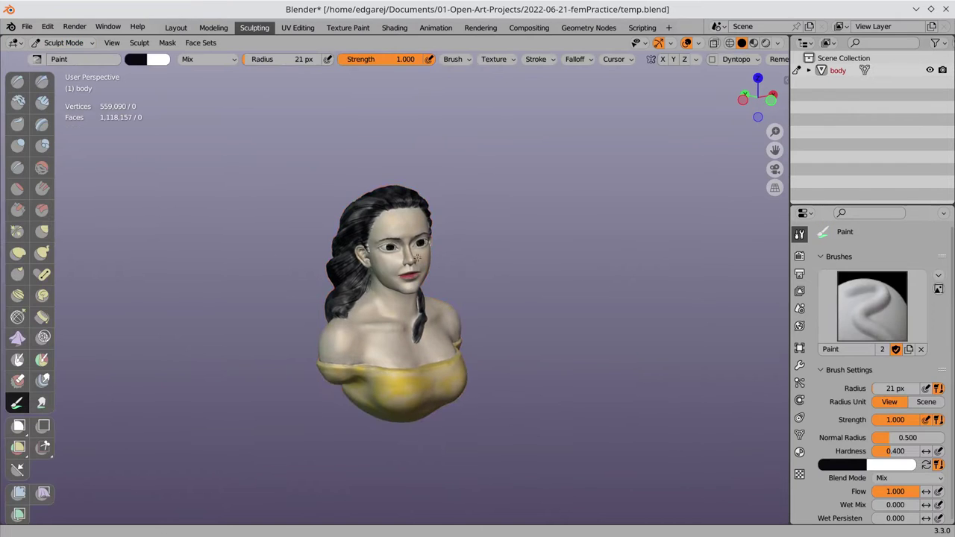
scroll(417, 258, "up", 5)
key("s")
scroll(880, 373, "down", 5)
mouse_move(448, 298)
middle_mouse_down()
mouse_move(405, 208)
mouse_move(403, 127)
middle_mouse_up()
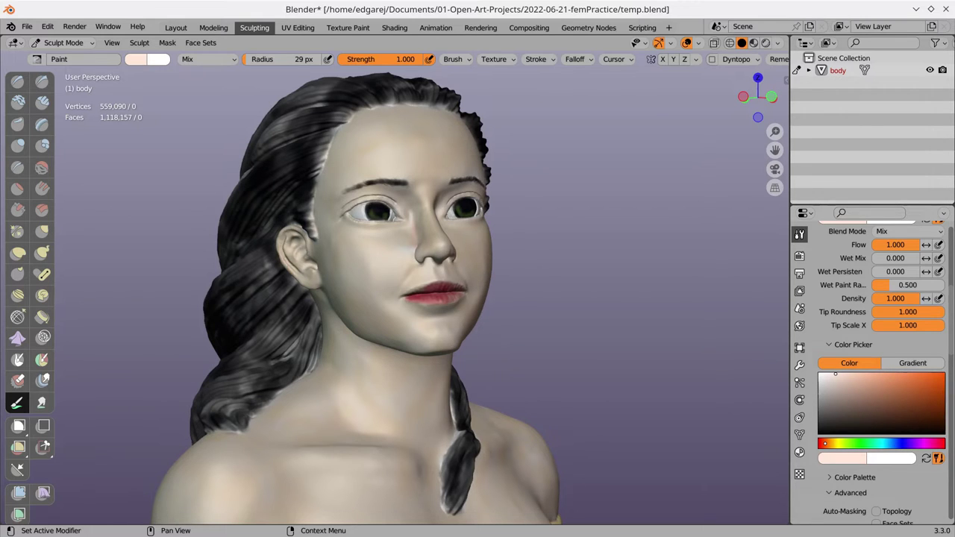
middle_click_drag(403, 127, 403, 186)
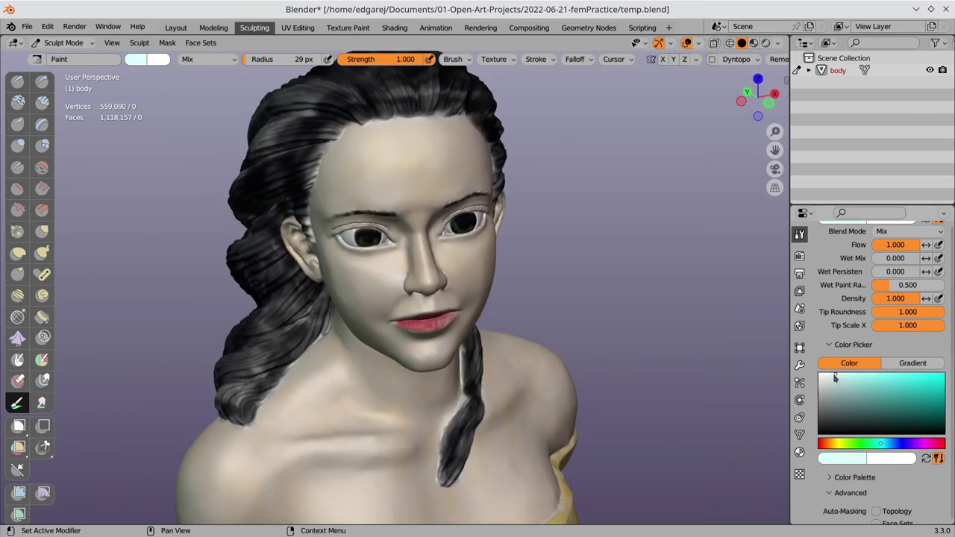
Paint the lips and cheeks, sampling dark lip red, cream skin and pink lip colours.
key("s")
mouse_move(391, 223)
middle_mouse_down()
mouse_move(391, 296)
mouse_move(319, 224)
mouse_move(378, 473)
mouse_move(402, 211)
middle_mouse_up()
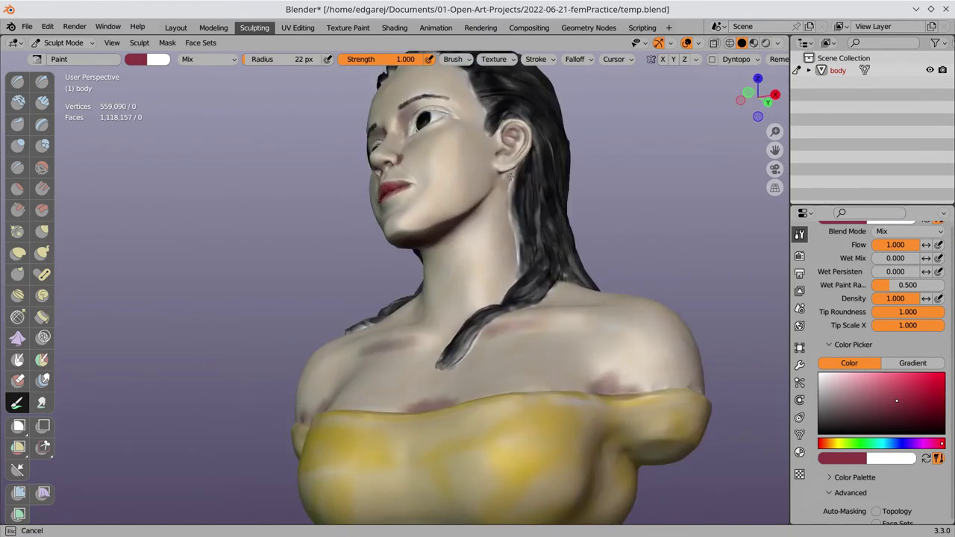
mouse_move(510, 175)
middle_mouse_down()
mouse_move(685, 411)
mouse_move(450, 248)
mouse_move(447, 267)
mouse_move(467, 247)
mouse_move(447, 283)
middle_mouse_up()
key("s")
scroll(451, 248, "up", 3)
key("s")
scroll(458, 257, "down", 3)
Sample dark red, then teal, and set the brush blend mode to Soft Light.
key("s")
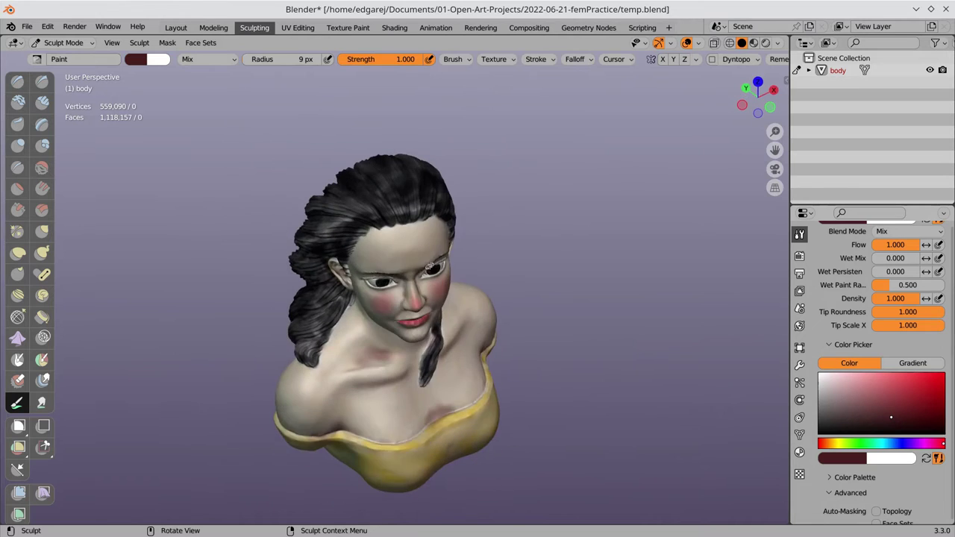
key("s")
left_click(209, 59)
left_click(216, 224)
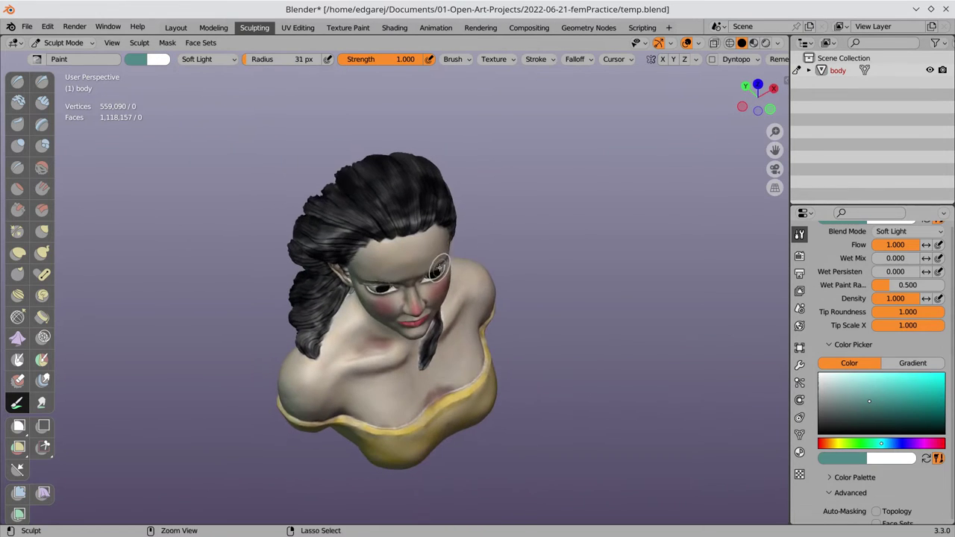
Try Hard Light and Lighten blending, then settle on Color Dodge.
left_click(209, 59)
left_click(216, 239)
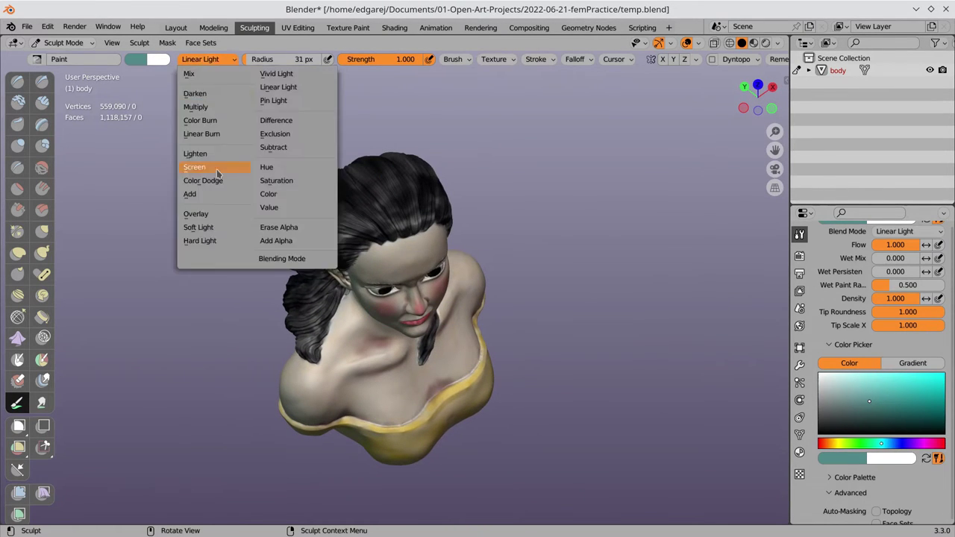
left_click(200, 151)
left_click(205, 59)
left_click(202, 182)
Shrink the brush radius and check the viewport shading options.
mouse_move(395, 272)
middle_mouse_down()
mouse_move(406, 265)
mouse_move(358, 317)
middle_mouse_up()
key("bracketleft")
key("bracketleft")
key("bracketleft")
key("f")
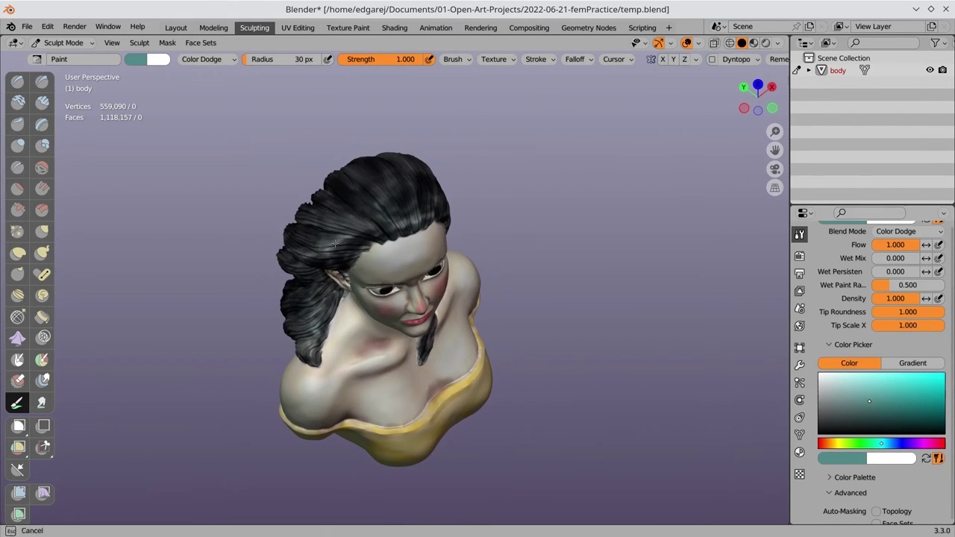
middle_click_drag(381, 187, 391, 246)
left_click(772, 42)
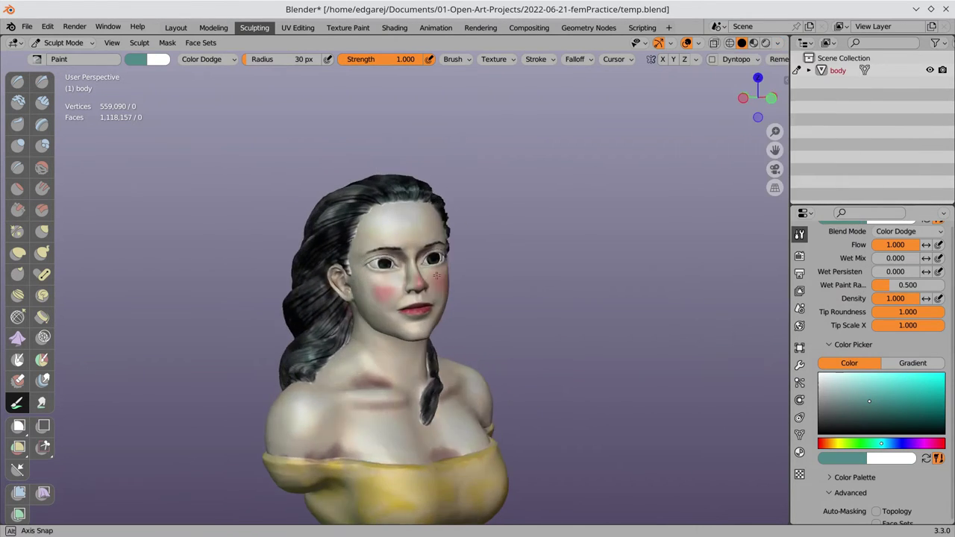
mouse_move(358, 276)
middle_mouse_down()
mouse_move(529, 277)
mouse_move(567, 298)
middle_mouse_up()
Paint magenta in Color blending over the side of the face, neck and back.
left_click(927, 446)
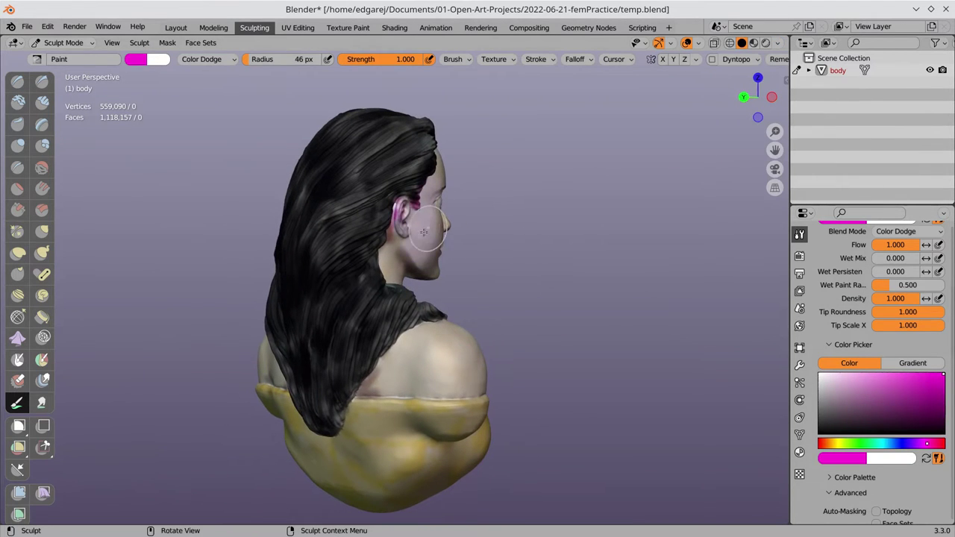
mouse_move(423, 232)
middle_mouse_down()
mouse_move(522, 239)
mouse_move(418, 239)
middle_mouse_up()
left_click(209, 59)
left_click(273, 192)
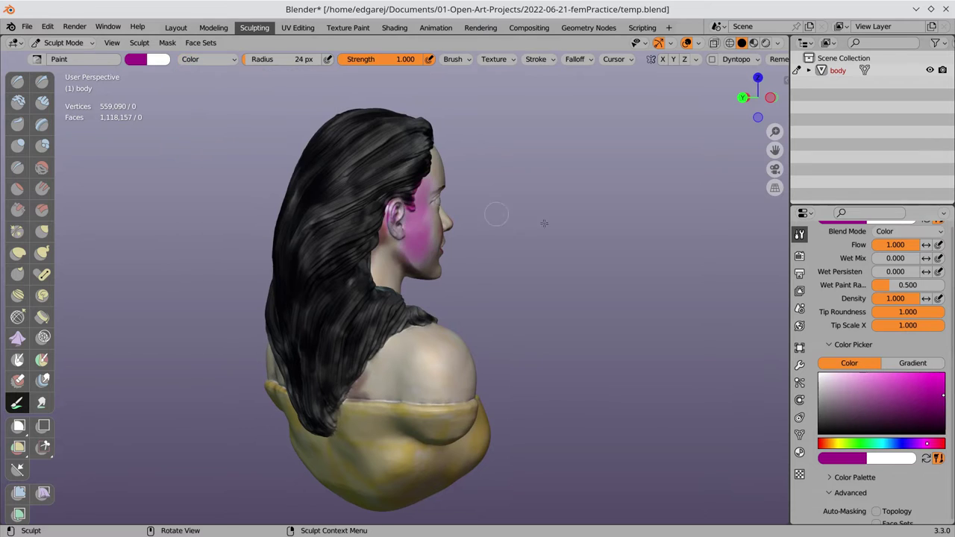
left_click_drag(389, 255, 396, 274)
left_click_drag(412, 370, 279, 387)
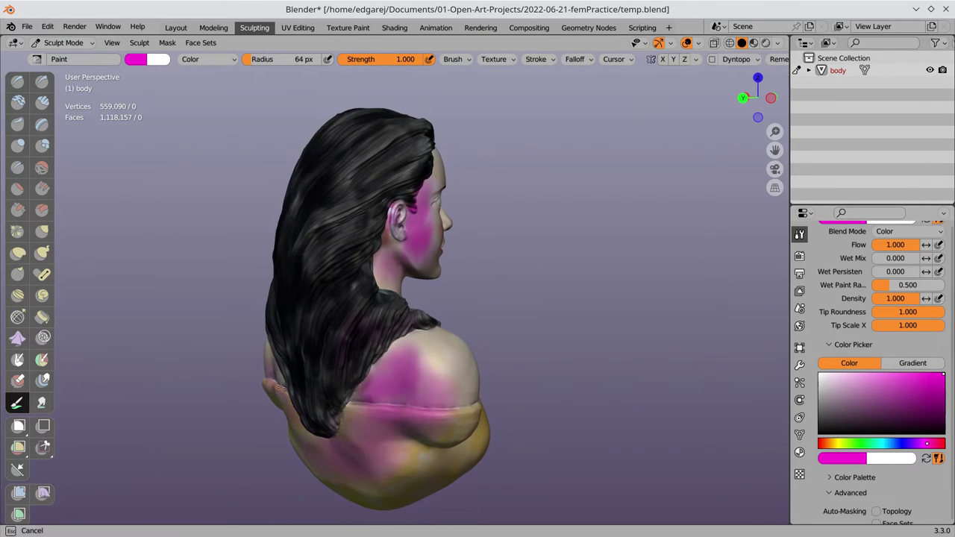
middle_click_drag(280, 379, 608, 295)
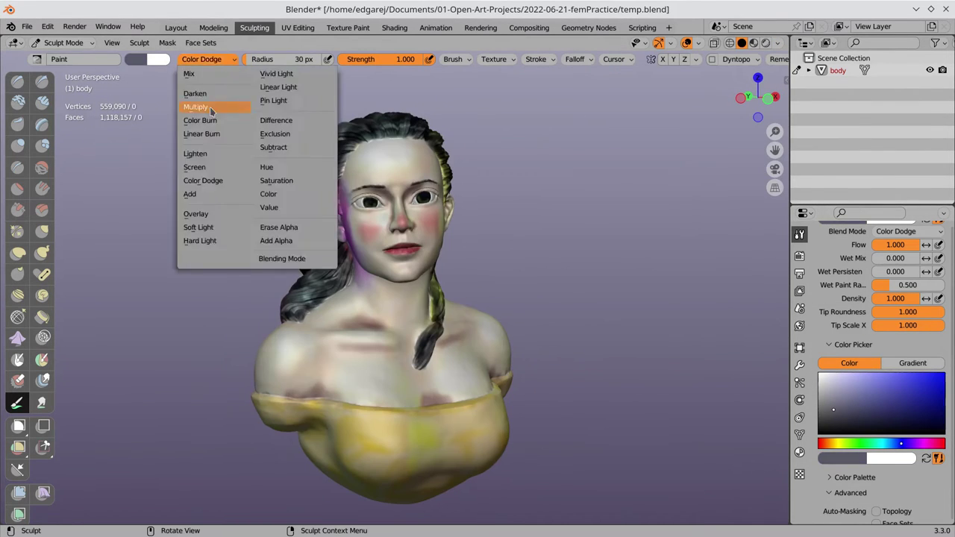
Set the brush blending to Multiply with a 24 px radius.
left_click(196, 106)
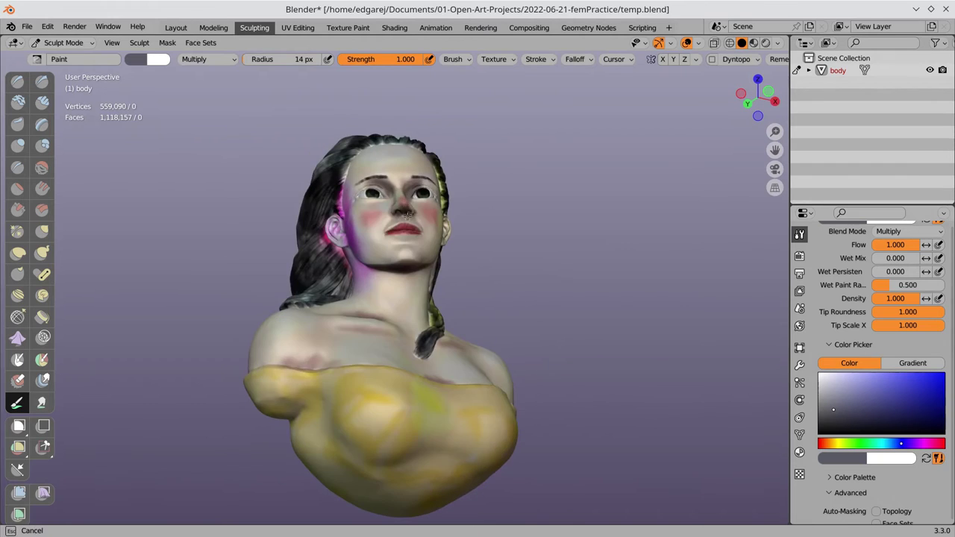
mouse_move(407, 215)
middle_mouse_down()
mouse_move(461, 293)
mouse_move(325, 413)
mouse_move(379, 342)
mouse_move(343, 224)
mouse_move(373, 370)
mouse_move(486, 282)
middle_mouse_up()
key("f")
left_click(332, 233)
Save the file and open the Viewport Shading options.
key("ctrl+s")
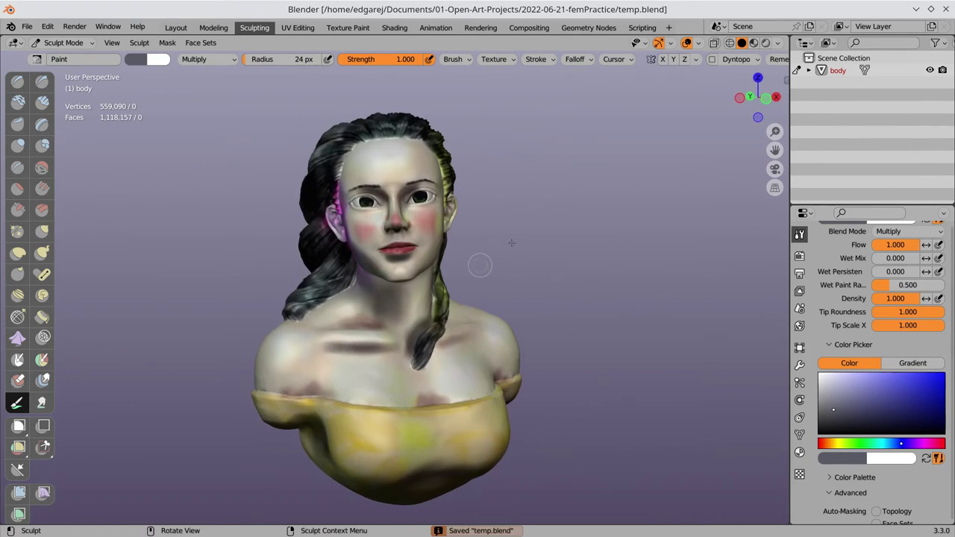
mouse_move(550, 261)
middle_mouse_down()
mouse_move(521, 266)
mouse_move(570, 281)
middle_mouse_up()
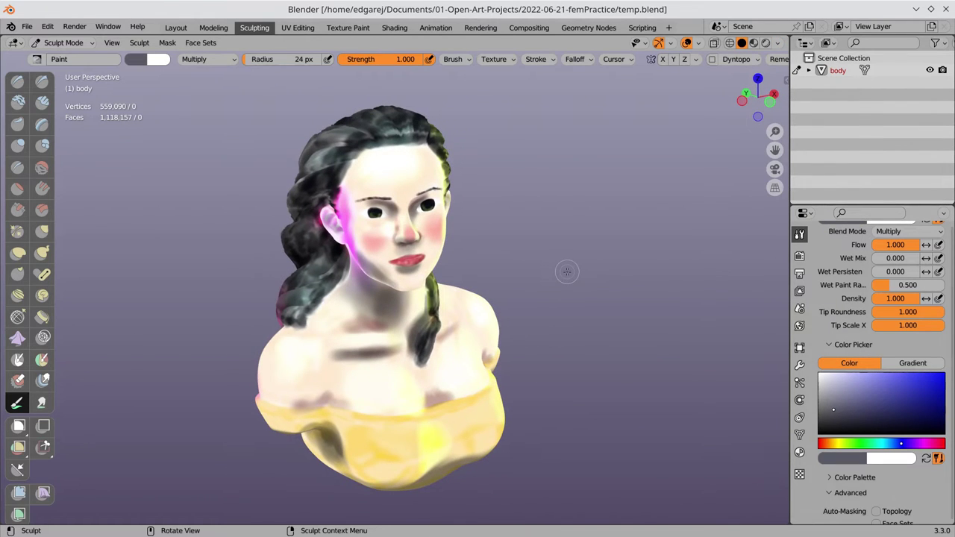
left_click(777, 42)
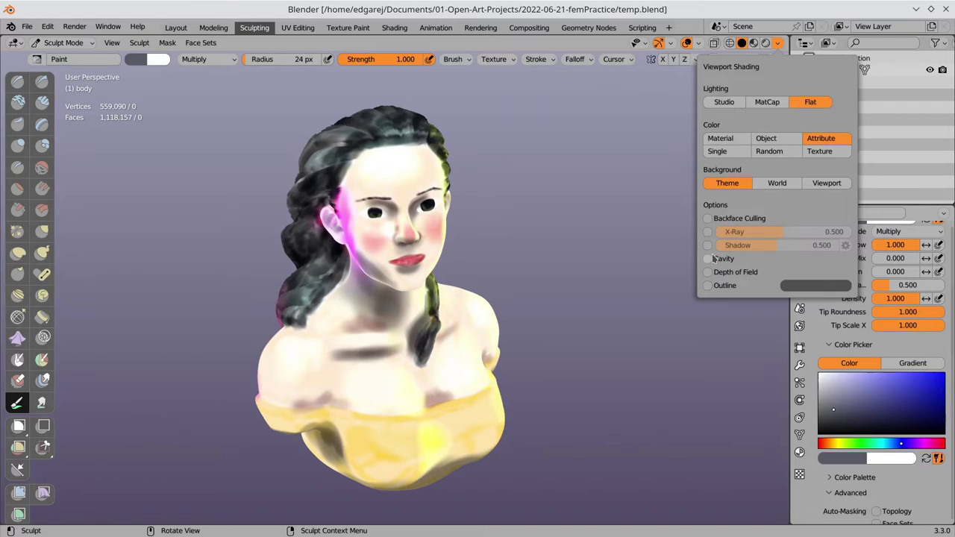
Return blending to Mix and paint a pale blue patch on the forehead.
left_click(209, 59)
left_click(192, 75)
key("s")
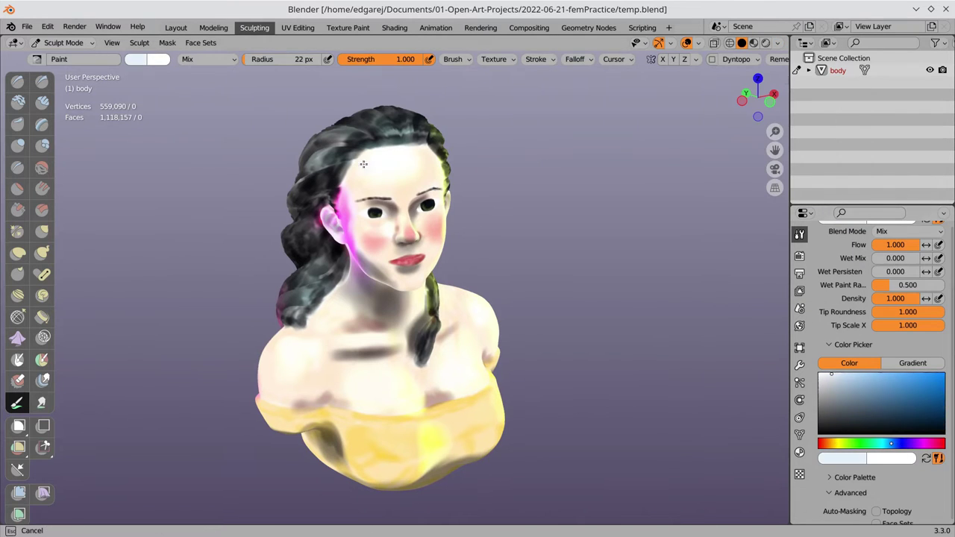
left_click_drag(363, 164, 384, 156)
key("s")
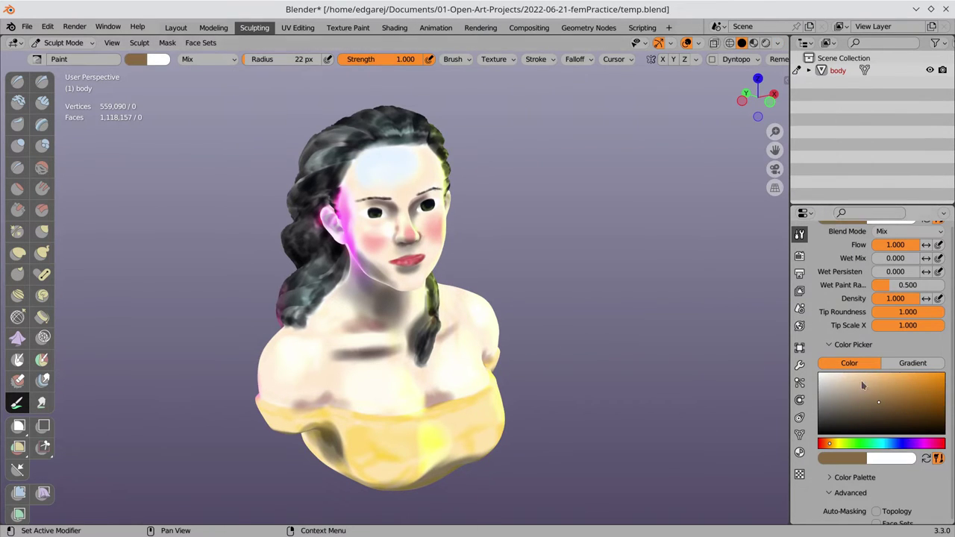
mouse_move(477, 186)
middle_mouse_down()
mouse_move(399, 173)
mouse_move(590, 330)
middle_mouse_up()
Sample lighter peach, orange-yellow, yellow, near-white and light pink colours while touching up the face.
key("s")
key("s")
key("s")
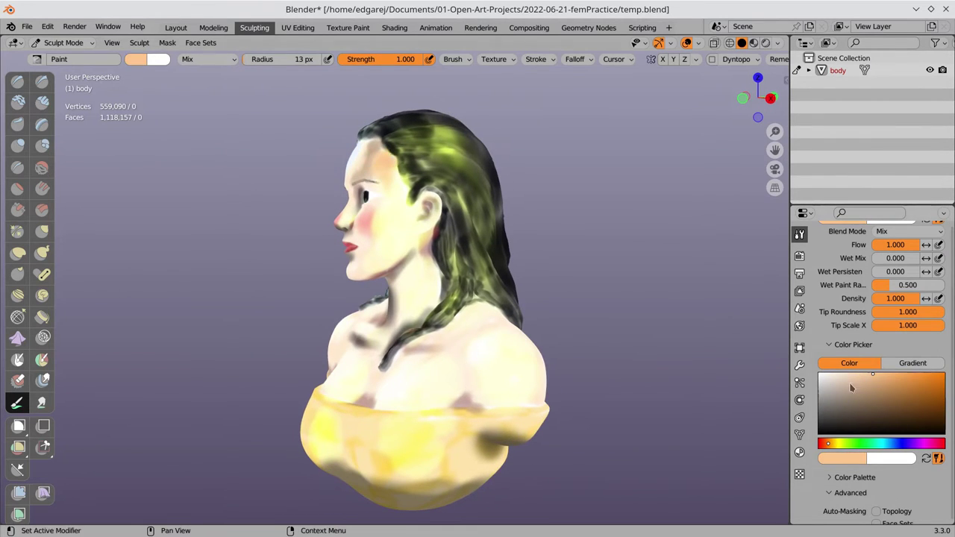
key("s")
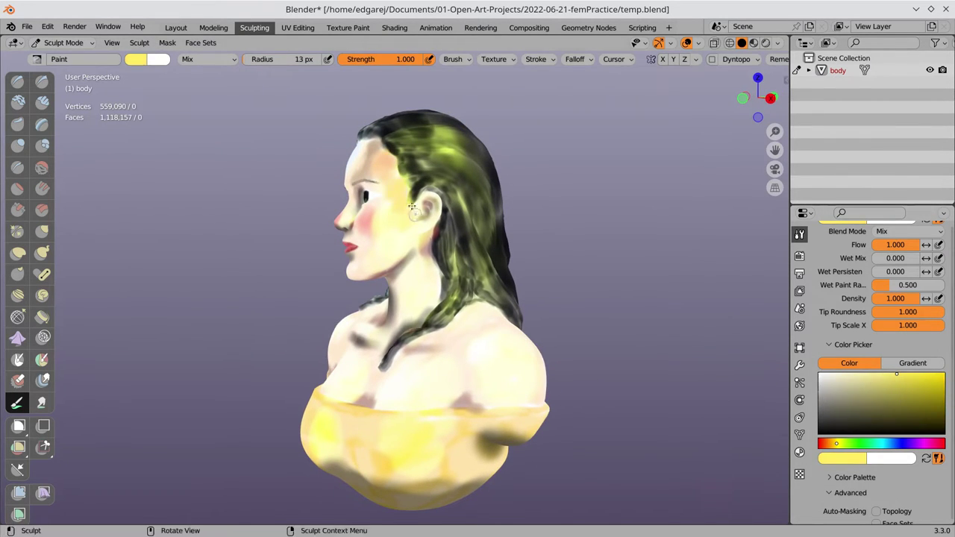
key("s")
mouse_move(386, 204)
middle_mouse_down()
mouse_move(424, 241)
mouse_move(477, 254)
middle_mouse_up()
key("s")
key("s")
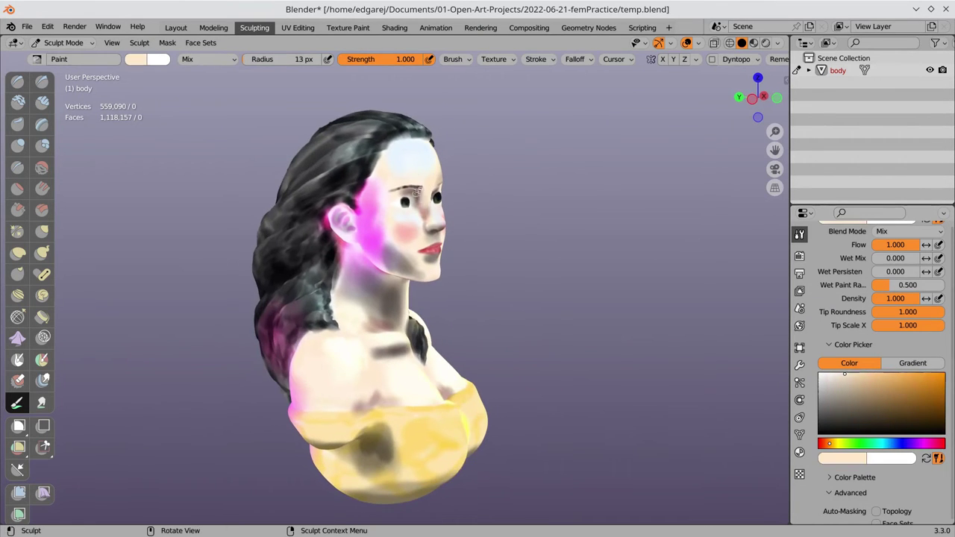
mouse_move(435, 179)
middle_mouse_down()
mouse_move(383, 182)
mouse_move(390, 196)
middle_mouse_up()
Sample lighter and beige skin tones from the face, then switch to the Smear brush.
key("s")
key("s")
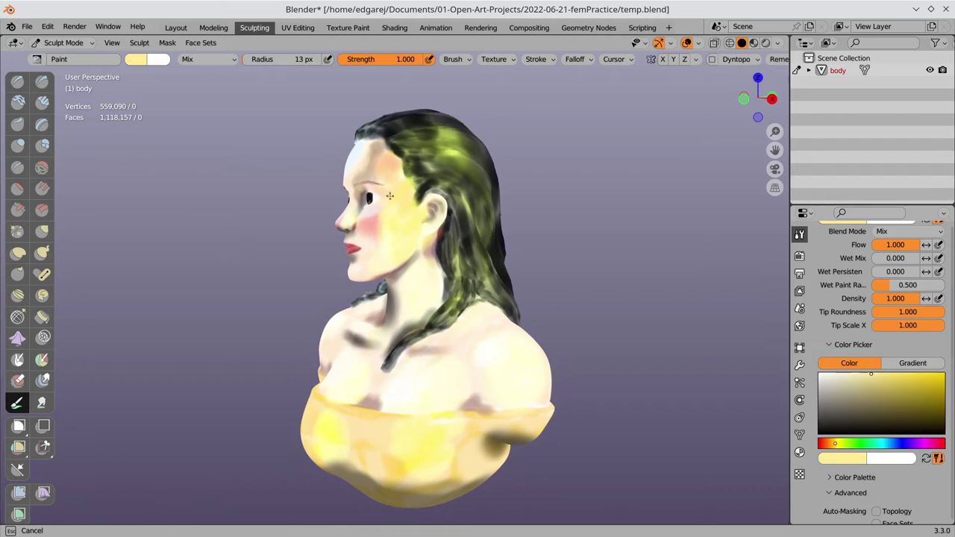
key("s")
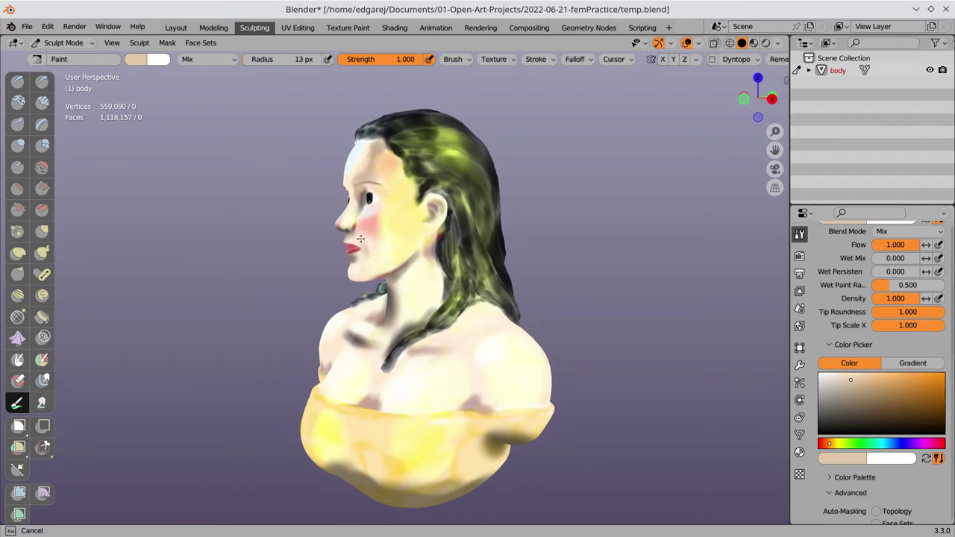
mouse_move(333, 304)
middle_mouse_down()
mouse_move(398, 239)
mouse_move(475, 236)
mouse_move(418, 223)
mouse_move(388, 186)
mouse_move(343, 224)
mouse_move(399, 258)
middle_mouse_up()
key("s")
key("s")
key("s")
key("s")
key("s")
key("shift+s")
Return to the Paint brush and set its radius to 22 px.
key("f")
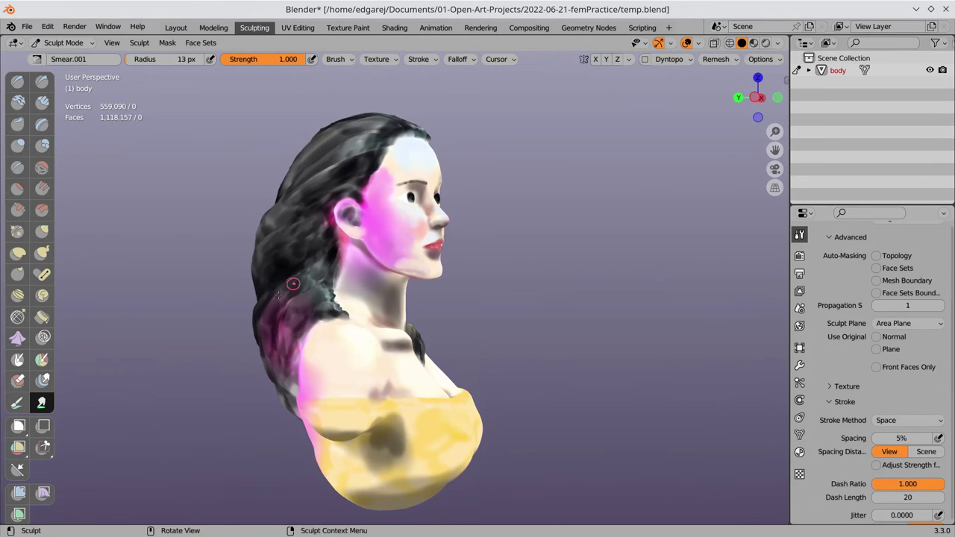
key("shift+space")
mouse_move(293, 283)
middle_mouse_down()
mouse_move(426, 270)
mouse_move(477, 298)
mouse_move(672, 367)
mouse_move(350, 253)
mouse_move(429, 273)
mouse_move(458, 349)
mouse_move(432, 386)
middle_mouse_up()
key("s")
key("s")
key("s")
key("s")
key("s")
key("s")
key("s")
key("s")
key("f")
left_click(465, 318)
middle_click_drag(465, 318, 452, 351)
Paste pure yellow as brush colour, shift the hue to magenta, and paint highlights around the bust.
scroll(423, 286, "down", 5)
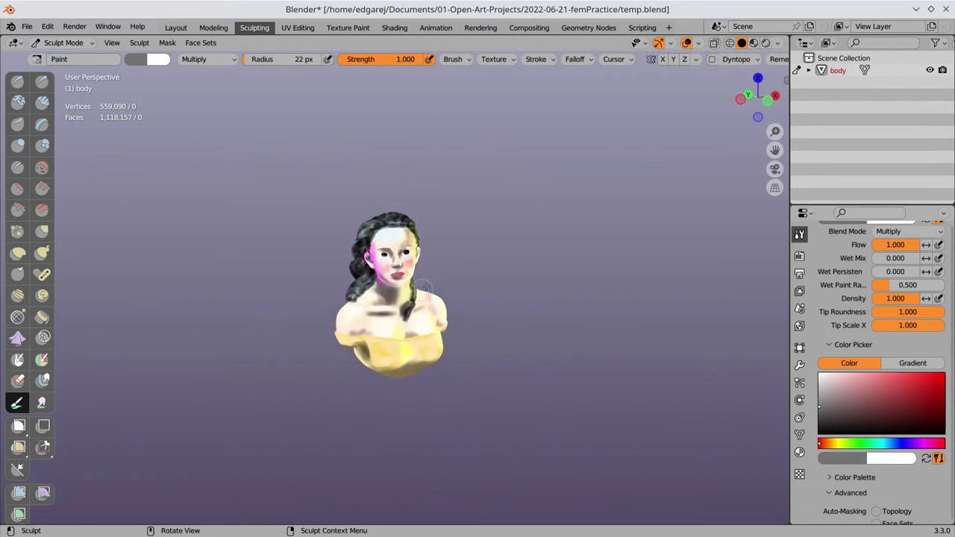
middle_click_drag(412, 317, 404, 290)
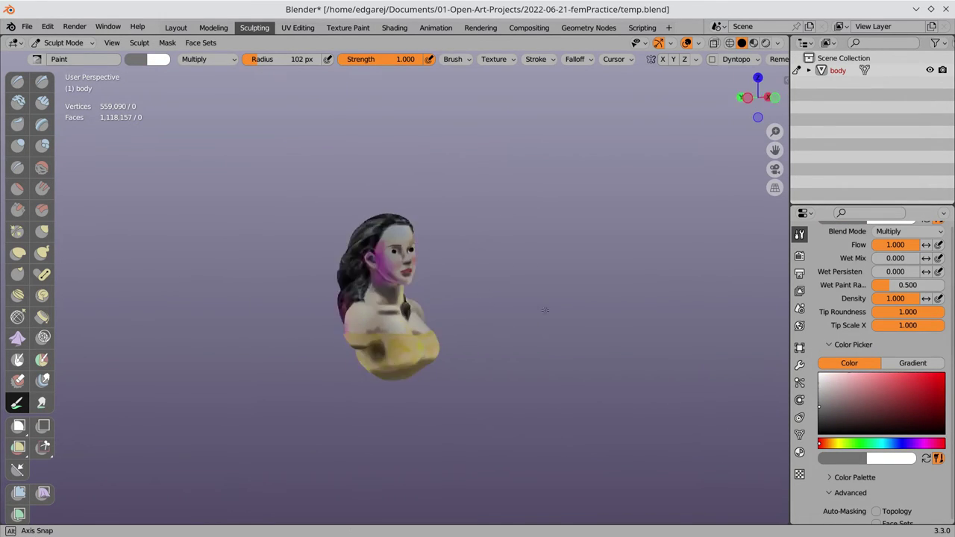
middle_click_drag(545, 310, 406, 301)
key("ctrl+v")
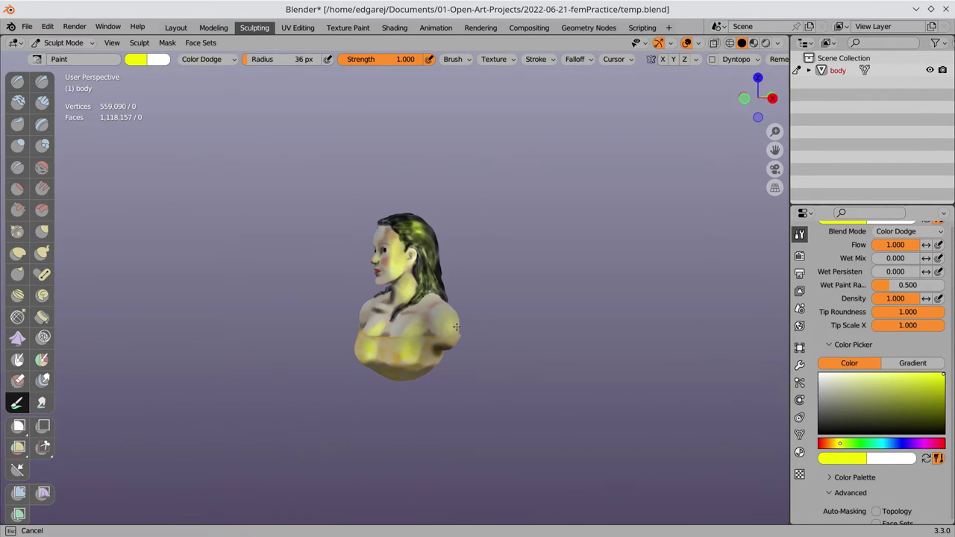
left_click_drag(894, 448, 925, 443)
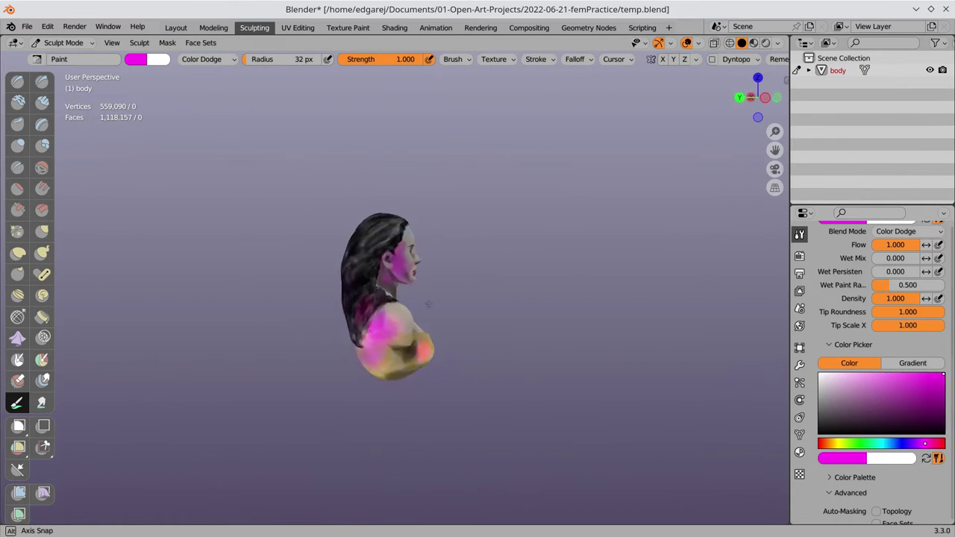
middle_click_drag(441, 392, 401, 239)
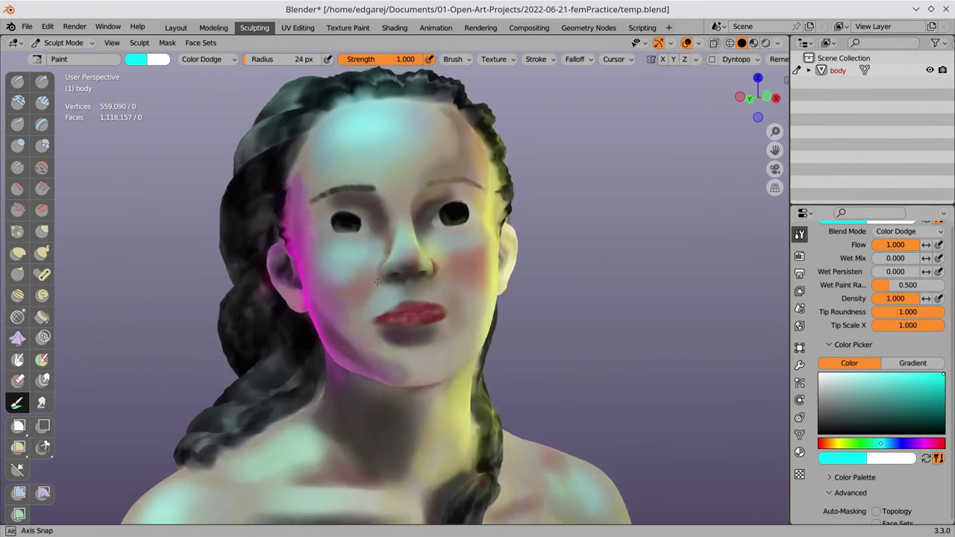
middle_click_drag(363, 287, 445, 292)
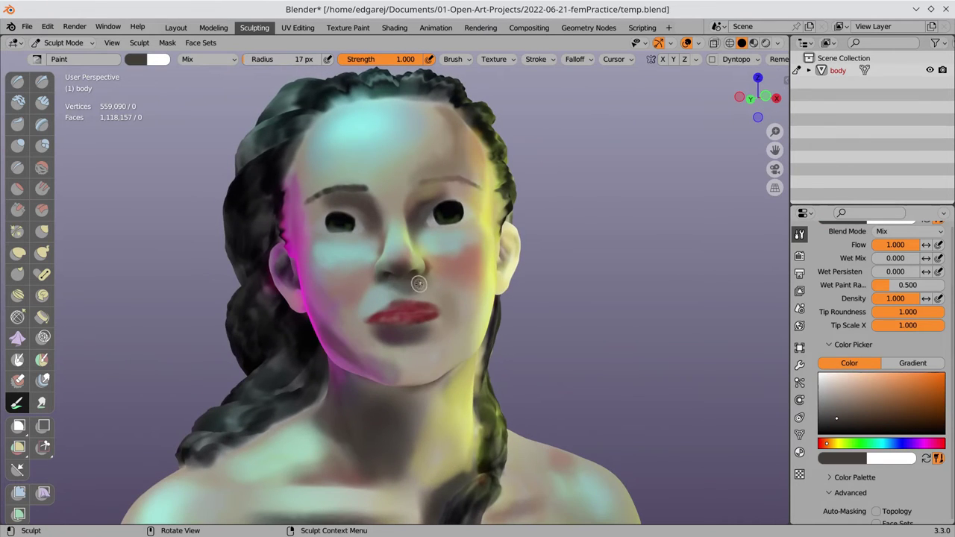
scroll(463, 298, "down", 5)
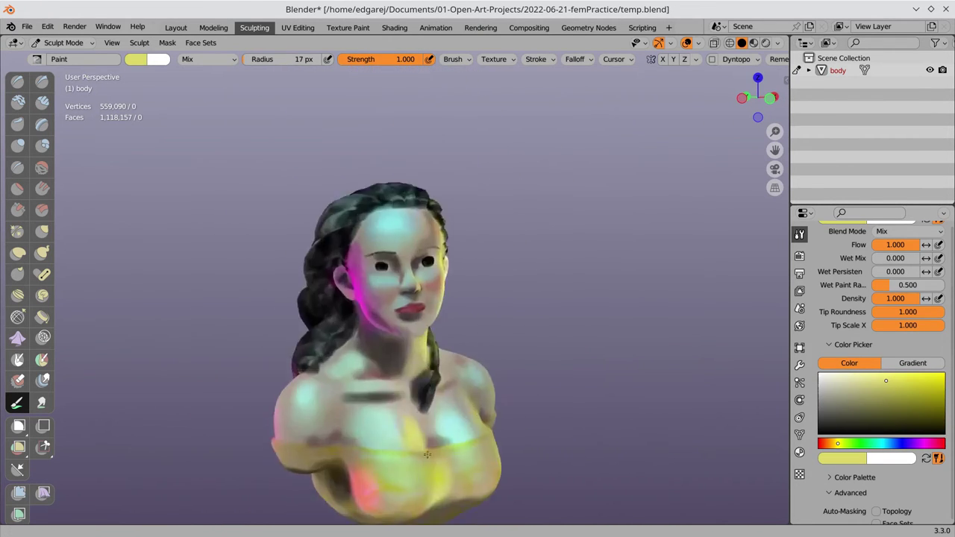
middle_click_drag(462, 299, 493, 307)
scroll(382, 310, "up", 2)
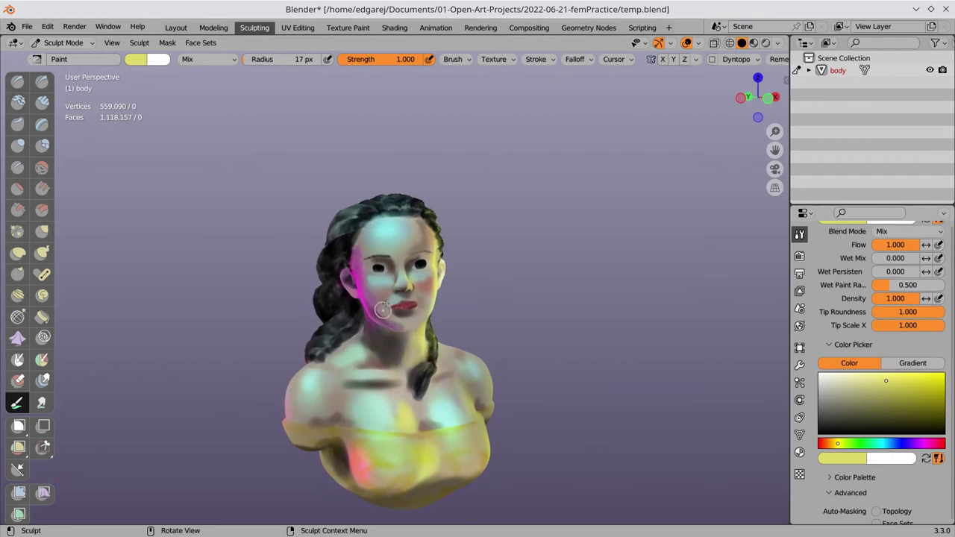
Pick dark red-brown and pale beige colours, then save the file.
key("s")
middle_click_drag(384, 336, 395, 340)
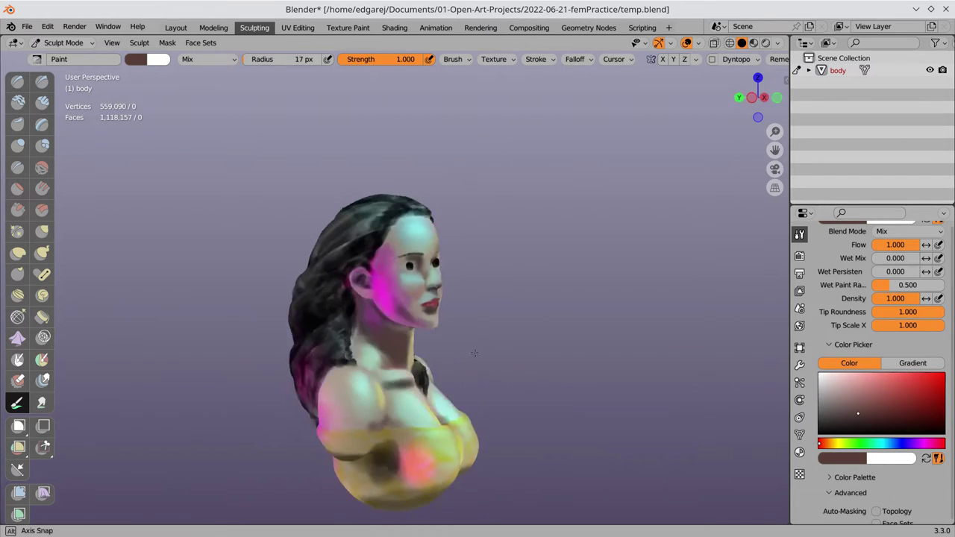
left_click(877, 405)
middle_click_drag(323, 409, 362, 340)
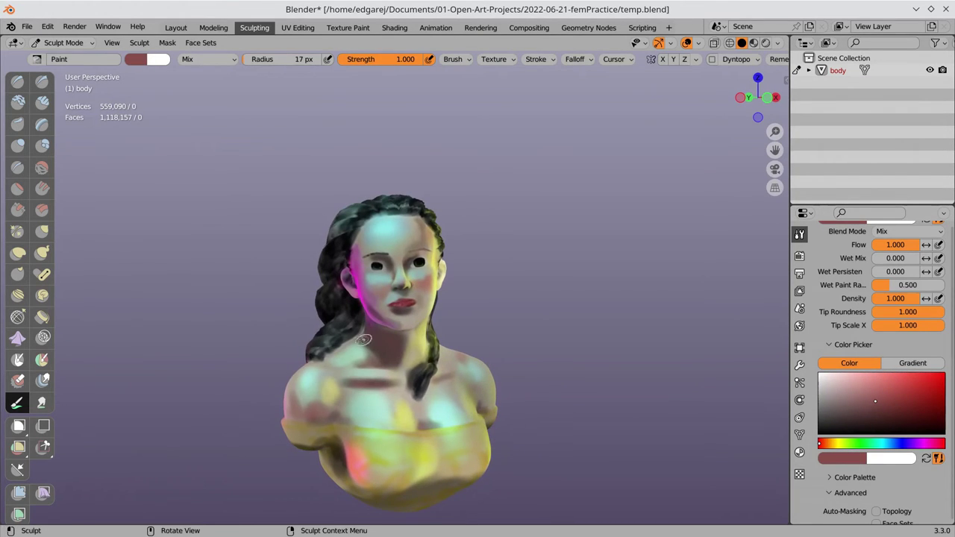
key("s")
middle_click_drag(366, 408, 547, 237)
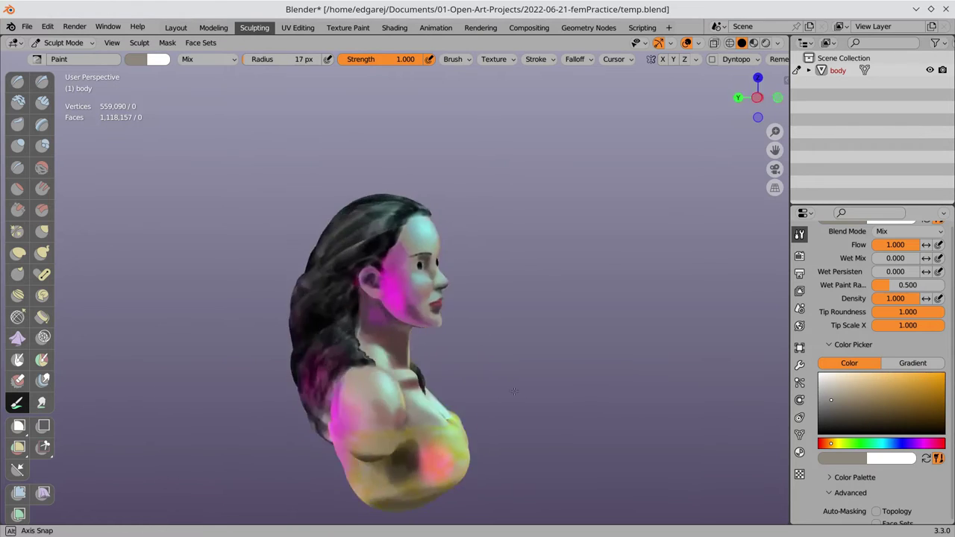
scroll(547, 237, "down", 2)
key("ctrl+s")
Paint a magenta stroke over the shoulder, then pick a brown brush colour.
middle_click_drag(680, 181, 693, 186)
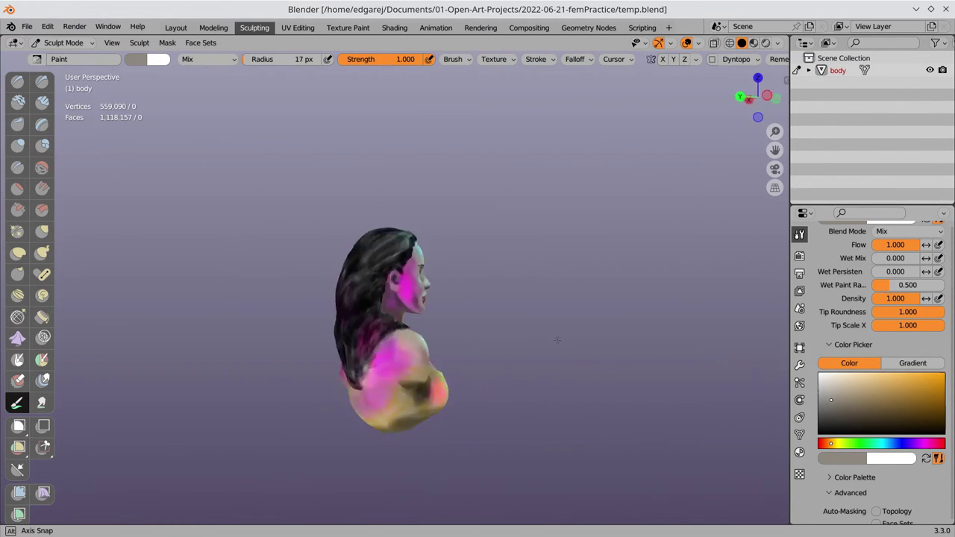
middle_click_drag(588, 346, 656, 351)
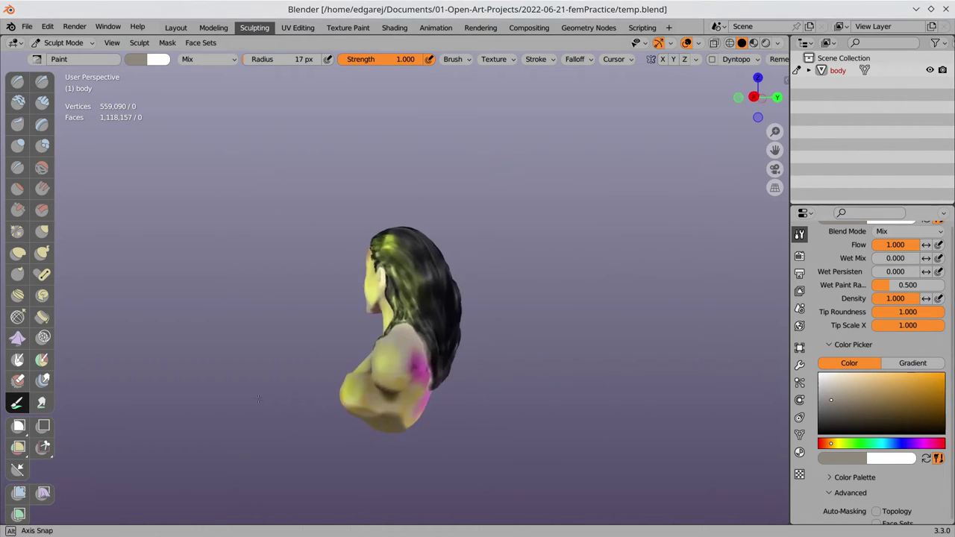
left_click(885, 389)
left_click_drag(416, 349, 429, 361)
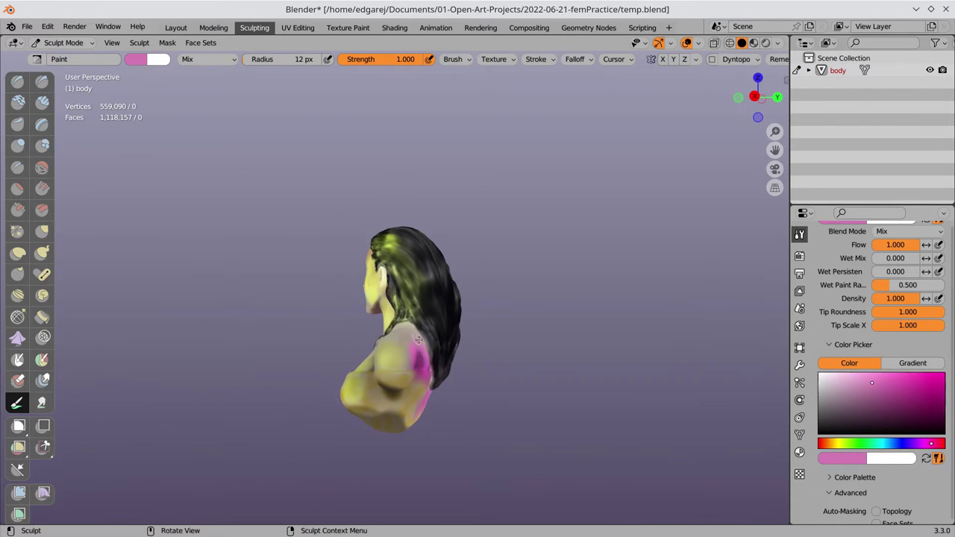
left_click(873, 405)
left_click(824, 445)
Sample tan and yellow-green tones, then paint pink over the upper back and shoulder.
key("s")
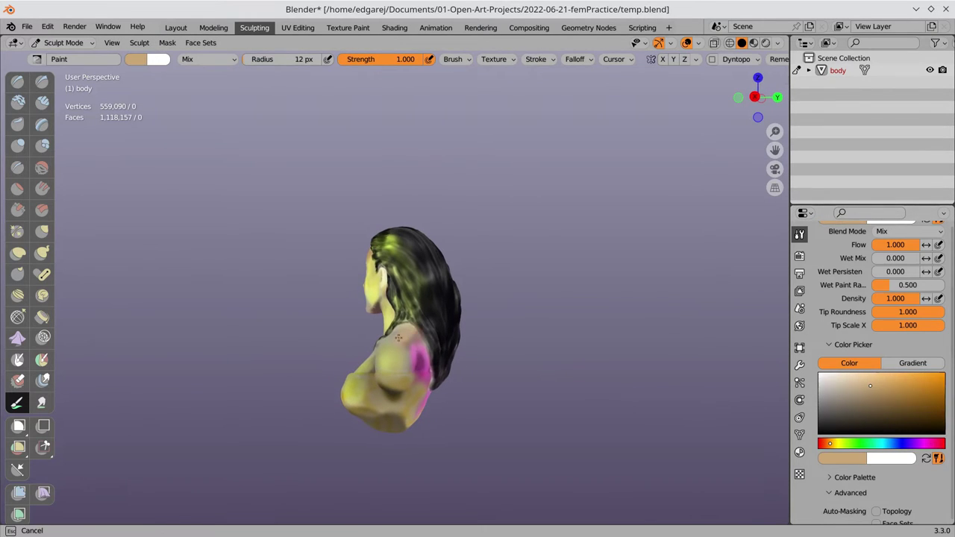
key("s")
key("s")
key("s")
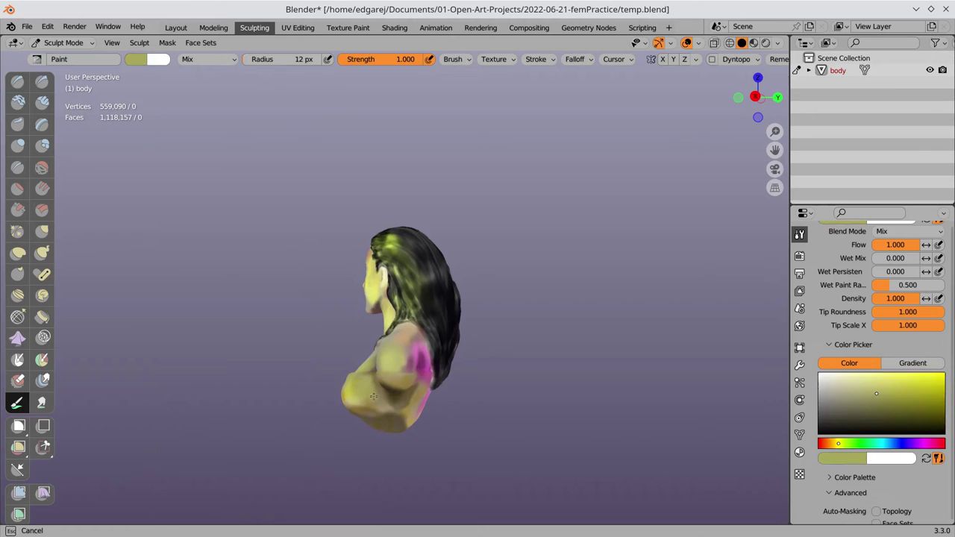
key("s")
mouse_move(373, 396)
middle_mouse_down()
mouse_move(409, 323)
mouse_move(435, 356)
middle_mouse_up()
key("s")
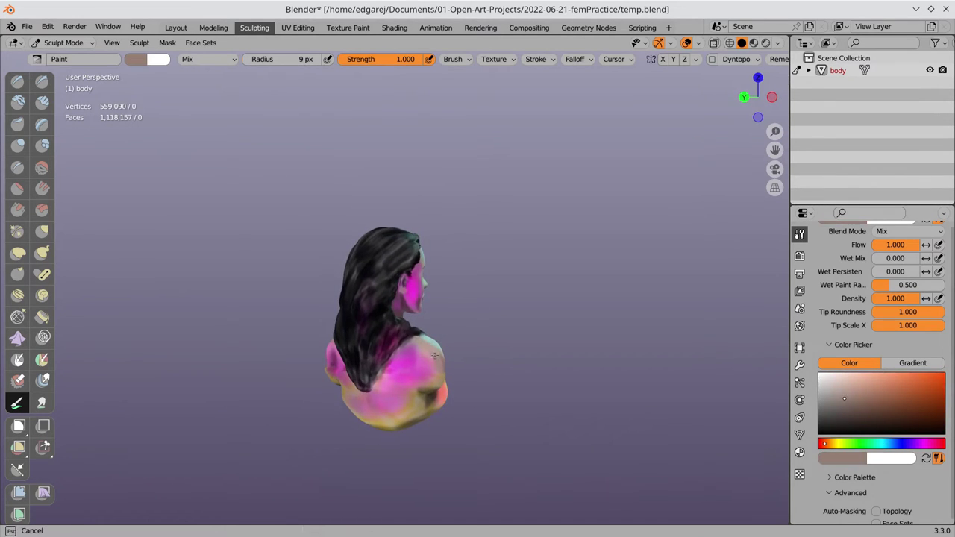
key("s")
left_click_drag(418, 371, 423, 369)
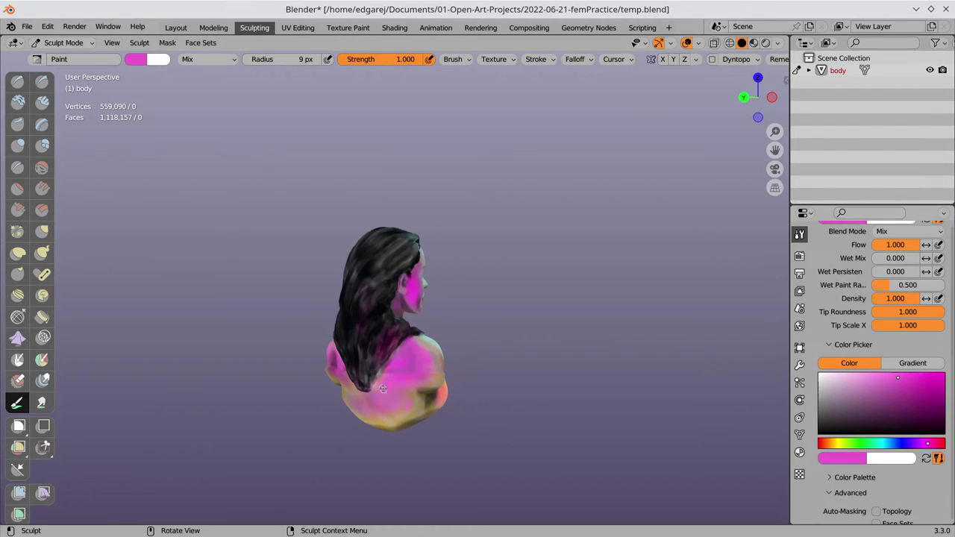
key("s")
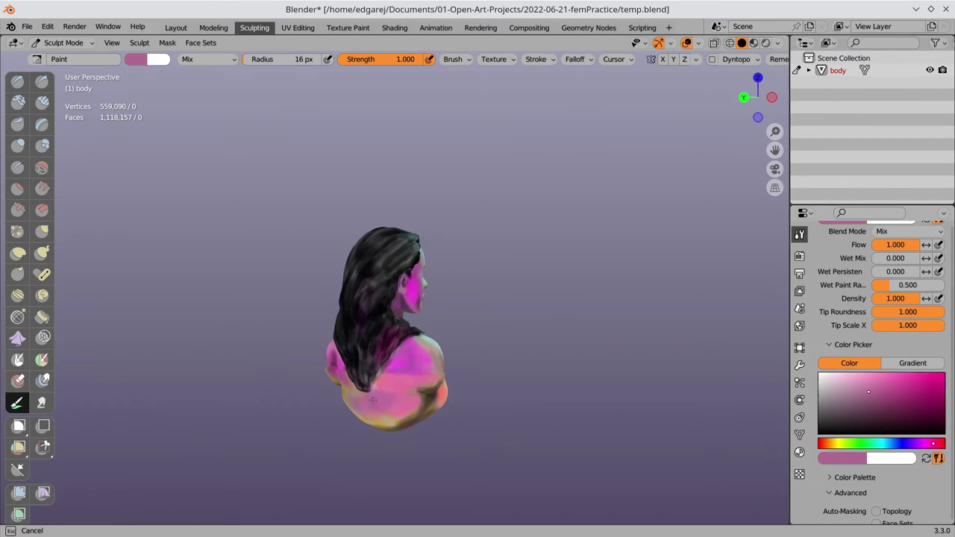
mouse_move(474, 372)
middle_mouse_down()
mouse_move(392, 390)
mouse_move(470, 377)
mouse_move(361, 368)
middle_mouse_up()
Sample yellow-green and yellow tones from the chest, shift the brush hue to green, and save.
key("s")
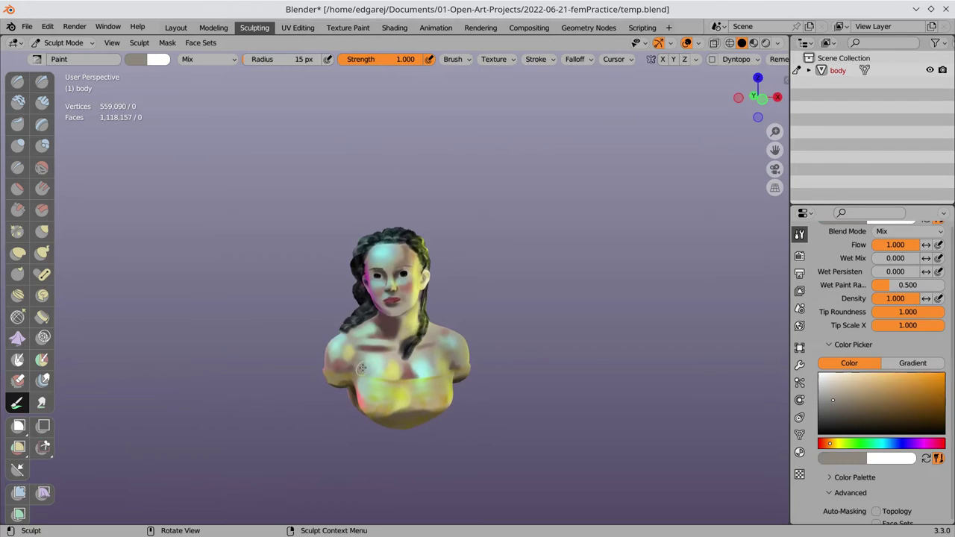
key("s")
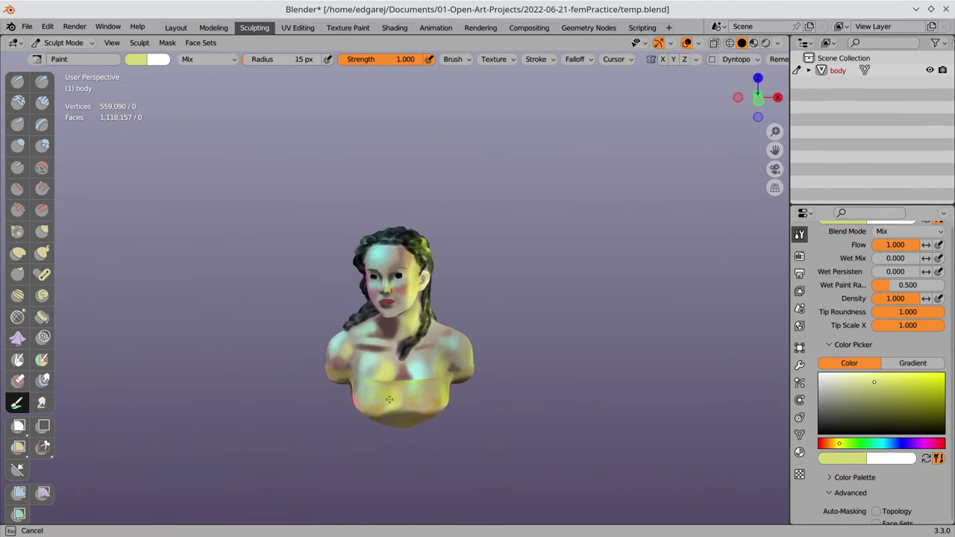
left_click(389, 399)
mouse_move(389, 399)
middle_mouse_down()
mouse_move(523, 368)
mouse_move(364, 331)
mouse_move(523, 320)
middle_mouse_up()
left_click(855, 444)
left_click(395, 403)
key("ctrl+s")
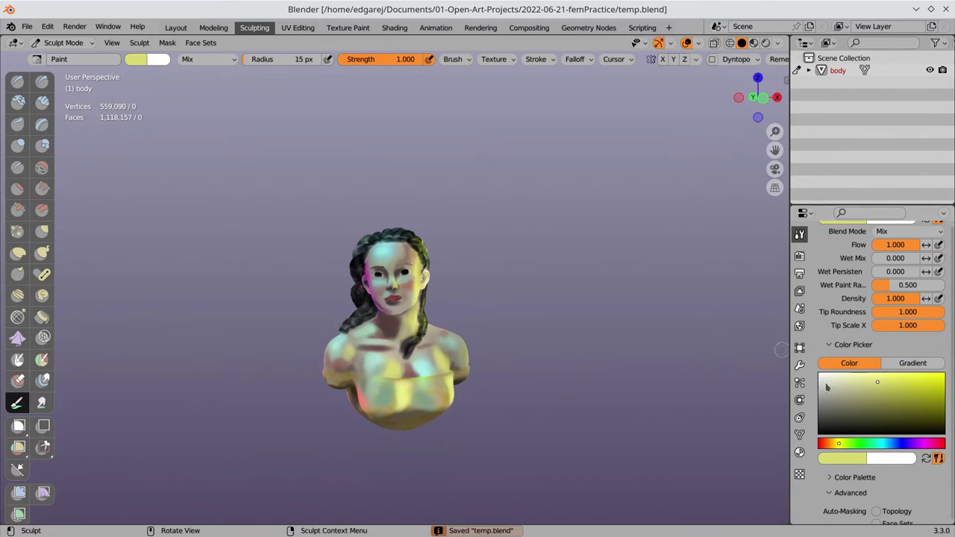
Shade the chest with a brown-red colour in Multiply, then return the blending to Mix.
left_click(209, 59)
left_click(197, 104)
scroll(400, 322, "up", 5)
mouse_move(401, 322)
middle_mouse_down()
mouse_move(447, 313)
mouse_move(400, 322)
mouse_move(485, 276)
middle_mouse_up()
scroll(401, 322, "down", 3)
scroll(400, 323, "up", 5)
left_click(209, 58)
left_click(198, 74)
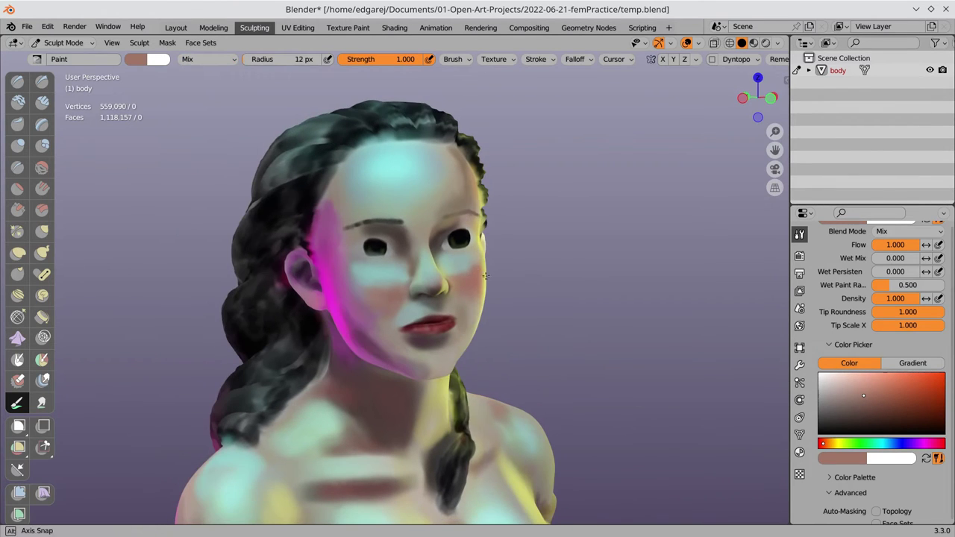
Resample a yellowish grey skin tone, shrink the brush to 5 px, and save.
middle_click_drag(397, 324, 438, 296)
key("s")
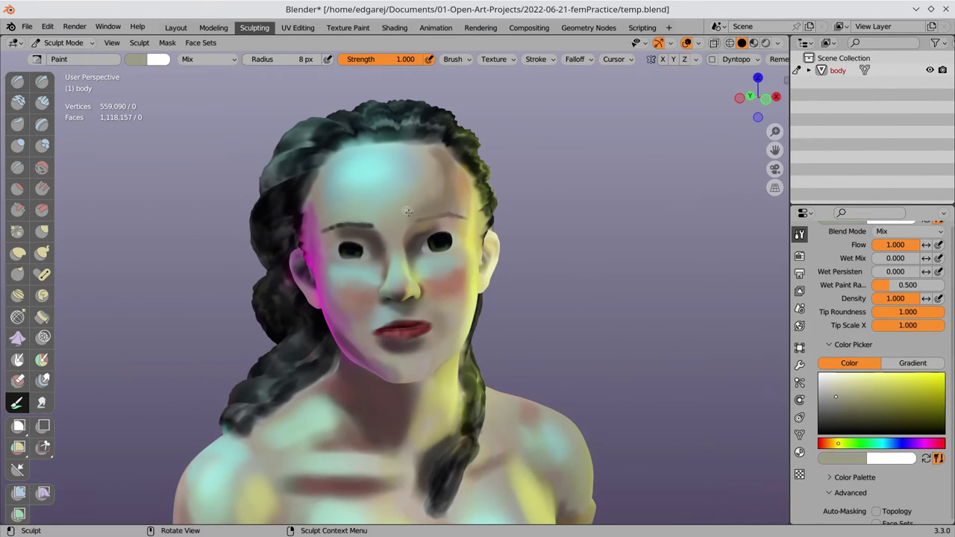
scroll(438, 297, "down", 5)
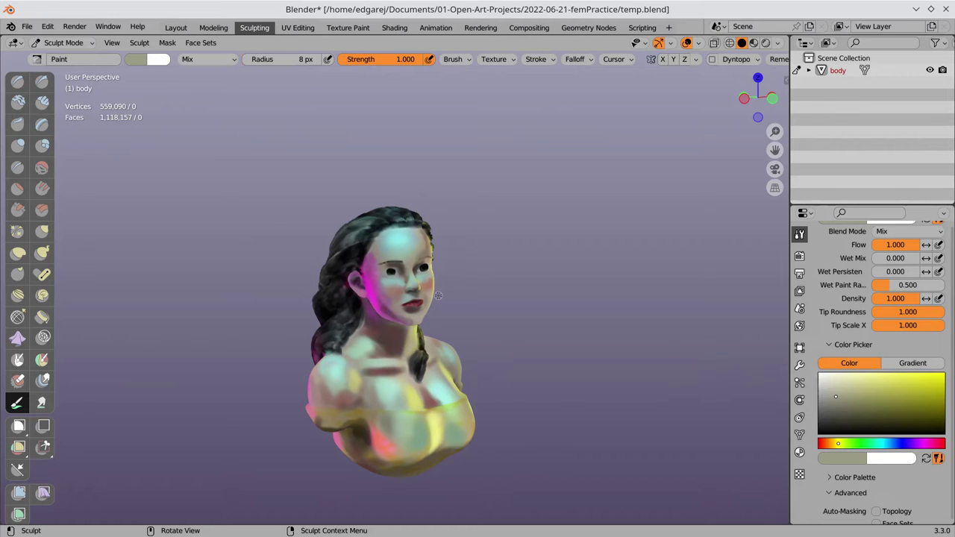
key("s")
mouse_move(427, 318)
middle_mouse_down()
mouse_move(381, 242)
mouse_move(437, 207)
mouse_move(443, 353)
middle_mouse_up()
scroll(381, 242, "up", 2)
scroll(437, 206, "down", 3)
key("ctrl+s")
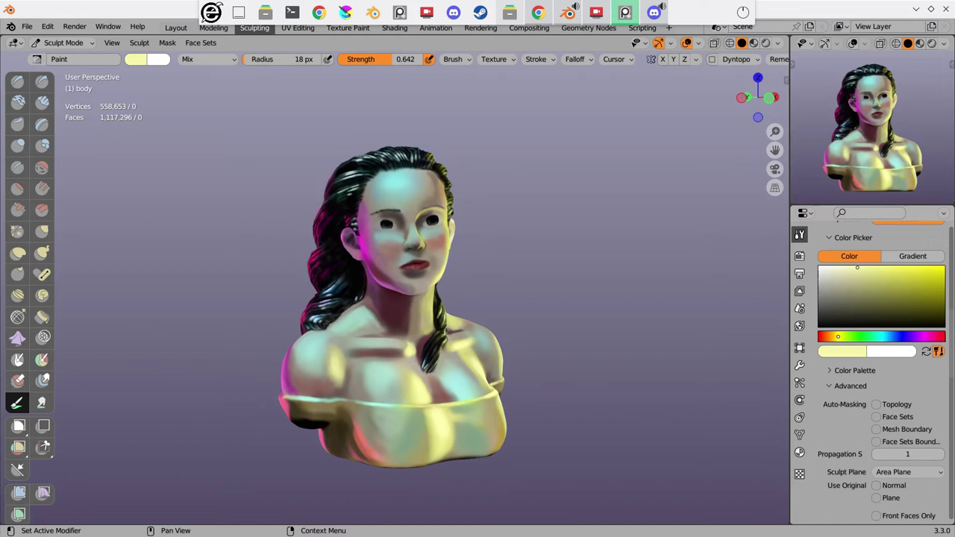
Sample the face's skin tone from a frontal view and save.
scroll(314, 222, "up", 5)
key("s")
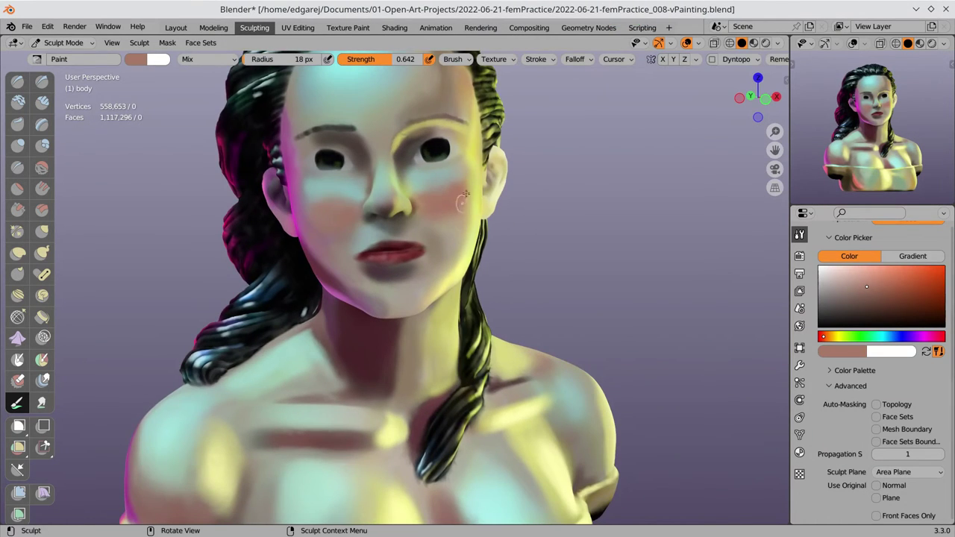
mouse_move(464, 195)
middle_mouse_down()
mouse_move(426, 196)
mouse_move(546, 162)
mouse_move(522, 150)
mouse_move(547, 139)
mouse_move(413, 320)
mouse_move(447, 125)
mouse_move(394, 210)
mouse_move(510, 200)
middle_mouse_up()
key("s")
key("s")
key("s")
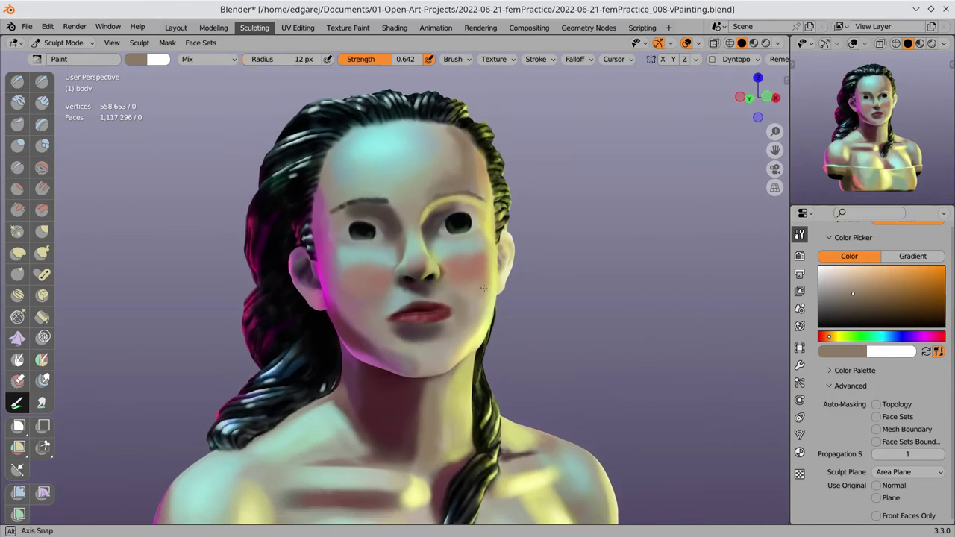
middle_click_drag(465, 311, 418, 326)
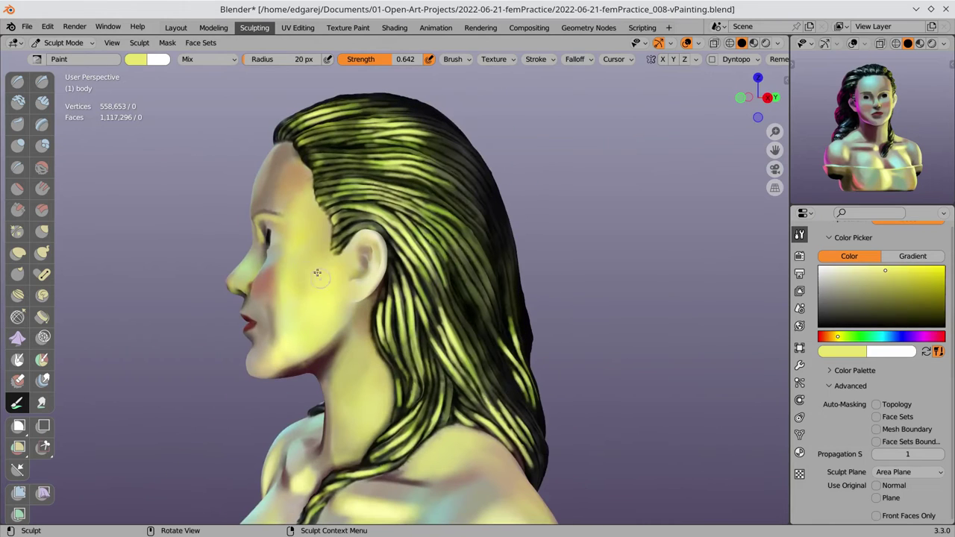
key("ctrl+s")
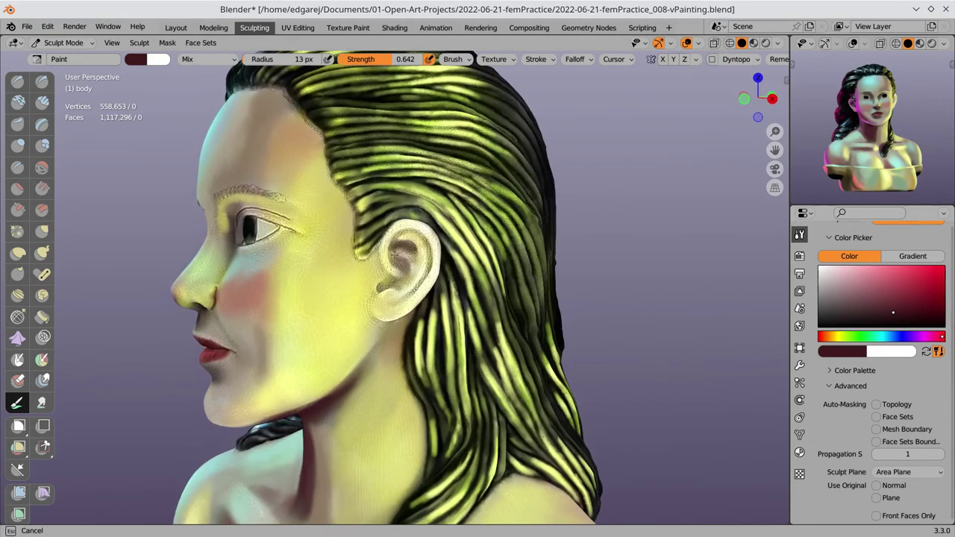
Orbit around the back of the head to a low face view and save.
middle_click_drag(437, 238, 255, 237)
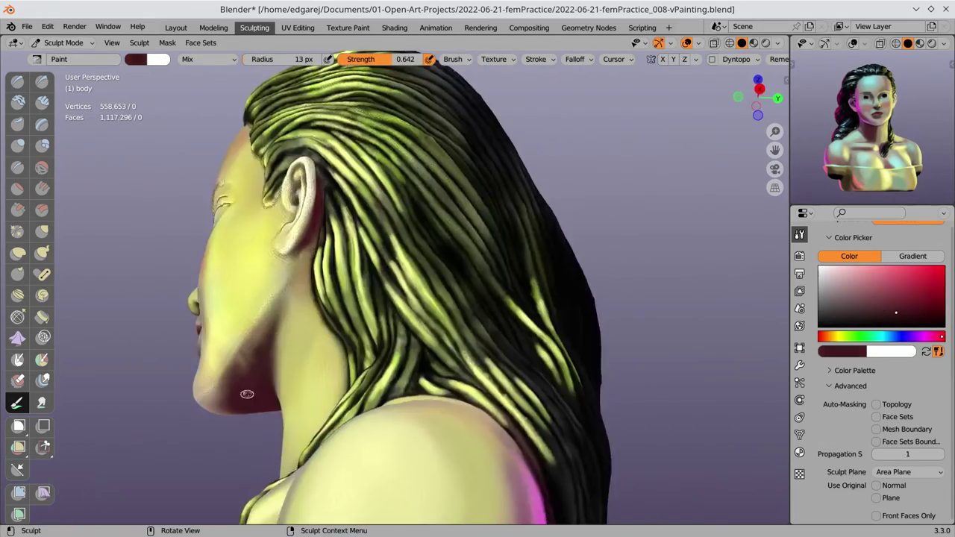
mouse_move(255, 237)
middle_mouse_down()
mouse_move(284, 278)
mouse_move(380, 331)
middle_mouse_up()
key("ctrl+s")
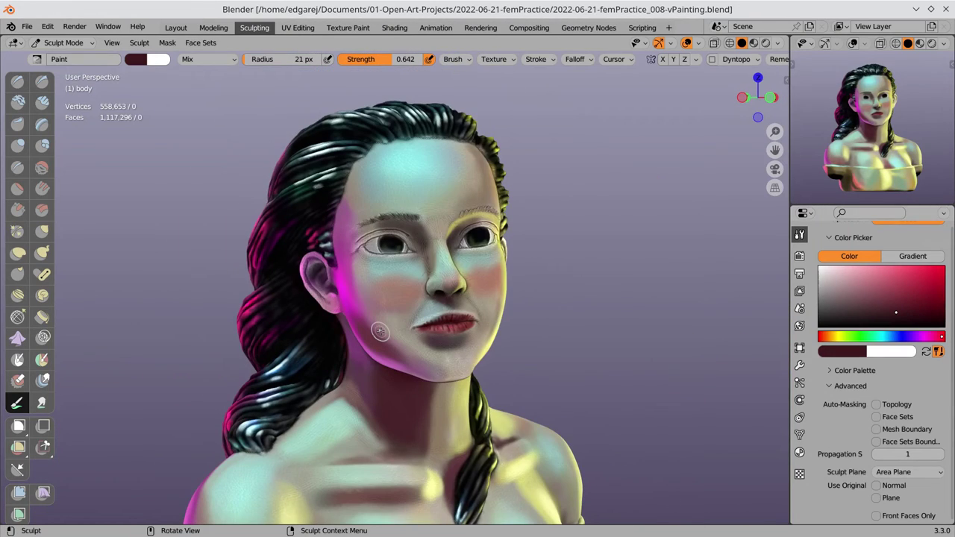
mouse_move(543, 221)
middle_mouse_down()
mouse_move(323, 285)
mouse_move(473, 270)
middle_mouse_up()
Sample olive, yellow and dark olive tones for the eye outlines and brows, and save as temp.blend.
key("s")
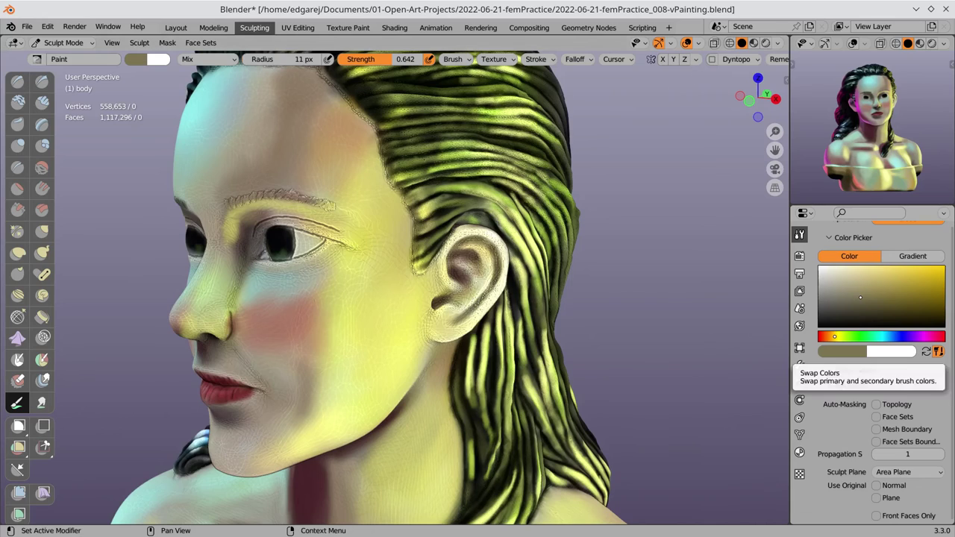
key("s")
mouse_move(399, 273)
middle_mouse_down()
mouse_move(429, 261)
mouse_move(341, 241)
mouse_move(411, 221)
mouse_move(369, 237)
mouse_move(406, 300)
middle_mouse_up()
key("s")
key("s")
key("ctrl+s")
scroll(715, 81, "up", 2)
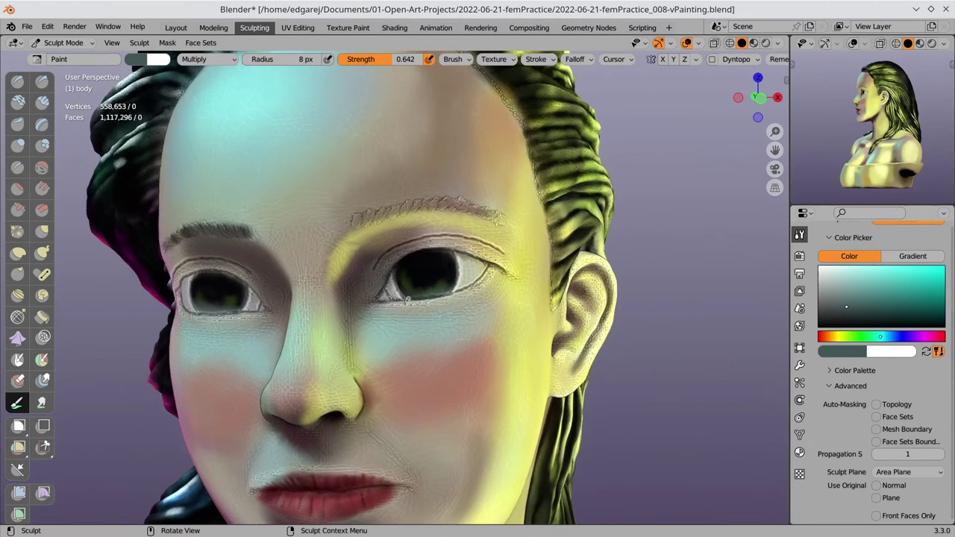
mouse_move(379, 260)
middle_mouse_down()
mouse_move(428, 382)
mouse_move(376, 176)
middle_mouse_up()
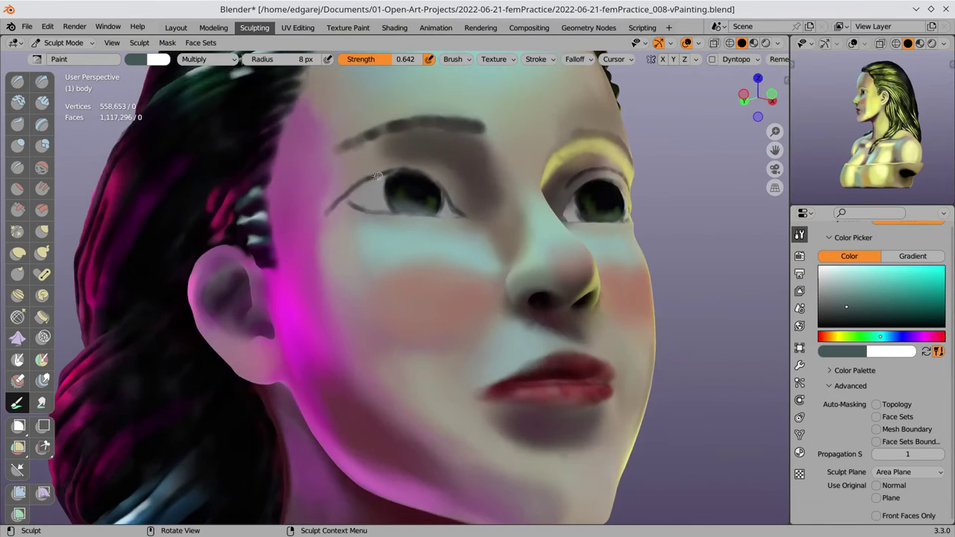
scroll(357, 207, "down", 6)
key("ctrl+s")
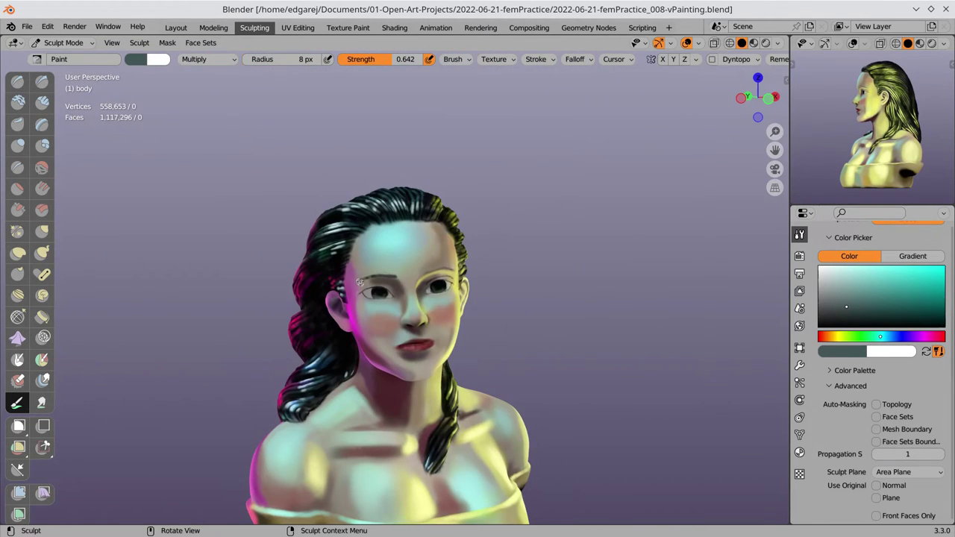
left_click(26, 26)
Sample dark brown and near-black tones for the eyelid lines from several angles.
scroll(459, 276, "up", 2)
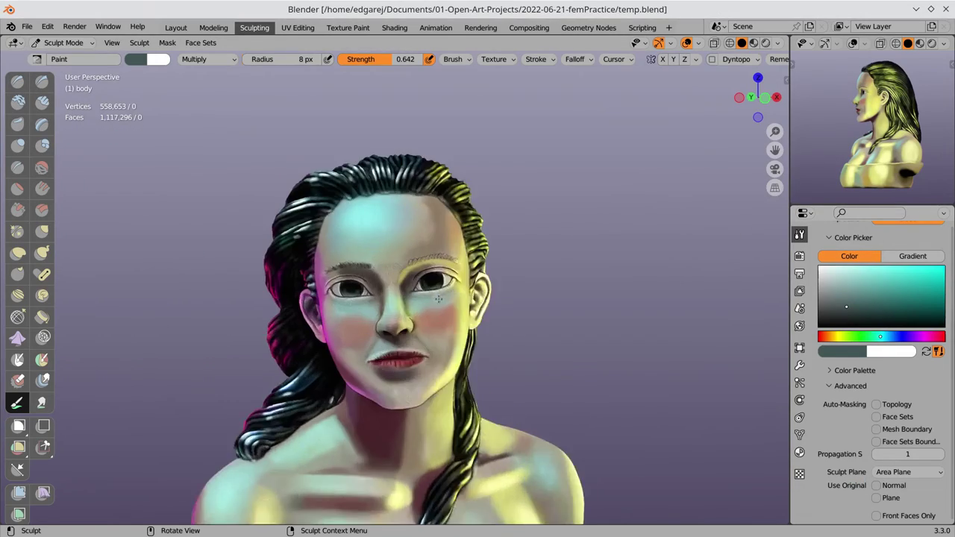
scroll(458, 276, "up", 3)
key("s")
middle_click_drag(458, 276, 450, 304)
key("s")
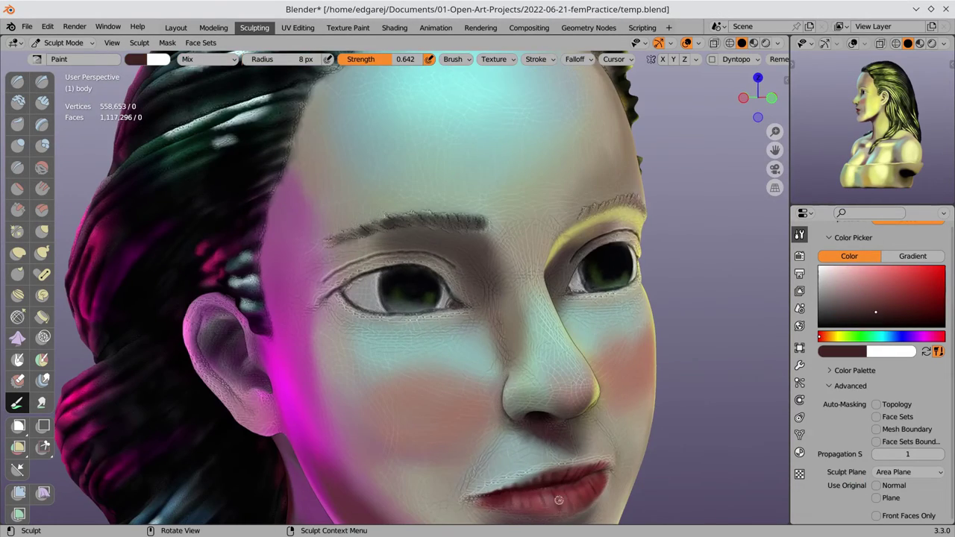
key("s")
middle_click_drag(559, 499, 407, 285)
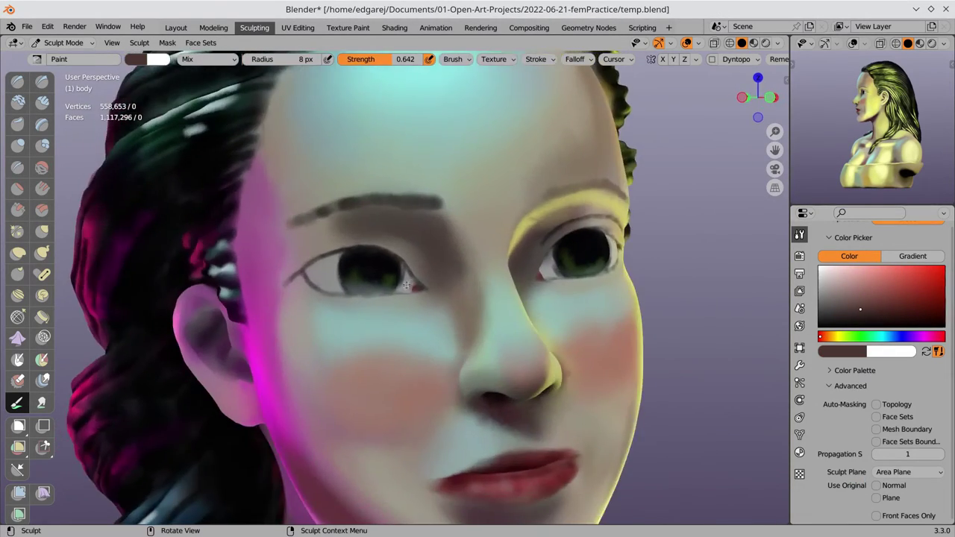
key("s")
Enlarge the brush to 12 px, sample a teal-grey, save, and check the Viewport Shading popover.
mouse_move(373, 249)
middle_mouse_down()
mouse_move(483, 258)
mouse_move(395, 256)
middle_mouse_up()
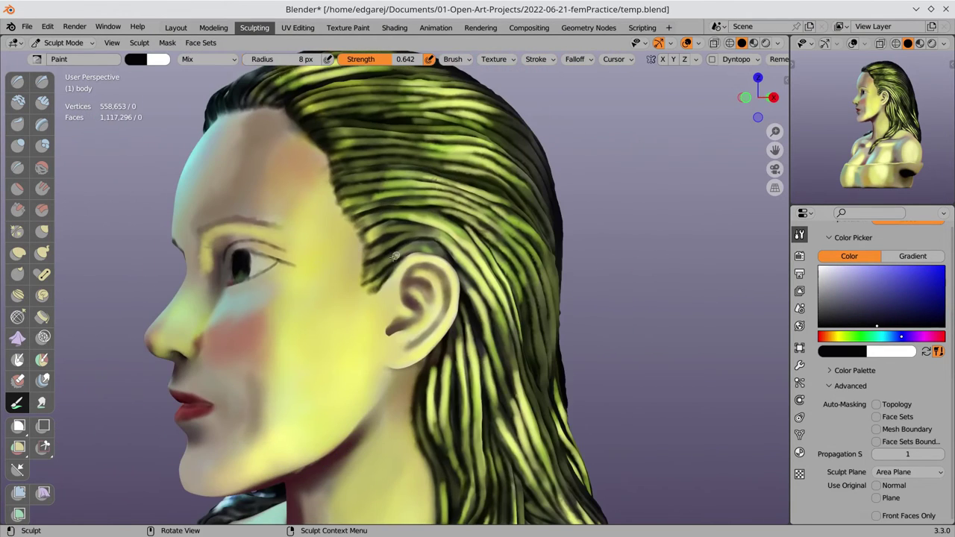
key("s")
mouse_move(224, 266)
middle_mouse_down()
mouse_move(435, 280)
mouse_move(373, 266)
middle_mouse_up()
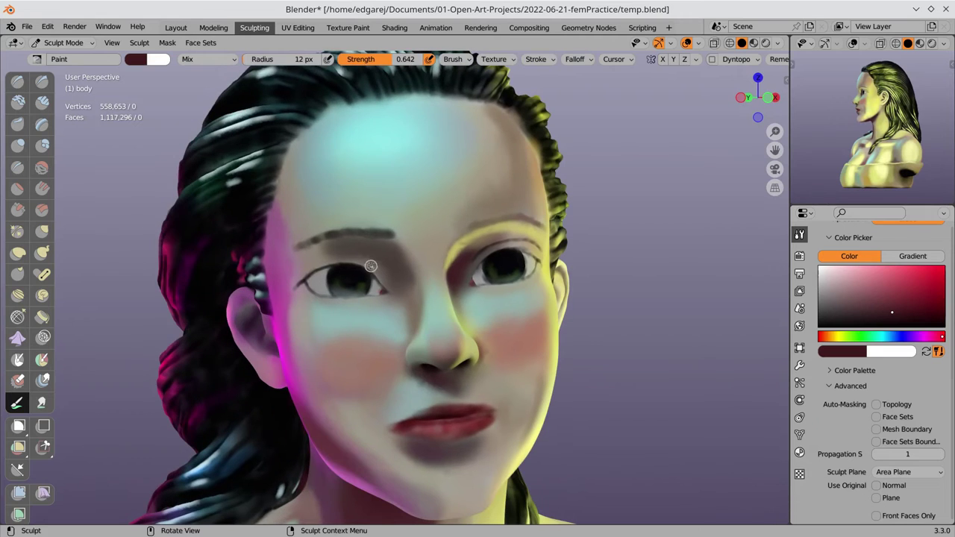
key("s")
key("ctrl+s")
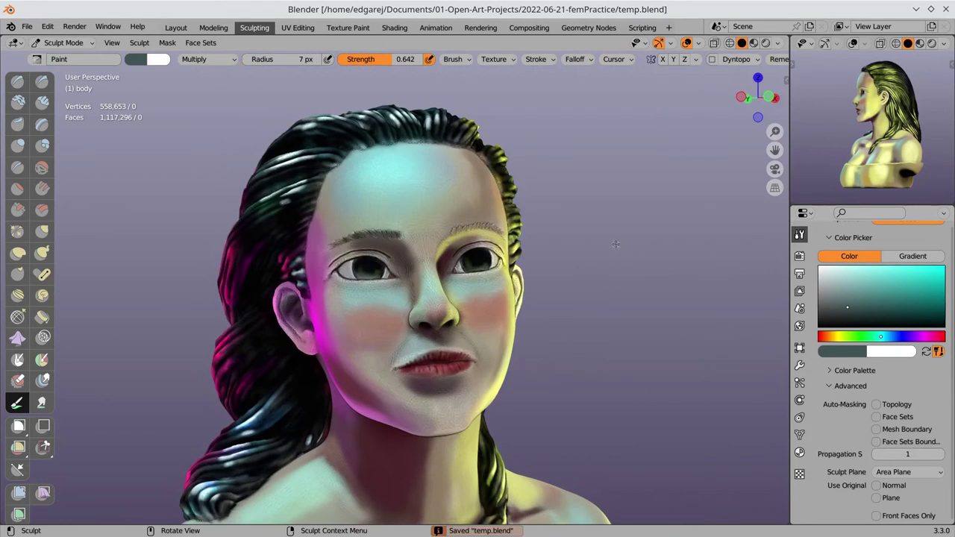
left_click(776, 42)
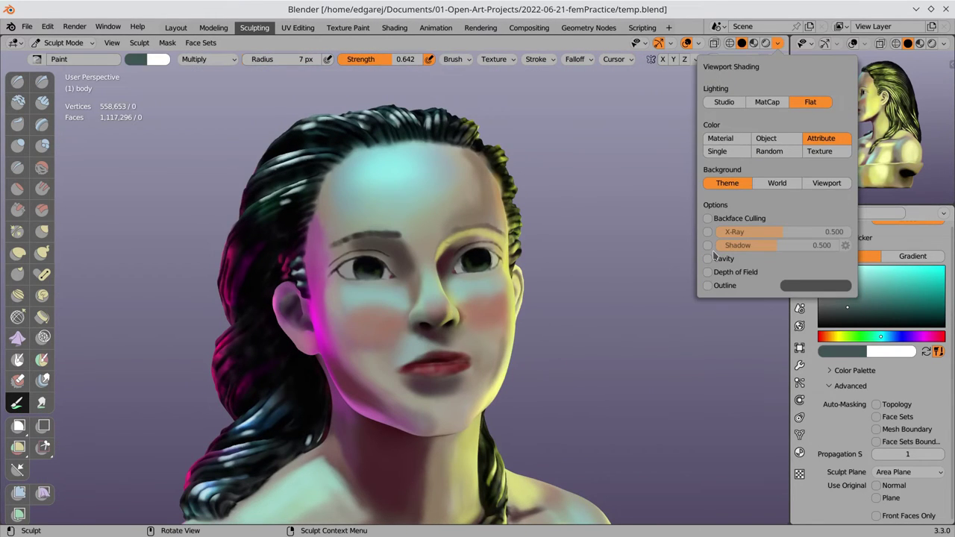
Sample the reddish cheek tone and zoom in close on the eyes.
middle_click_drag(463, 321, 417, 359)
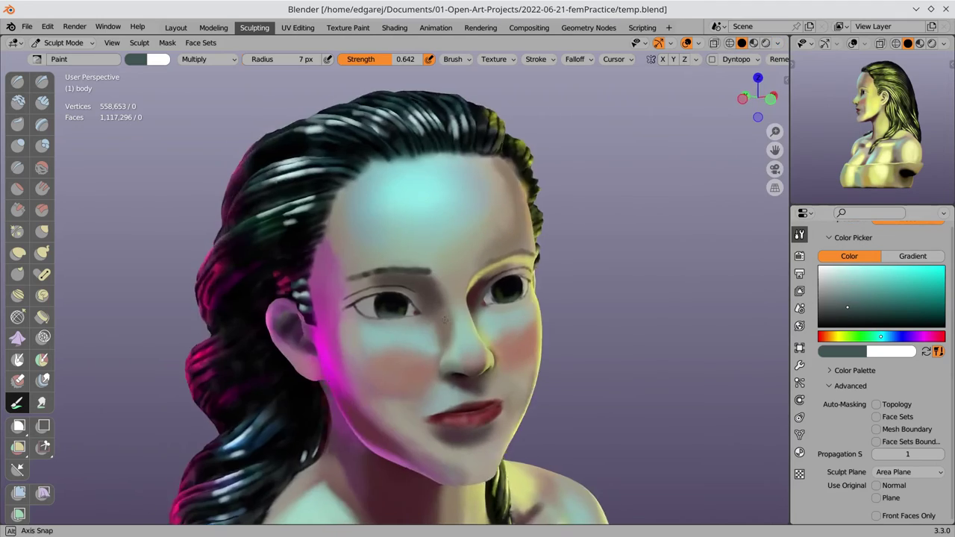
key("s")
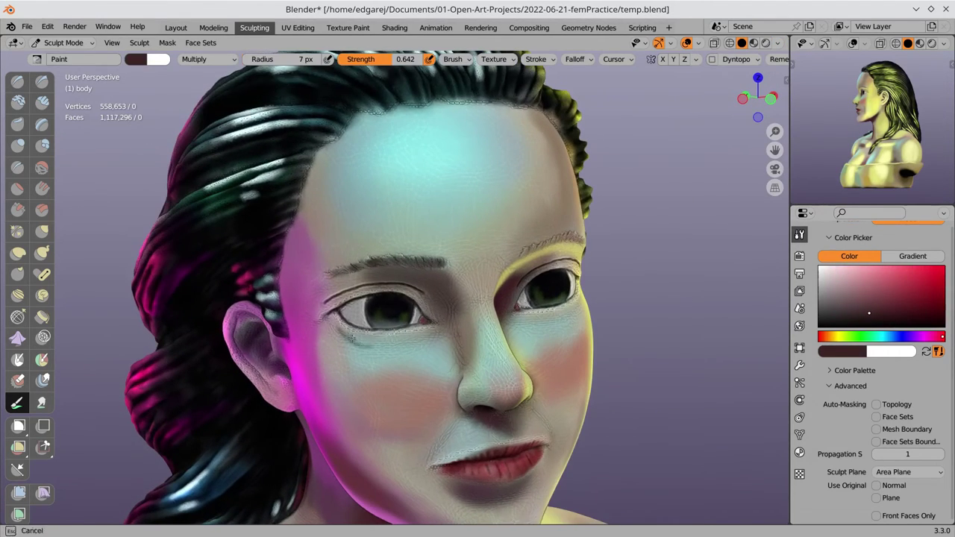
scroll(387, 411, "down", 3)
middle_click_drag(367, 458, 365, 291, "ctrl")
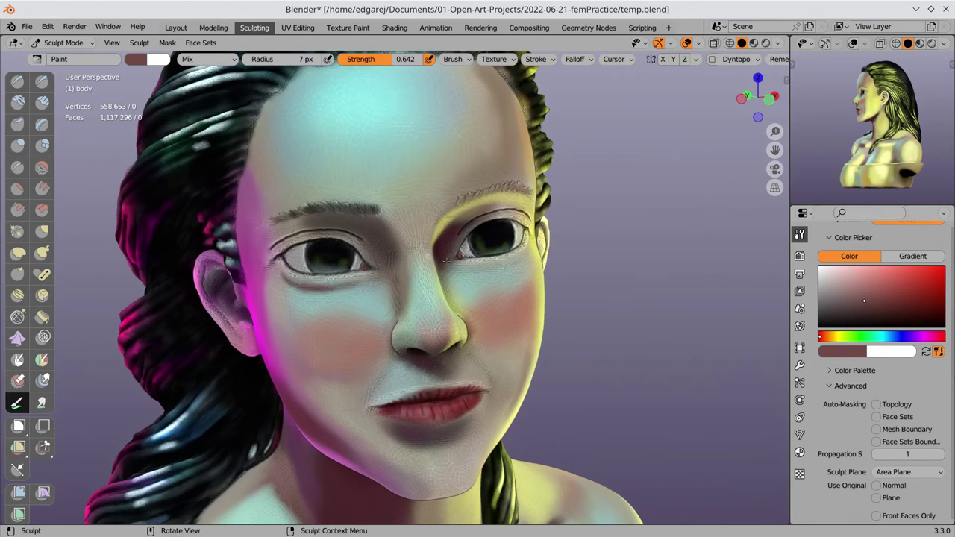
middle_click_drag(446, 260, 462, 223)
Sample a cyan for hair highlights and a tan skin tone, checking the Viewport Shading options.
key("s")
left_click(778, 42)
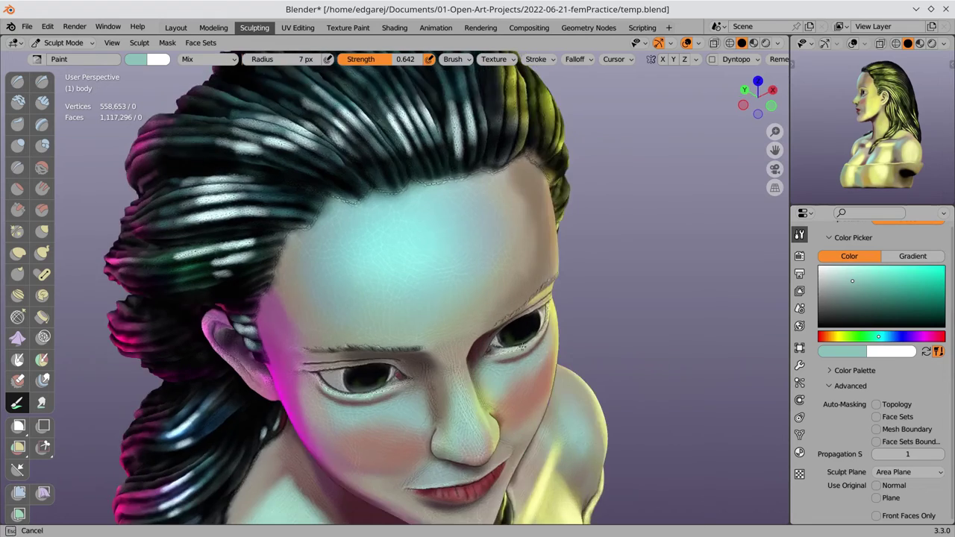
mouse_move(418, 291)
middle_mouse_down()
mouse_move(459, 298)
mouse_move(409, 259)
mouse_move(432, 260)
mouse_move(305, 250)
mouse_move(302, 262)
mouse_move(443, 221)
middle_mouse_up()
key("s")
key("s")
key("s")
key("s")
key("s")
key("s")
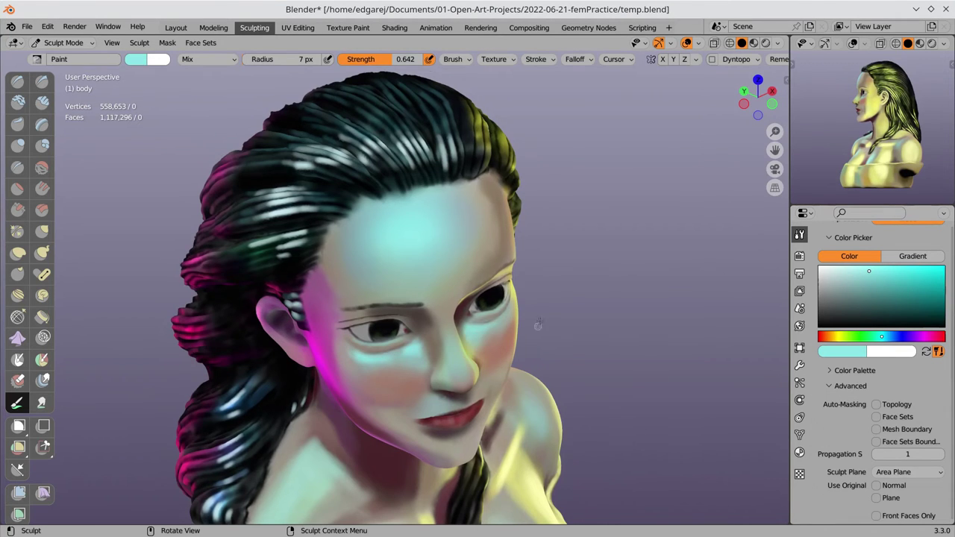
Enlarge the brush to 18 px, sample the skin tone, and save.
mouse_move(537, 325)
middle_mouse_down()
mouse_move(456, 253)
mouse_move(425, 208)
middle_mouse_up()
mouse_move(379, 156)
middle_mouse_down()
mouse_move(364, 277)
mouse_move(485, 276)
middle_mouse_up()
key("s")
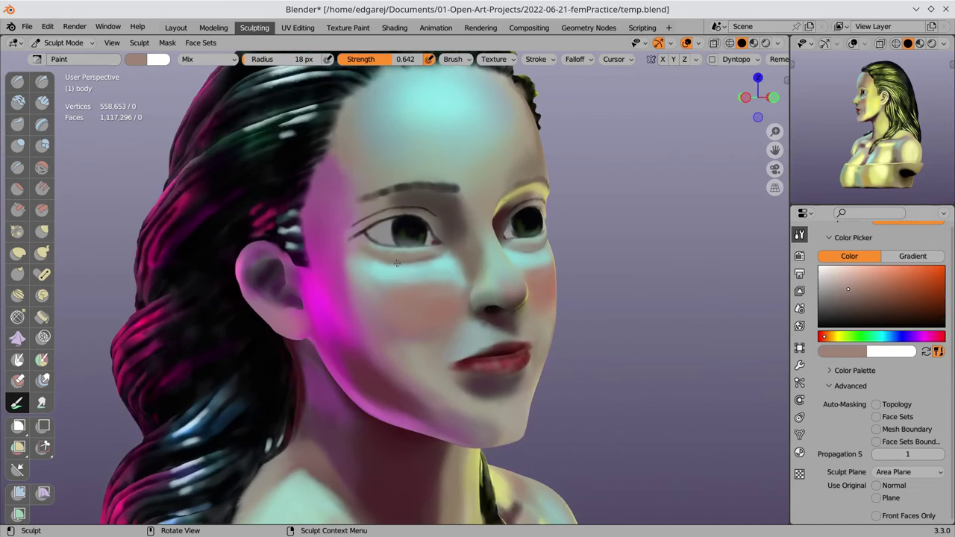
scroll(542, 257, "down", 5)
key("ctrl+s")
middle_click_drag(542, 257, 469, 334)
scroll(514, 291, "up", 6)
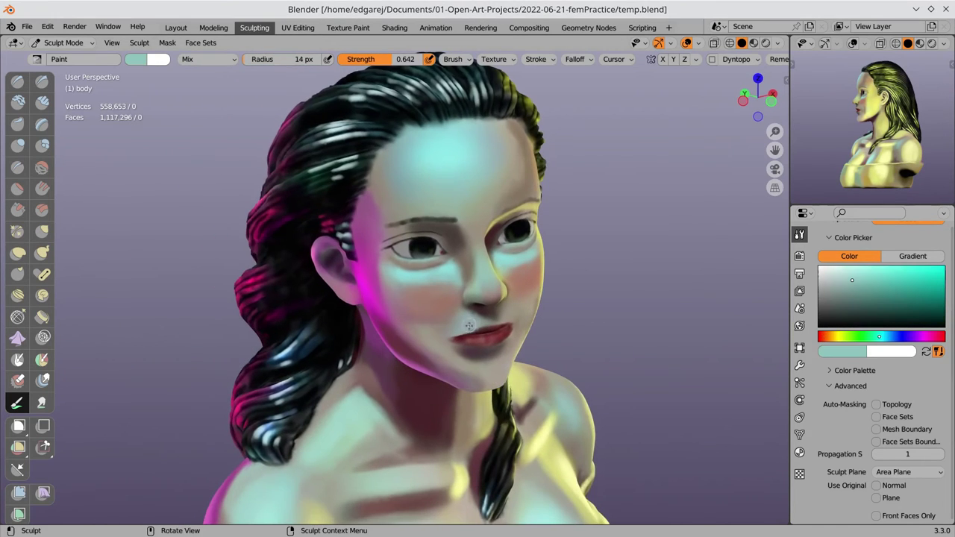
Sample cyan and lighter cyan highlights, then pale skin and dark lip red tones.
key("s")
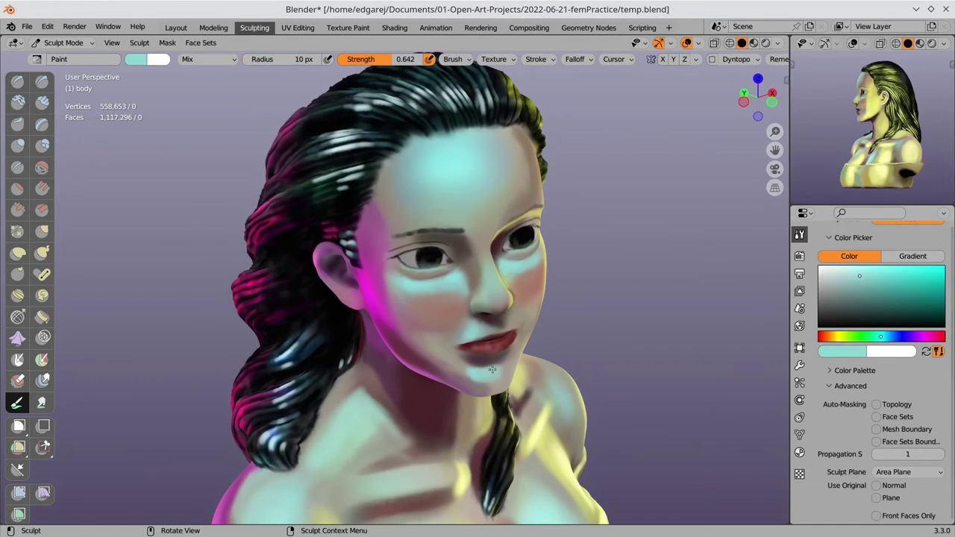
key("s")
mouse_move(492, 370)
middle_mouse_down()
mouse_move(919, 151)
mouse_move(400, 245)
middle_mouse_up()
key("s")
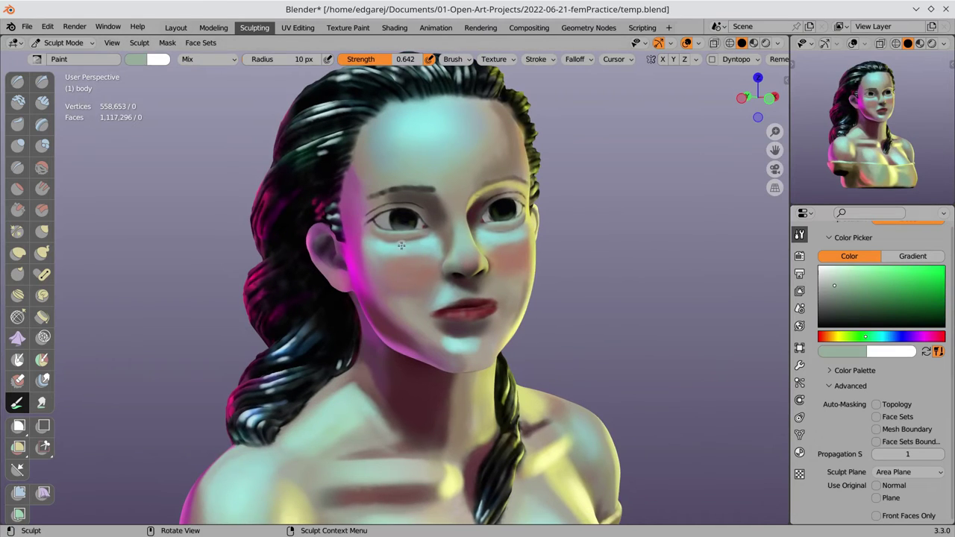
key("s")
key("s")
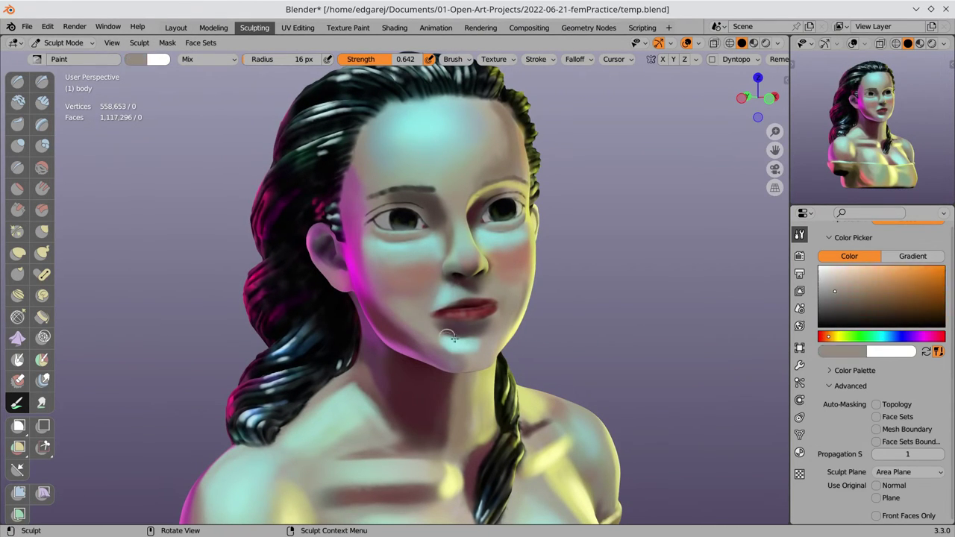
key("s")
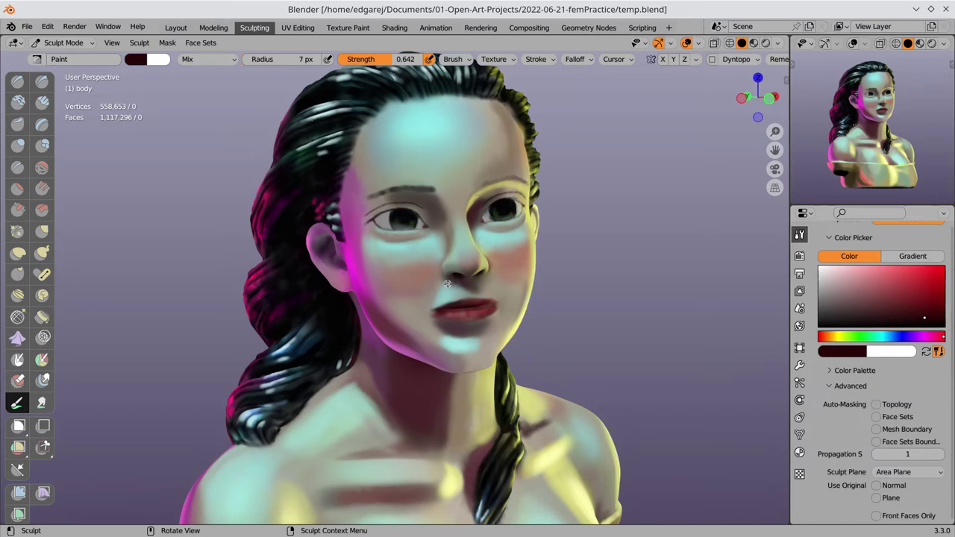
Load a brighter yellow and lower the brush strength to softly blend the cheeks.
scroll(446, 284, "up", 1)
scroll(447, 283, "down", 4)
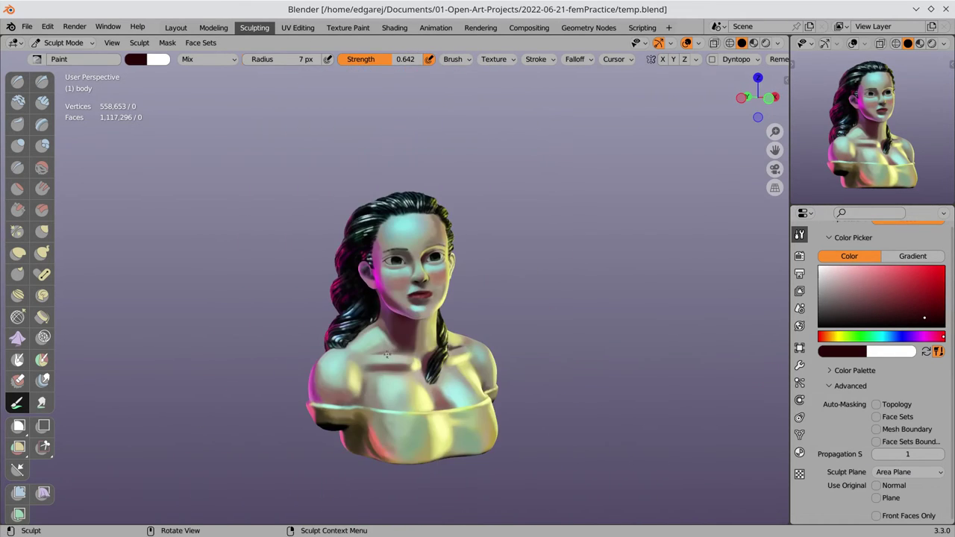
scroll(447, 283, "up", 5)
mouse_move(447, 284)
middle_mouse_down()
mouse_move(461, 263)
mouse_move(389, 277)
middle_mouse_up()
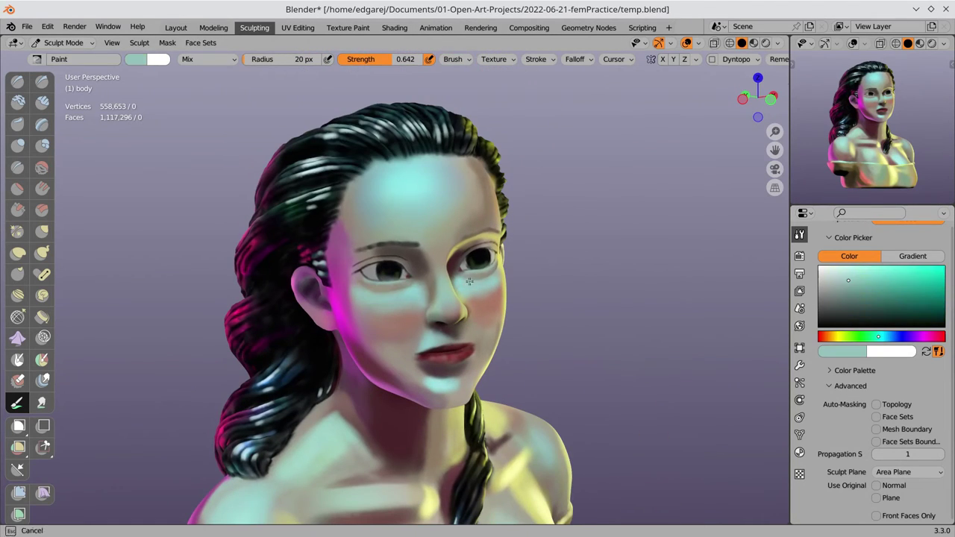
middle_click_drag(378, 288, 461, 220)
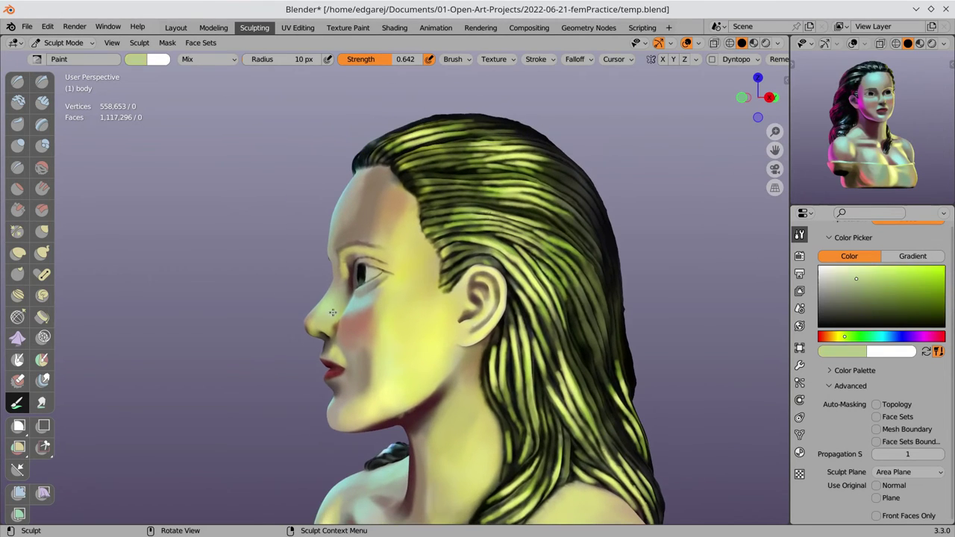
key("s")
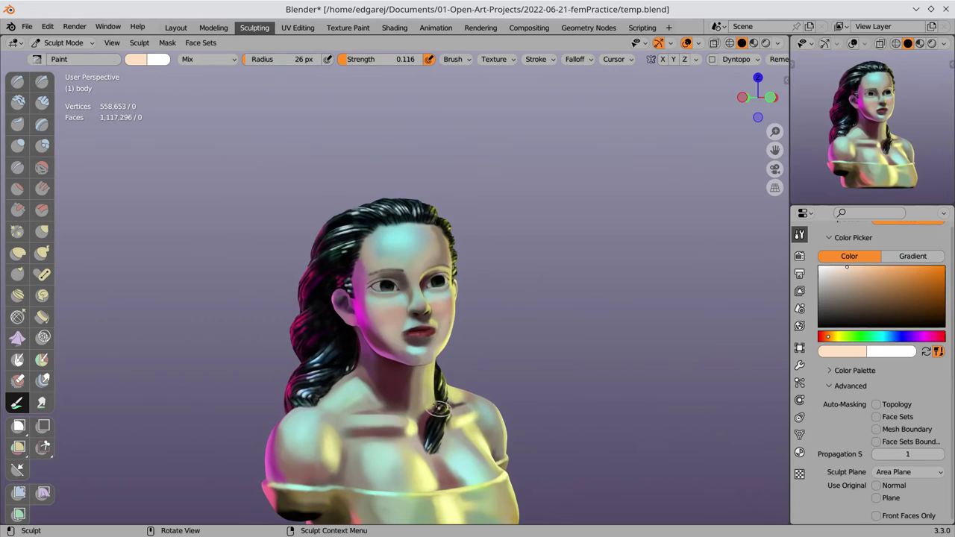
left_click(373, 59)
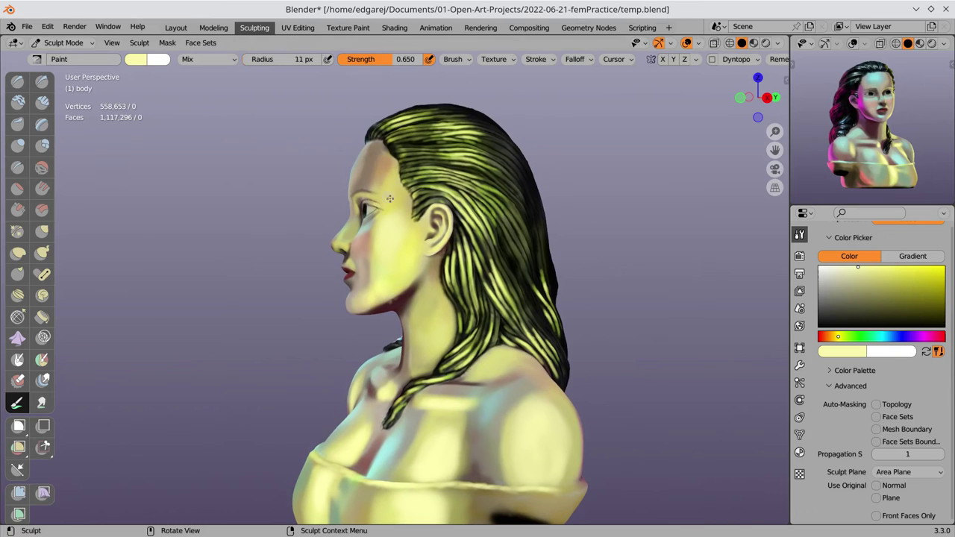
scroll(350, 246, "up", 2)
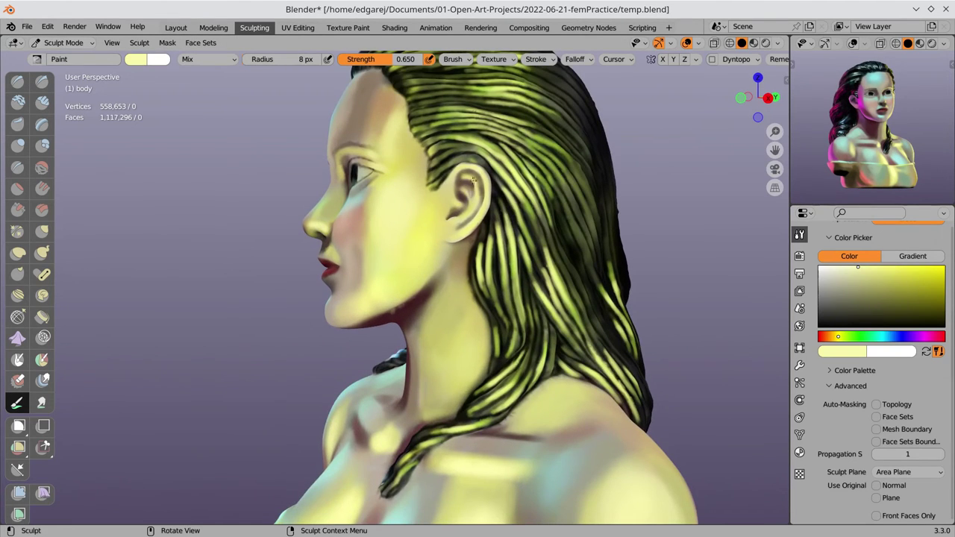
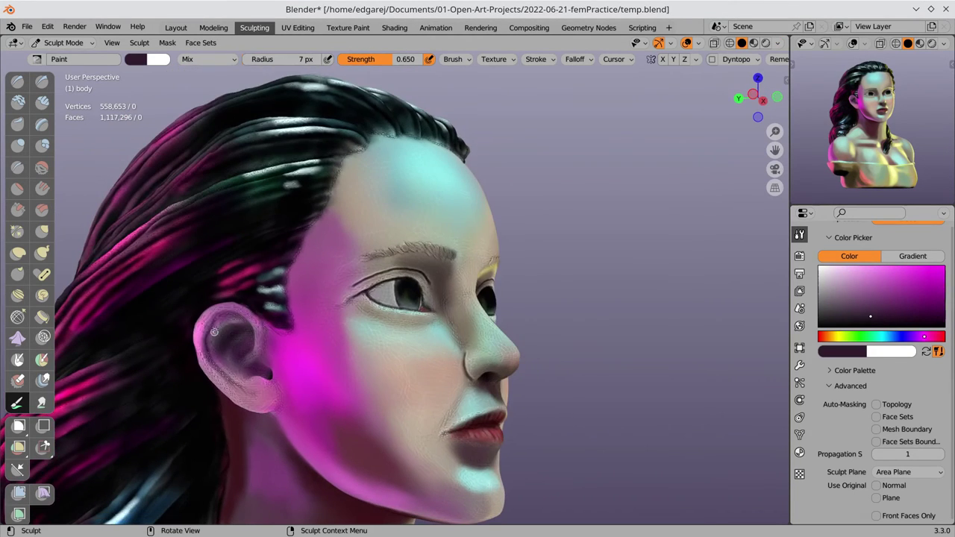
Orbit from profile to front to inspect the magenta and cyan paint, saving the file.
middle_click_drag(233, 291, 320, 279)
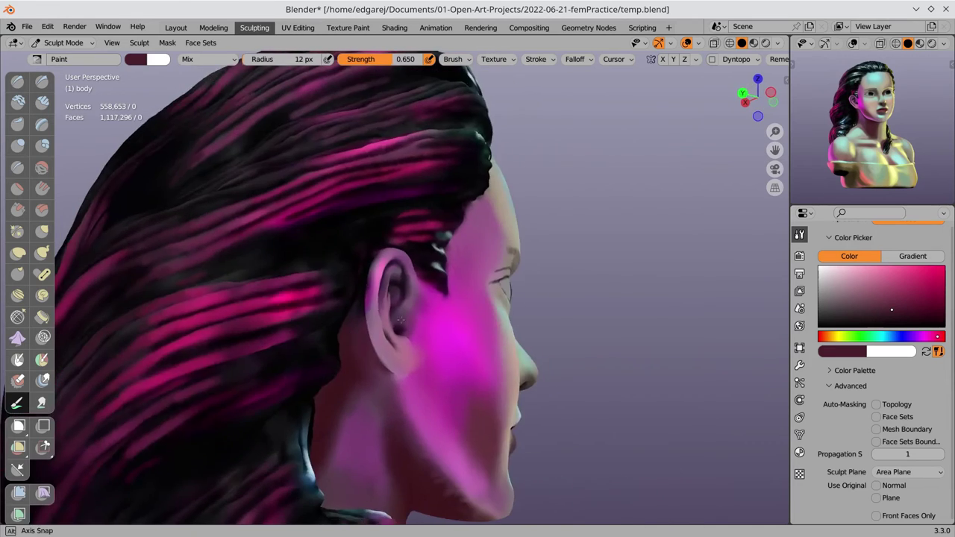
middle_click_drag(446, 314, 377, 394)
key("ctrl+s")
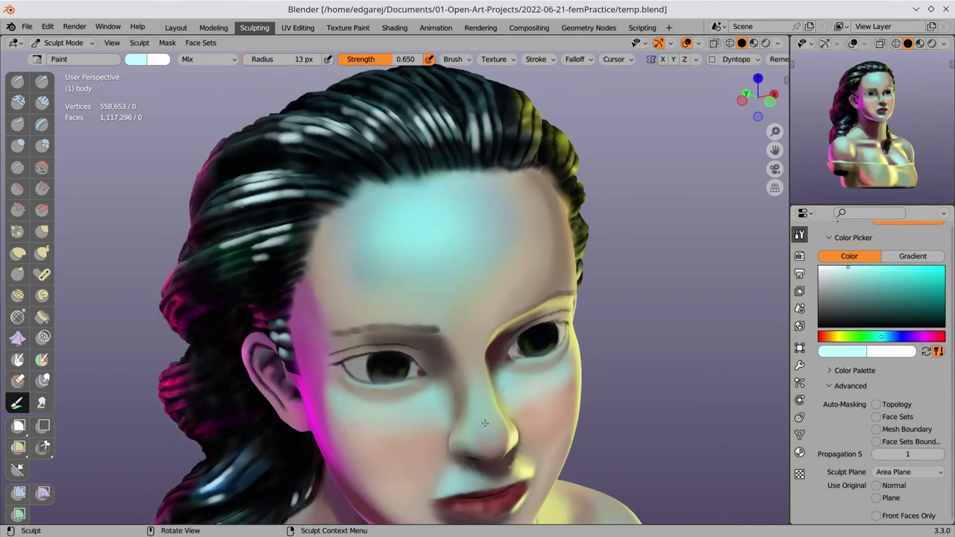
middle_click_drag(514, 394, 438, 364)
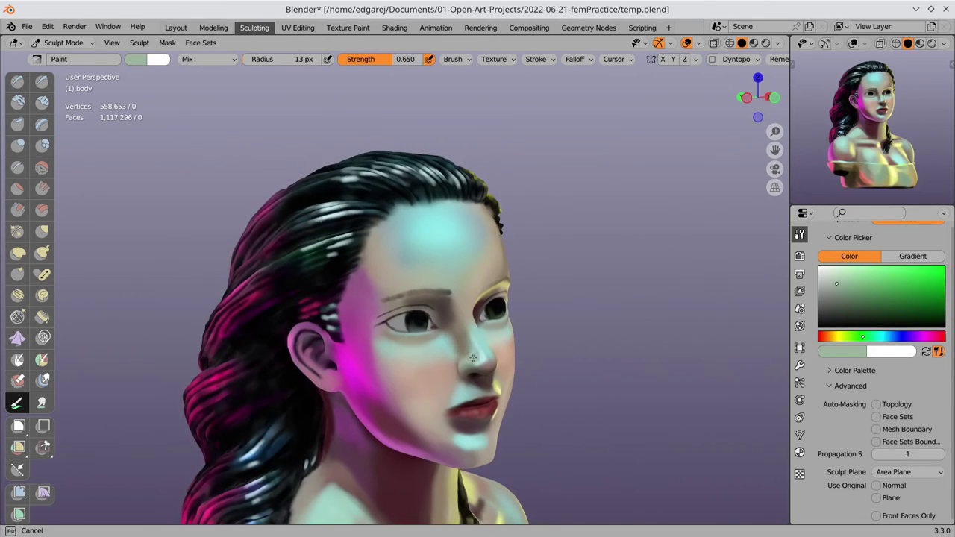
middle_click_drag(447, 356, 443, 343)
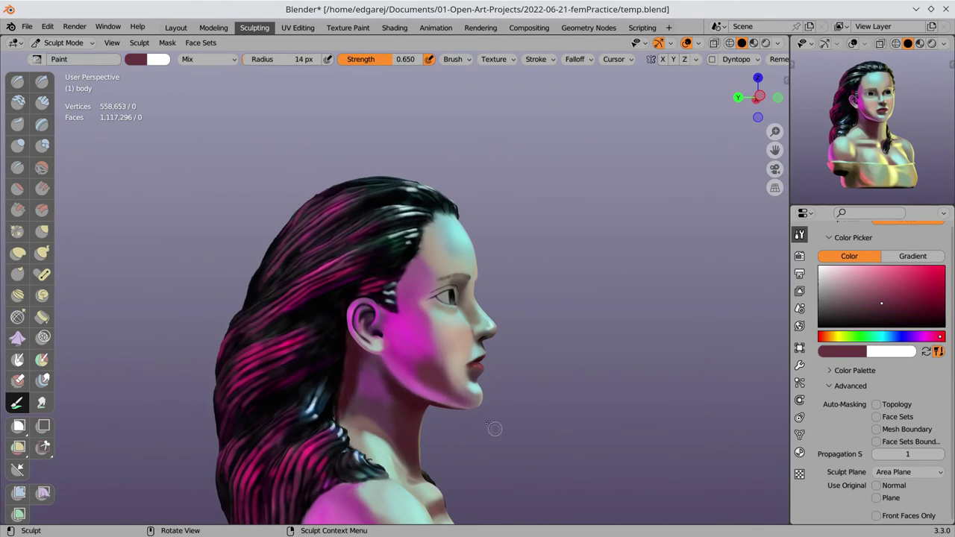
Sample beige skin and dark lip red to repaint around the lips.
middle_click_drag(495, 429, 417, 448)
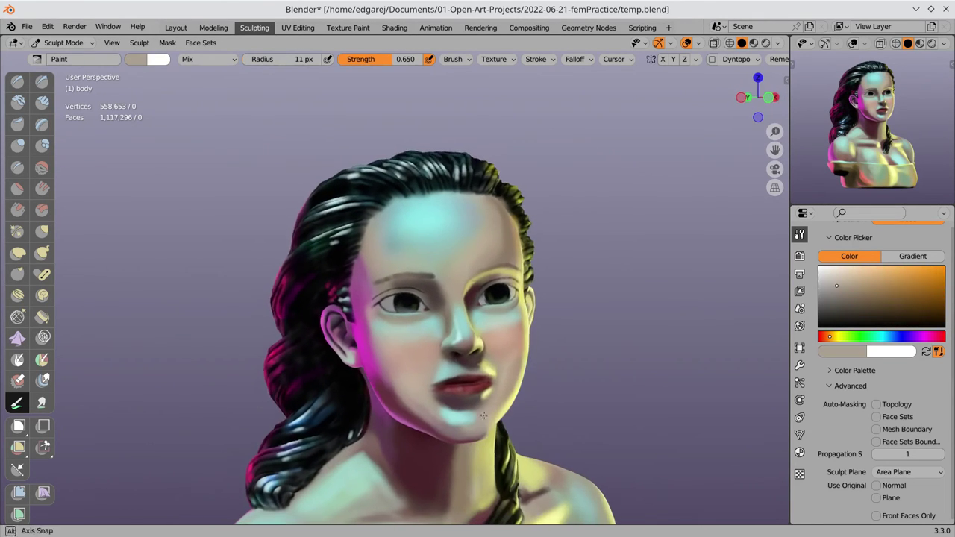
middle_click_drag(482, 416, 461, 366)
key("s")
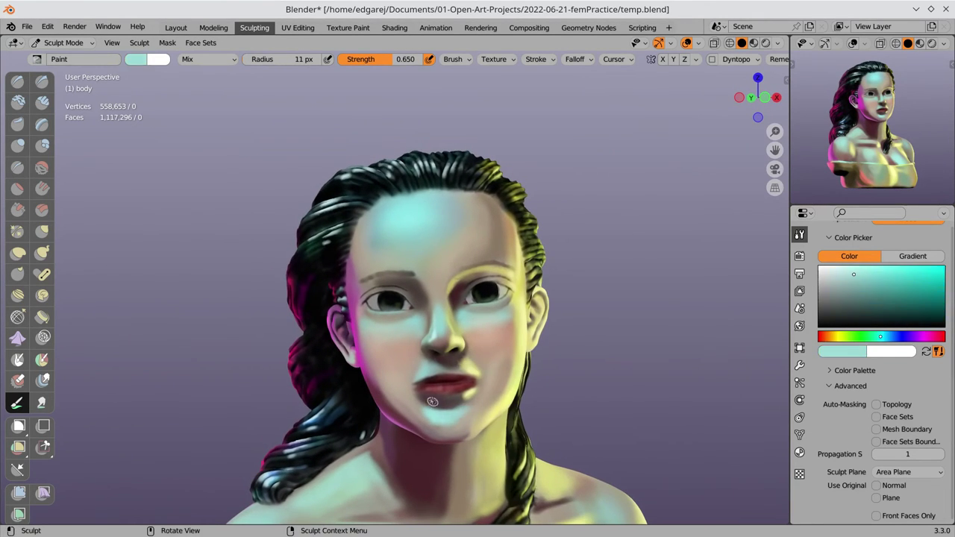
key("s")
left_click(429, 411)
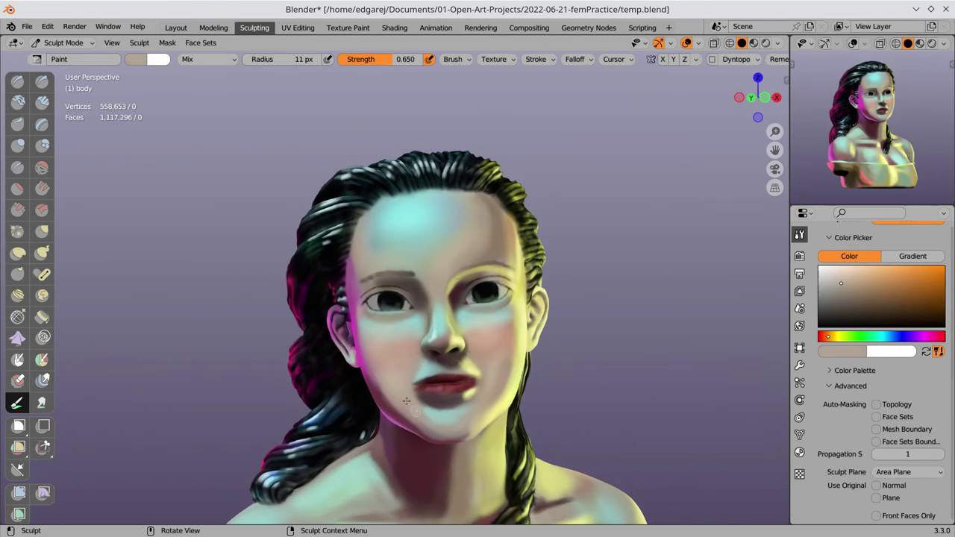
middle_click_drag(429, 412, 430, 371)
mouse_move(445, 411)
middle_mouse_down()
mouse_move(367, 377)
mouse_move(435, 367)
mouse_move(382, 417)
middle_mouse_up()
Paint the cheek with sampled darker magenta and pale yellow.
key("s")
key("s")
key("s")
key("s")
mouse_move(347, 362)
middle_mouse_down()
mouse_move(524, 405)
mouse_move(554, 331)
middle_mouse_up()
key("s")
scroll(554, 331, "up", 5)
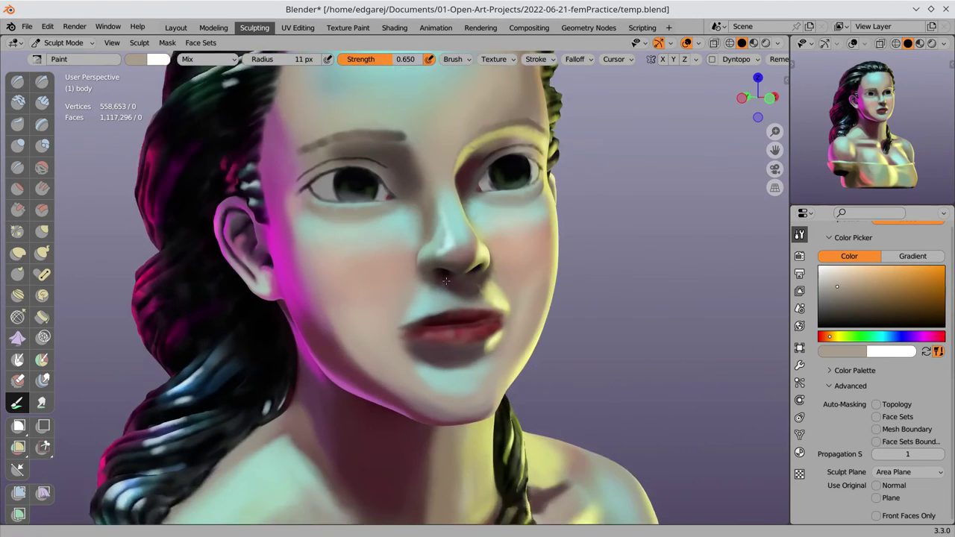
key("s")
Paint pale yellow-green and magenta over chin and cheek with a 22 px brush radius.
key("s")
middle_click_drag(446, 279, 418, 253)
scroll(418, 254, "down", 4)
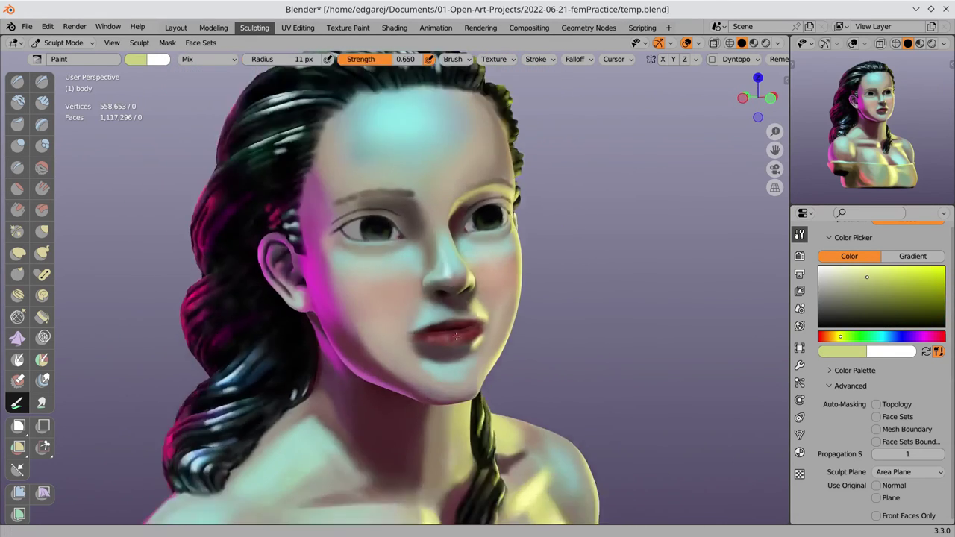
middle_click_drag(500, 215, 450, 194)
scroll(451, 193, "up", 3)
key("s")
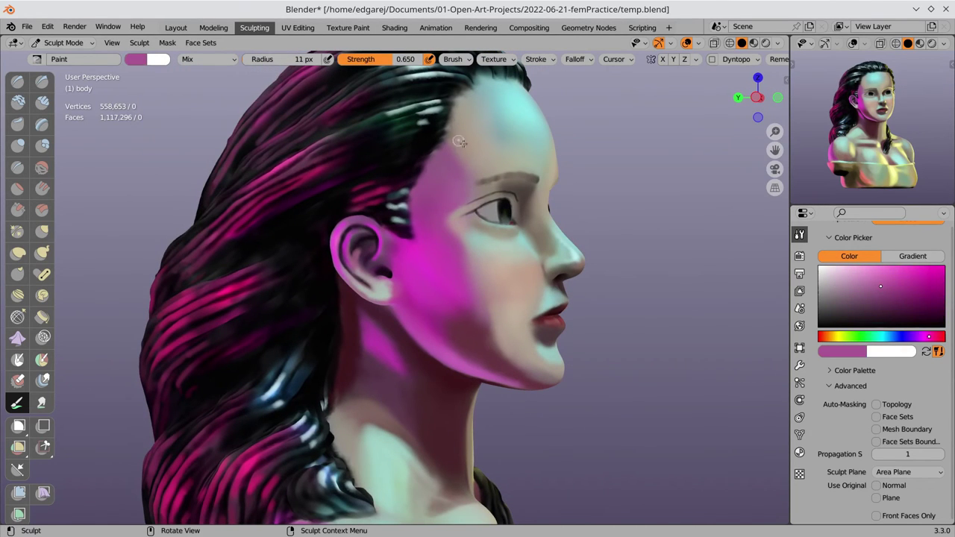
key("s")
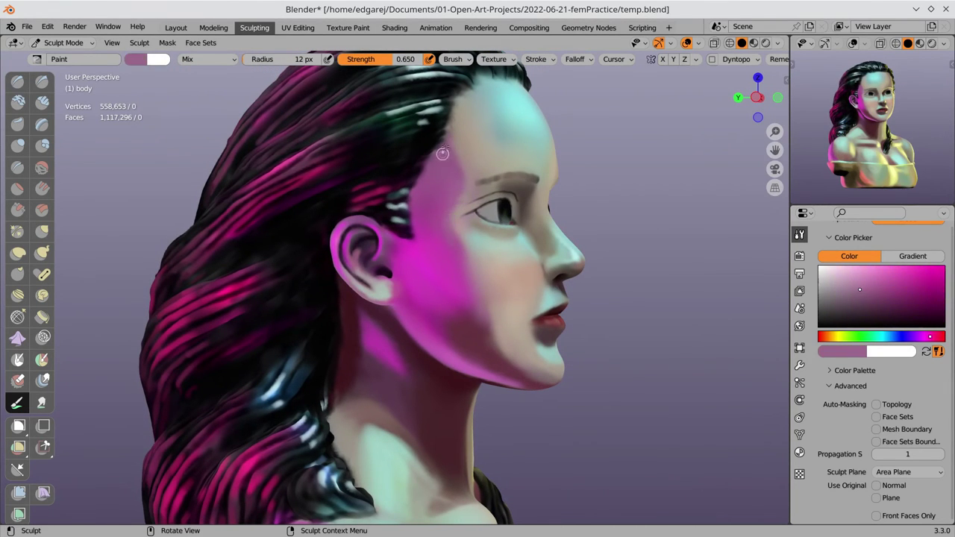
key("s")
Touch up the cheek with dark red, magenta and light brown tones, then save.
key("s")
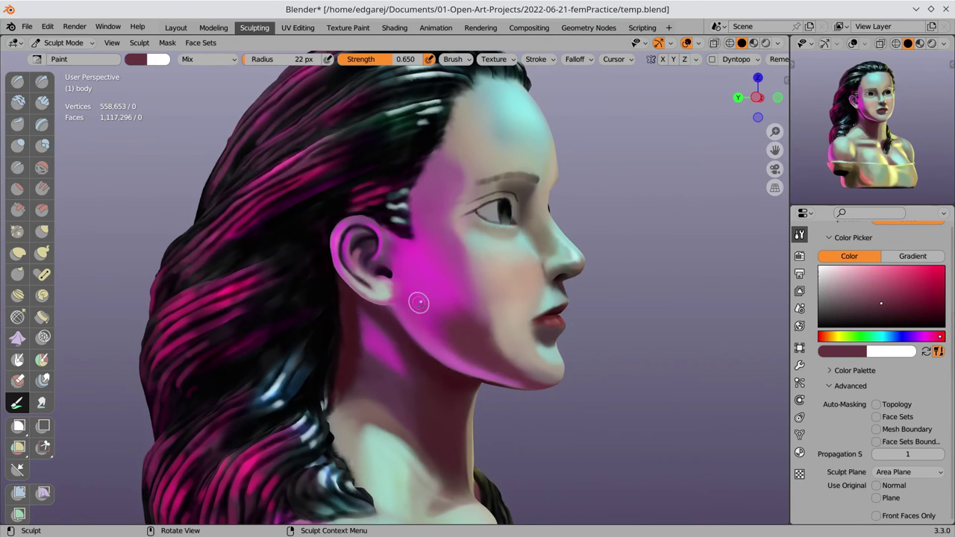
scroll(417, 303, "down", 6)
mouse_move(418, 303)
middle_mouse_down()
mouse_move(403, 312)
mouse_move(418, 313)
middle_mouse_up()
scroll(402, 312, "up", 6)
key("s")
key("s")
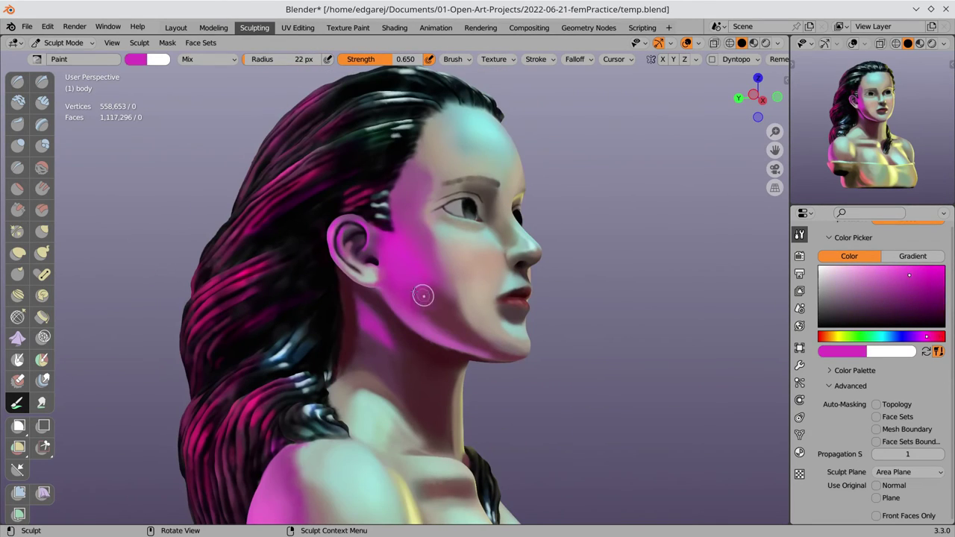
key("s")
key("s")
key("s")
mouse_move(447, 273)
middle_mouse_down()
mouse_move(465, 221)
mouse_move(393, 401)
middle_mouse_up()
key("s")
key("s")
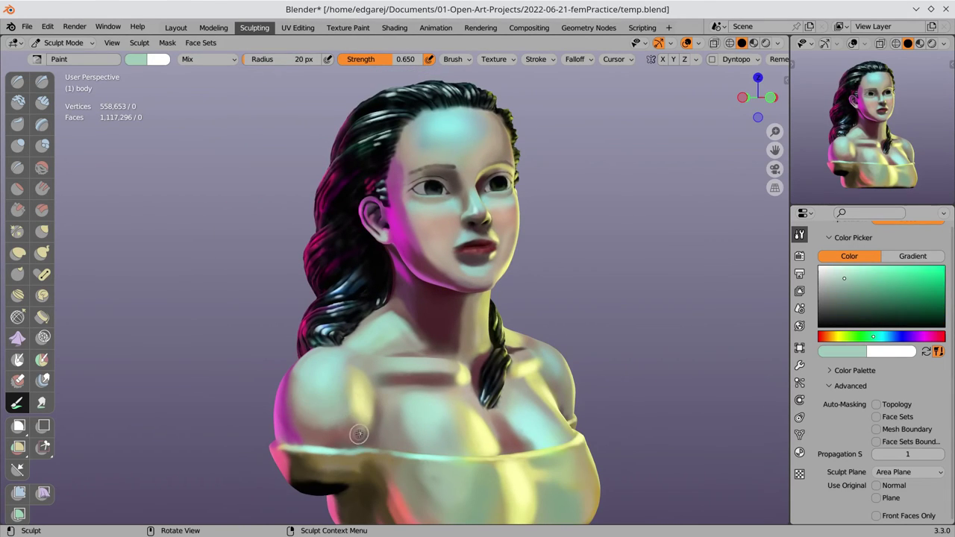
key("s")
key("ctrl+s")
Sample a face colour and set the paint blending to Multiply.
scroll(550, 264, "down", 3)
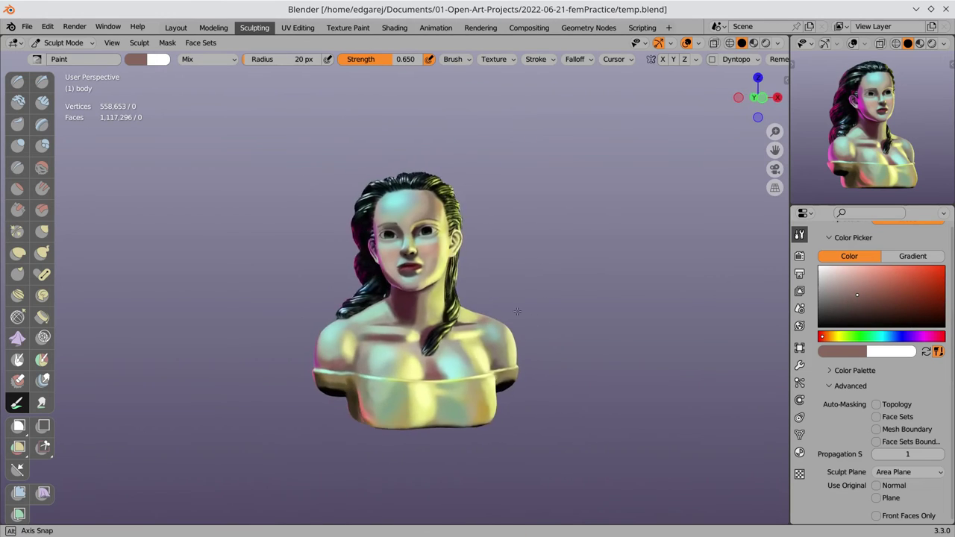
middle_click_drag(550, 264, 540, 318)
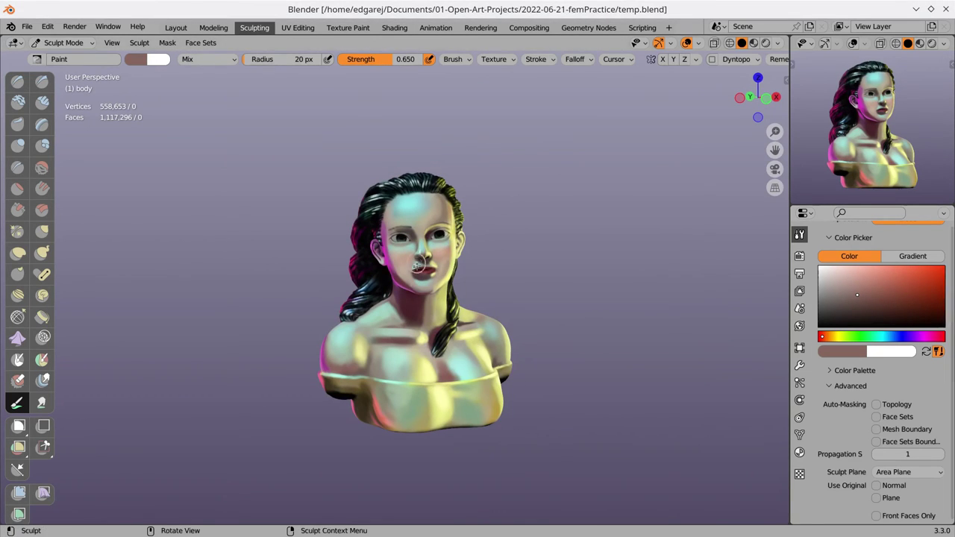
scroll(420, 253, "up", 10)
key("s")
left_click(208, 59)
left_click(220, 109)
Paint a dark line along the lip seam and dark creases on the upper lip.
scroll(448, 298, "down", 2)
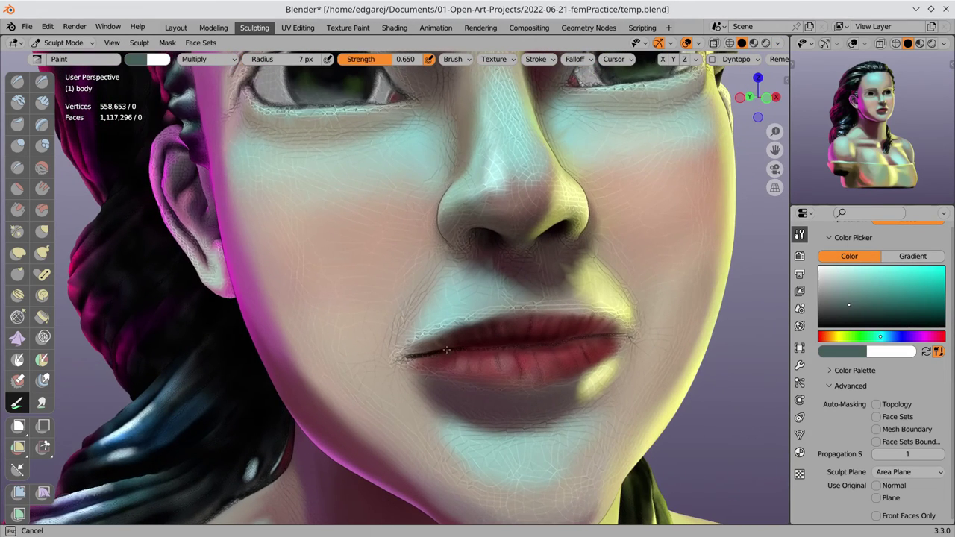
left_click_drag(403, 355, 626, 334)
scroll(499, 305, "up", 2)
middle_click_drag(498, 305, 485, 179, "shift")
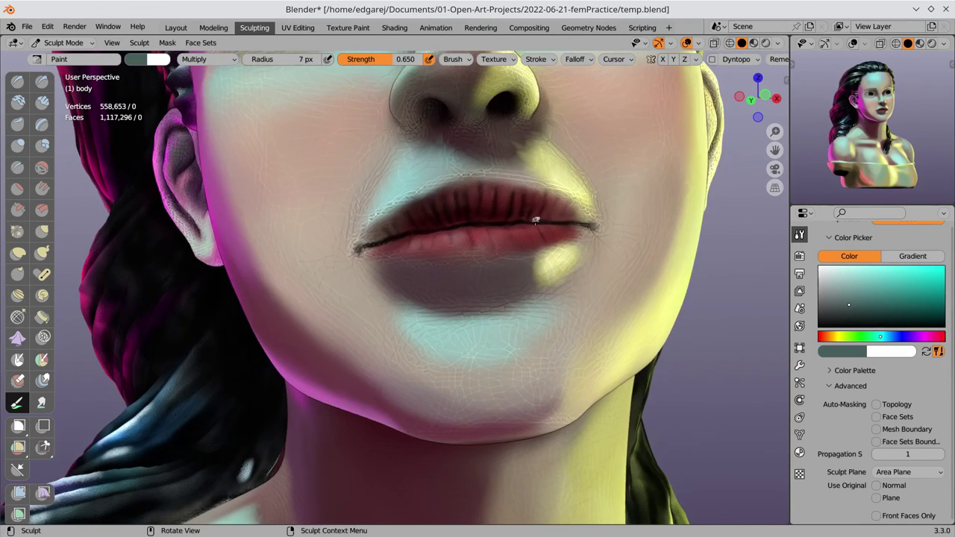
left_click_drag(559, 197, 411, 224)
scroll(411, 224, "down", 3)
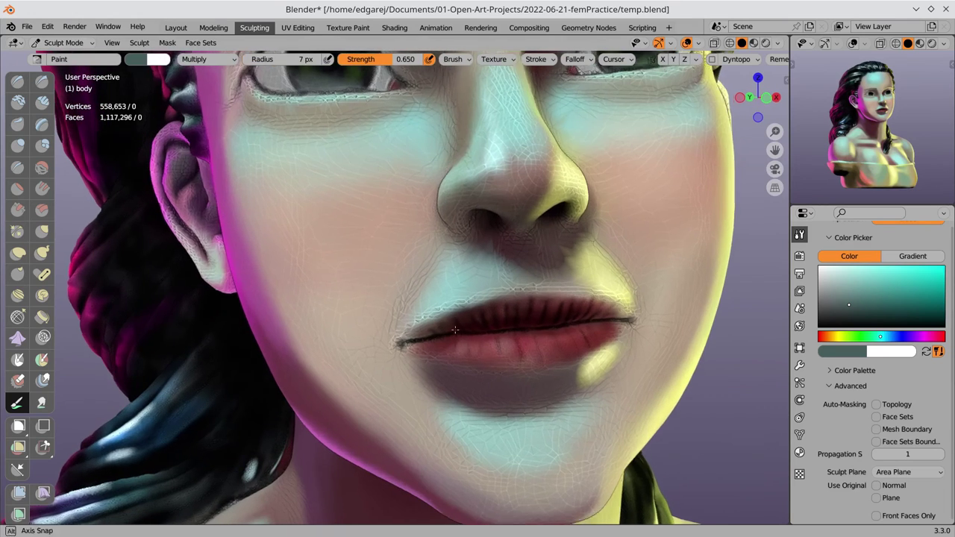
scroll(448, 261, "up", 3)
Return blending to Mix and paint the lips with sampled darker reds.
left_click(209, 59)
left_click(209, 77)
middle_click_drag(454, 351, 488, 299, "shift")
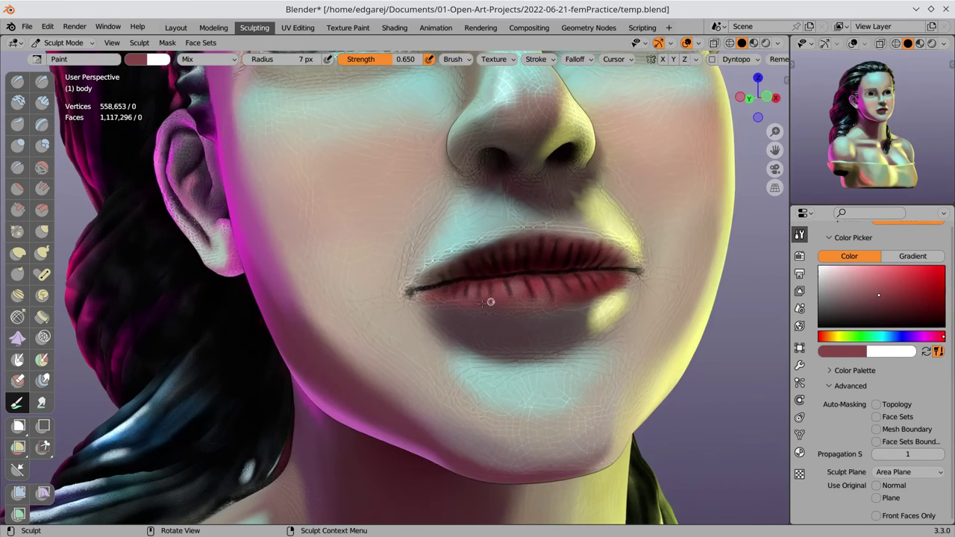
key("s")
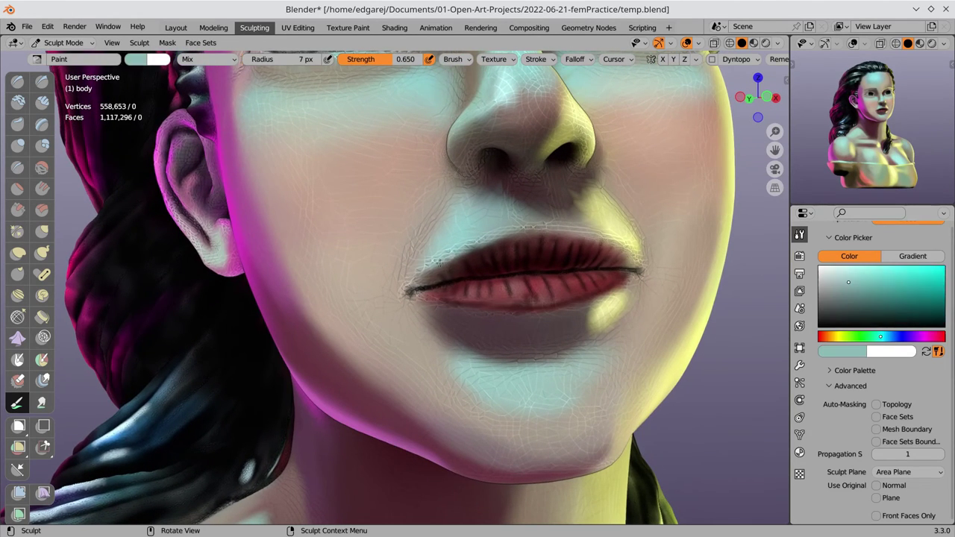
mouse_move(529, 301)
middle_mouse_down()
mouse_move(609, 219)
mouse_move(510, 181)
middle_mouse_up()
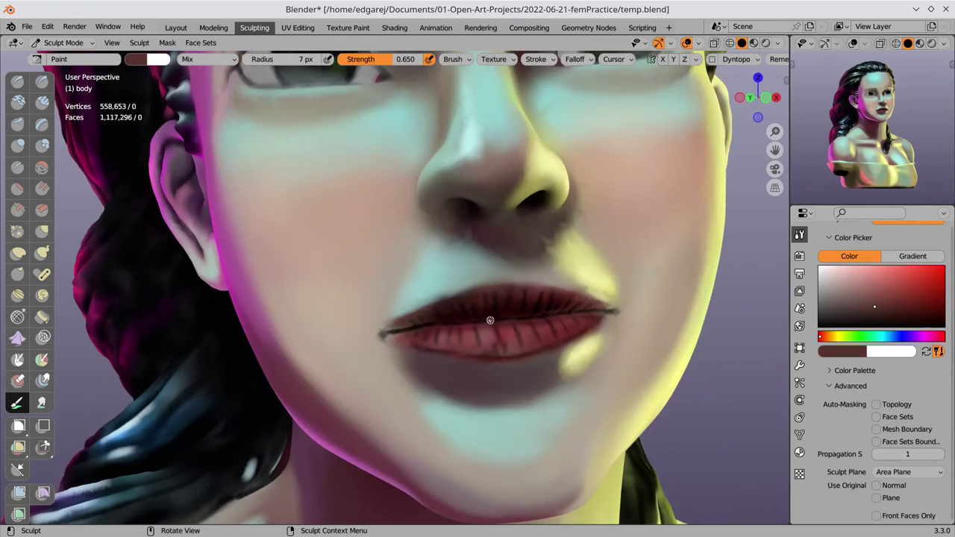
key("s")
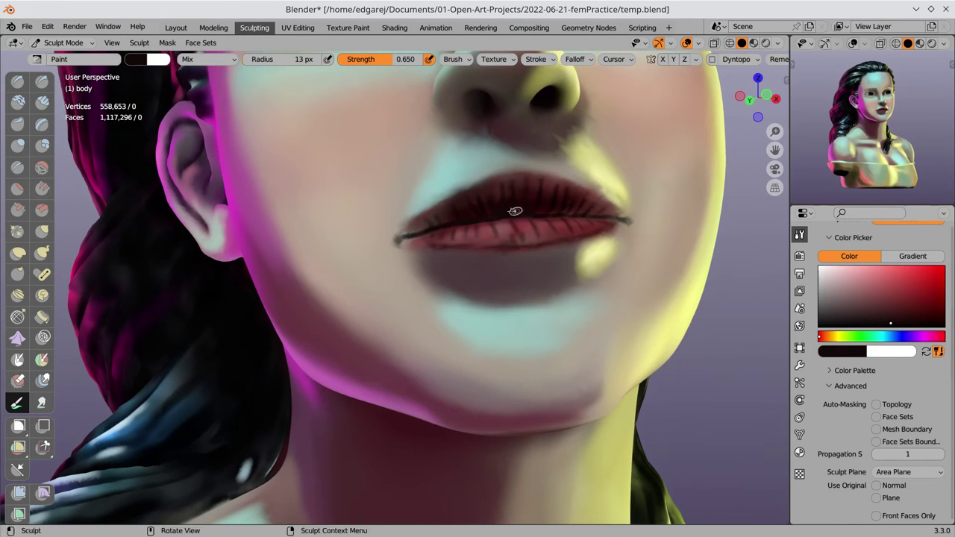
mouse_move(560, 202)
middle_mouse_down()
mouse_move(488, 341)
mouse_move(520, 341)
mouse_move(518, 232)
mouse_move(447, 313)
mouse_move(475, 337)
mouse_move(514, 309)
mouse_move(464, 329)
middle_mouse_up()
key("s")
key("s")
key("s")
key("s")
Refine the lips with dark lip red and a light cyan skin tone, then save.
key("s")
left_click(494, 334)
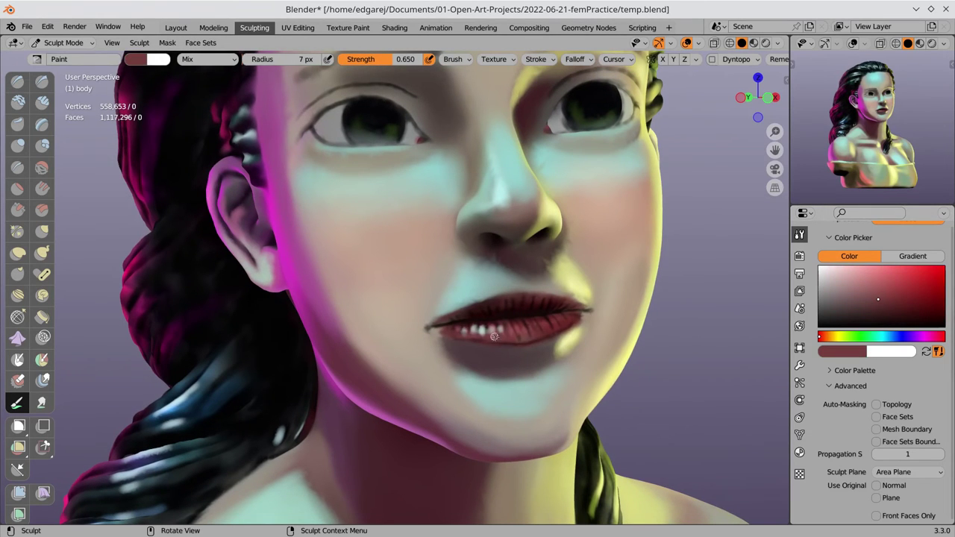
scroll(535, 285, "down", 5)
scroll(536, 285, "up", 5)
key("s")
middle_click_drag(536, 285, 520, 261)
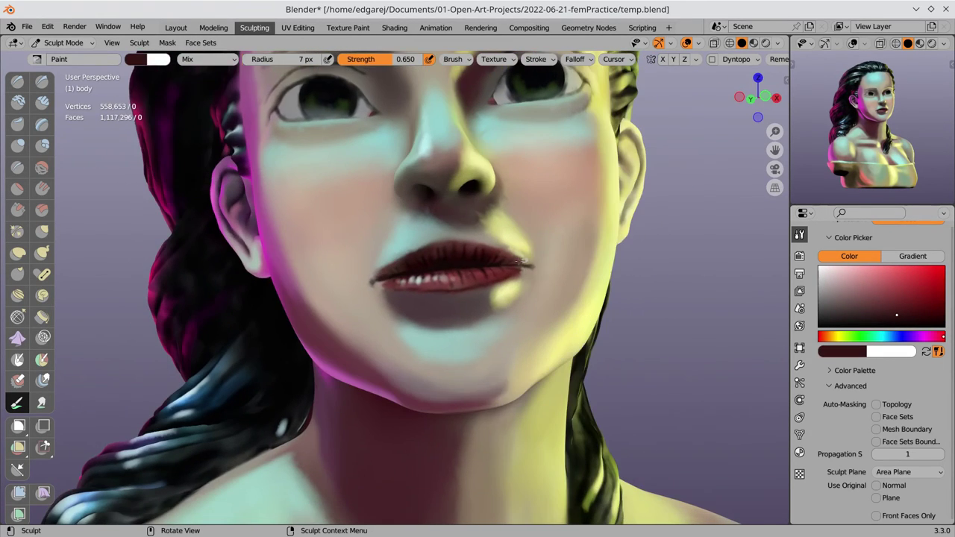
scroll(737, 272, "down", 3)
key("s")
scroll(564, 240, "down", 4)
key("ctrl+s")
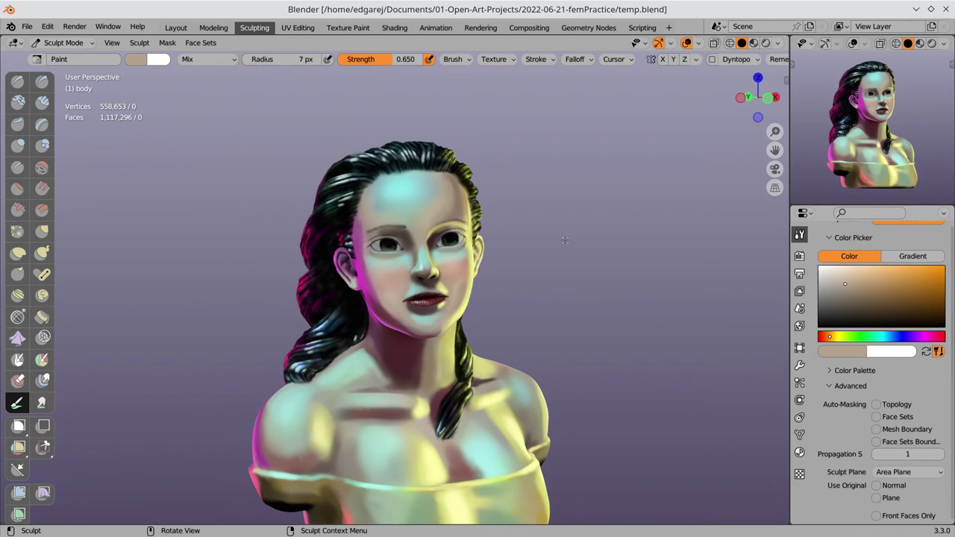
Sample black and darken the eyebrow from a three-quarter view, then frame the whole bust.
scroll(565, 240, "up", 7)
left_click(778, 42)
key("s")
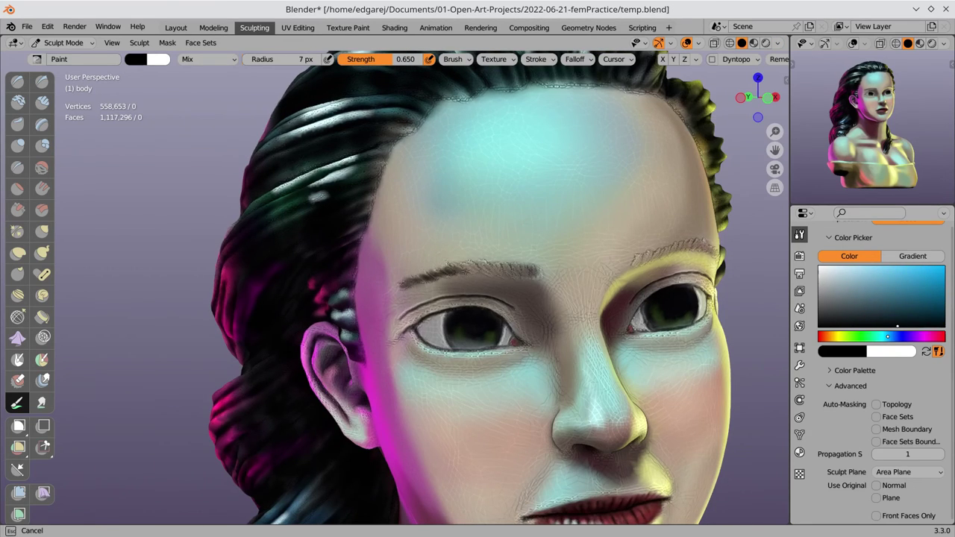
middle_click_drag(485, 221, 417, 224)
middle_click_drag(536, 214, 455, 256)
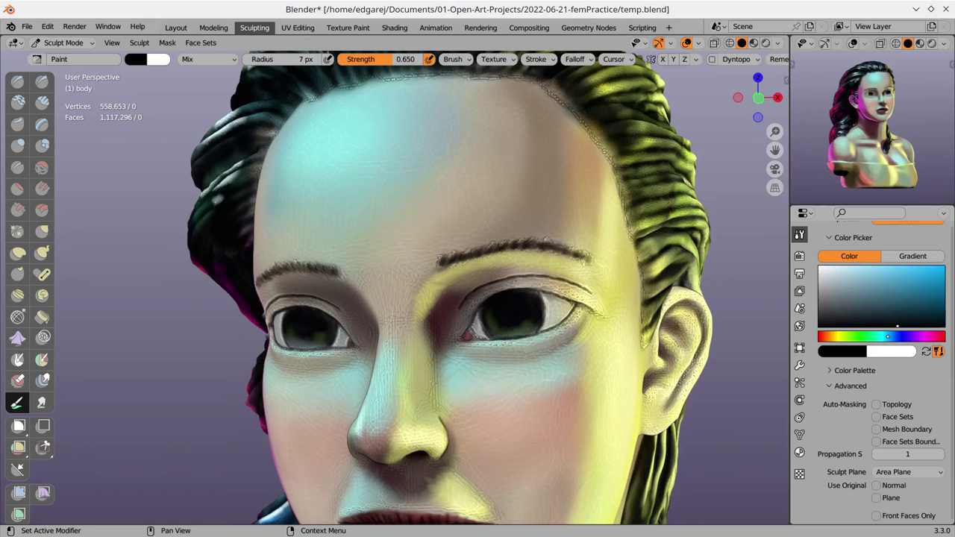
left_click(776, 42)
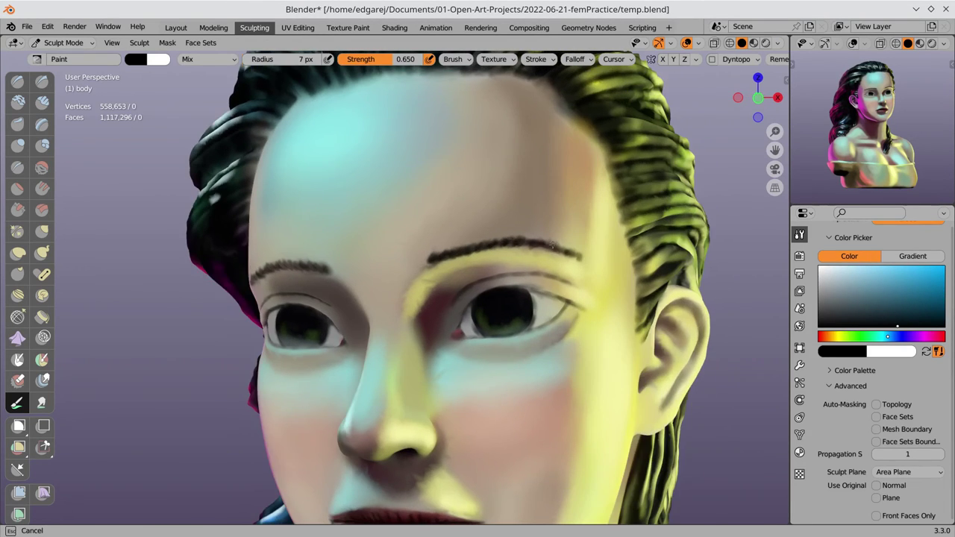
middle_click_drag(463, 246, 502, 248)
left_click_drag(502, 248, 578, 250)
key("Home")
Sample a dark red and darken the left eyebrow with strokes.
key("s")
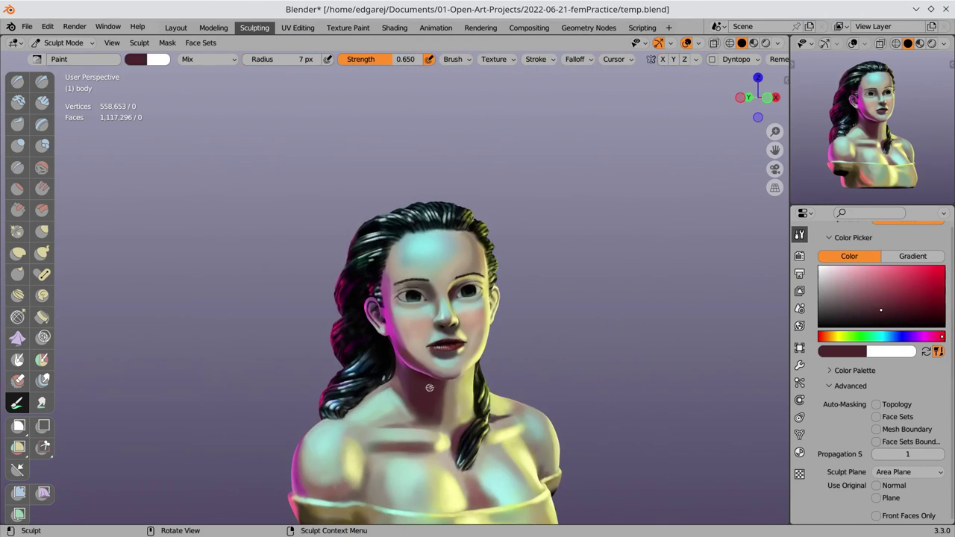
scroll(447, 247, "up", 5)
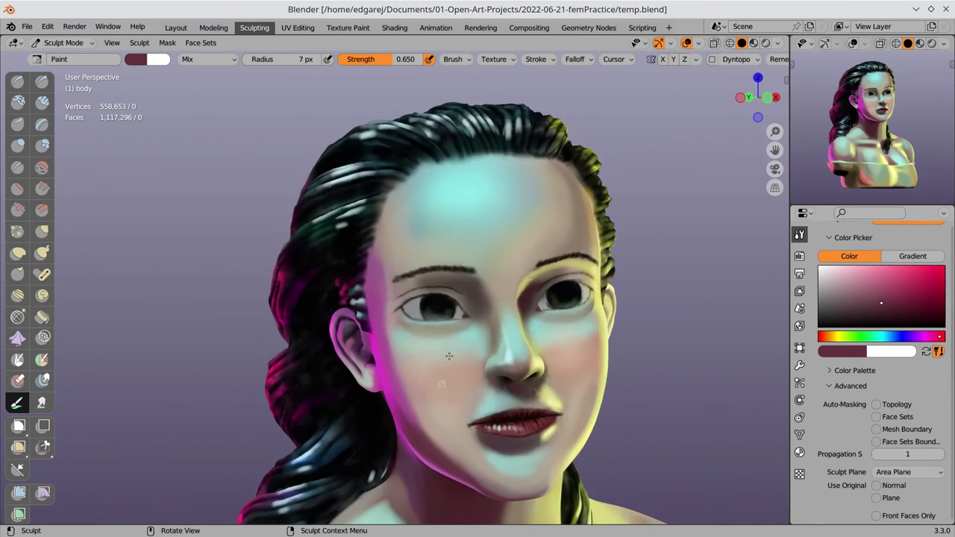
middle_click_drag(484, 250, 451, 169)
left_click_drag(450, 168, 496, 161)
mouse_move(496, 161)
middle_mouse_down()
mouse_move(499, 199)
mouse_move(417, 287)
middle_mouse_up()
mouse_move(513, 323)
middle_mouse_down()
mouse_move(447, 307)
mouse_move(467, 311)
mouse_move(511, 232)
middle_mouse_up()
Set the brush radius to 12 px and sample grey-green and eyebrow black.
key("f")
left_click(453, 323)
key("s")
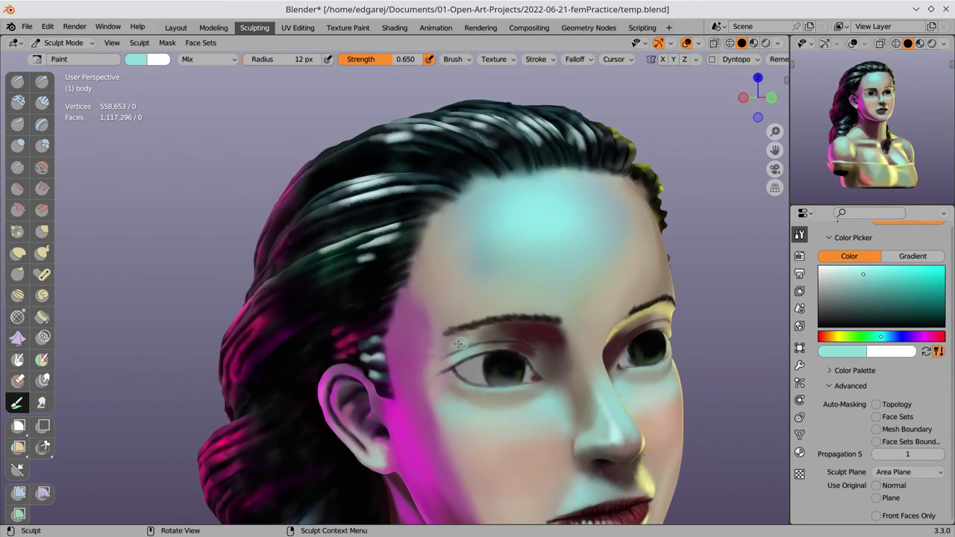
middle_click_drag(462, 347, 477, 328)
left_click(398, 343)
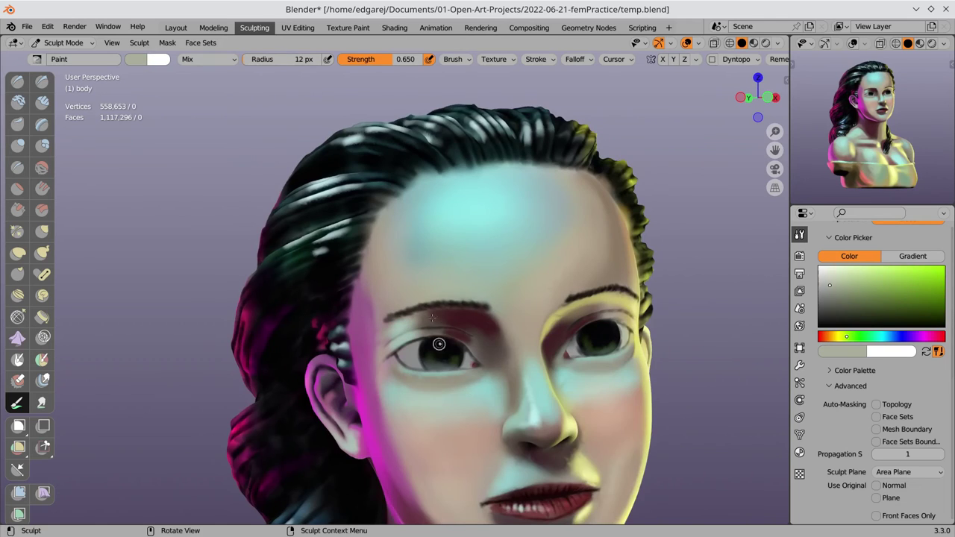
scroll(447, 354, "up", 2)
mouse_move(455, 365)
middle_mouse_down()
mouse_move(420, 362)
mouse_move(534, 330)
mouse_move(520, 454)
mouse_move(545, 299)
mouse_move(533, 379)
mouse_move(350, 341)
mouse_move(486, 354)
mouse_move(466, 370)
middle_mouse_up()
Sample pale yellow-grey skin, black and iris green to paint crisper eyelid lines.
key("s")
key("f")
key("Escape")
key("s")
key("s")
key("s")
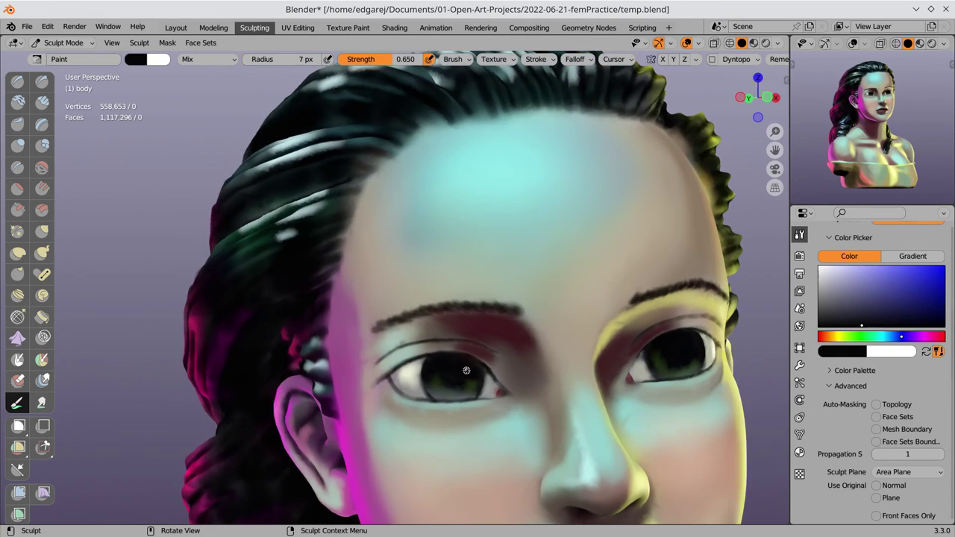
key("s")
scroll(649, 374, "down", 5)
scroll(497, 398, "up", 5)
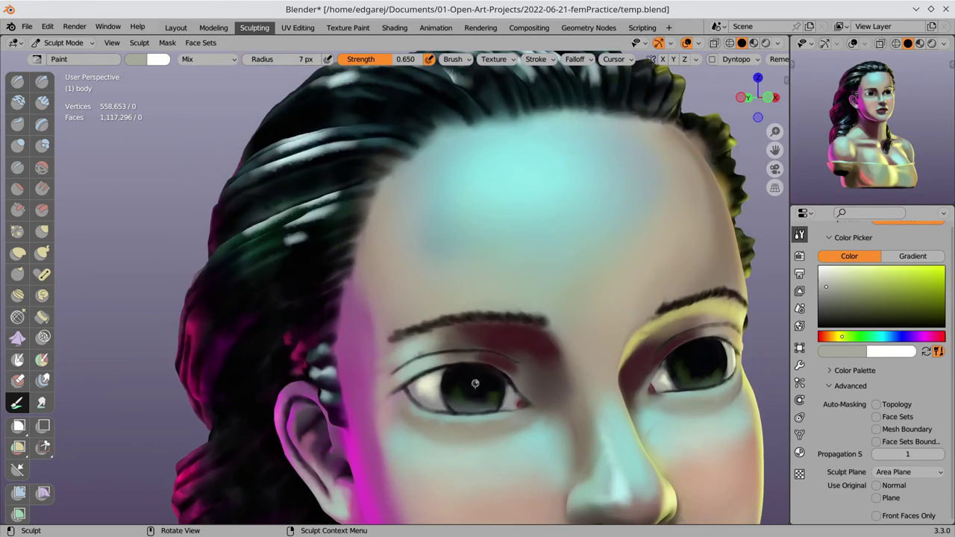
key("s")
Edge the upper lids with near-black and muted green tones and brighten the eye whites.
key("s")
middle_click_drag(497, 398, 655, 376)
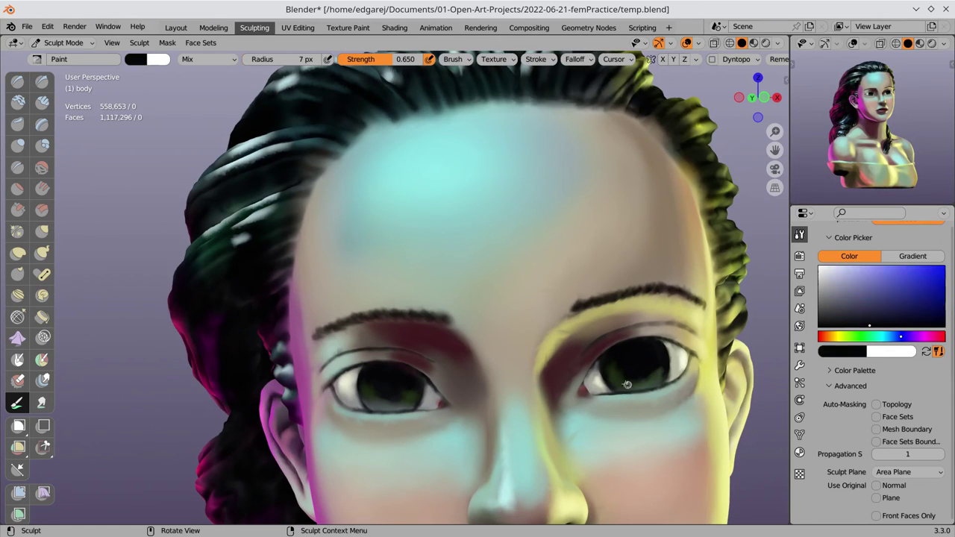
key("s")
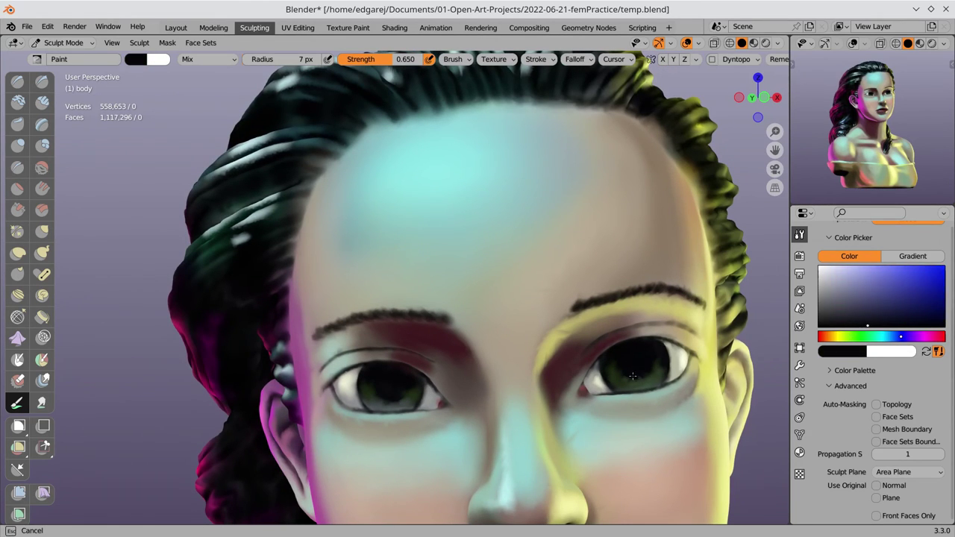
key("s")
scroll(617, 381, "down", 5)
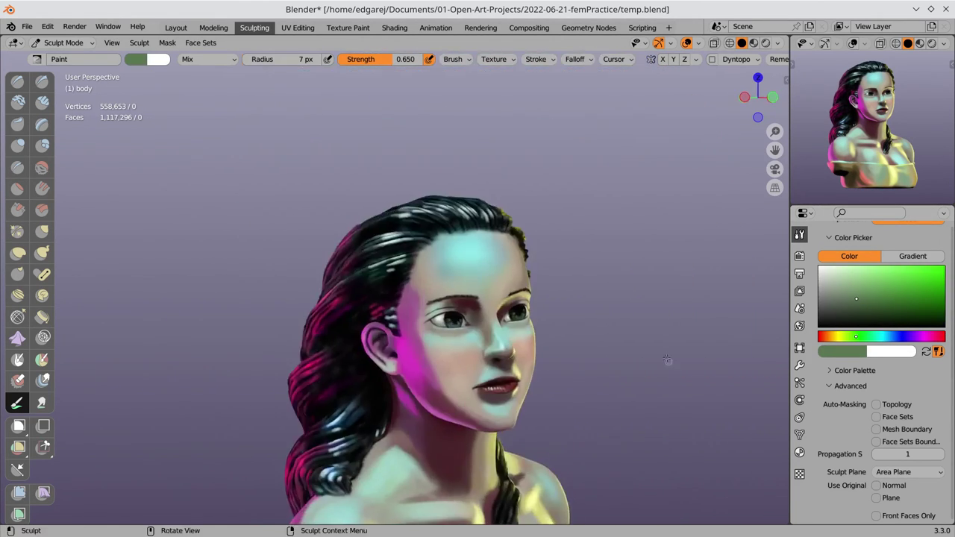
scroll(641, 366, "up", 4)
key("s")
scroll(627, 335, "up", 1)
middle_click_drag(627, 334, 537, 346)
key("s")
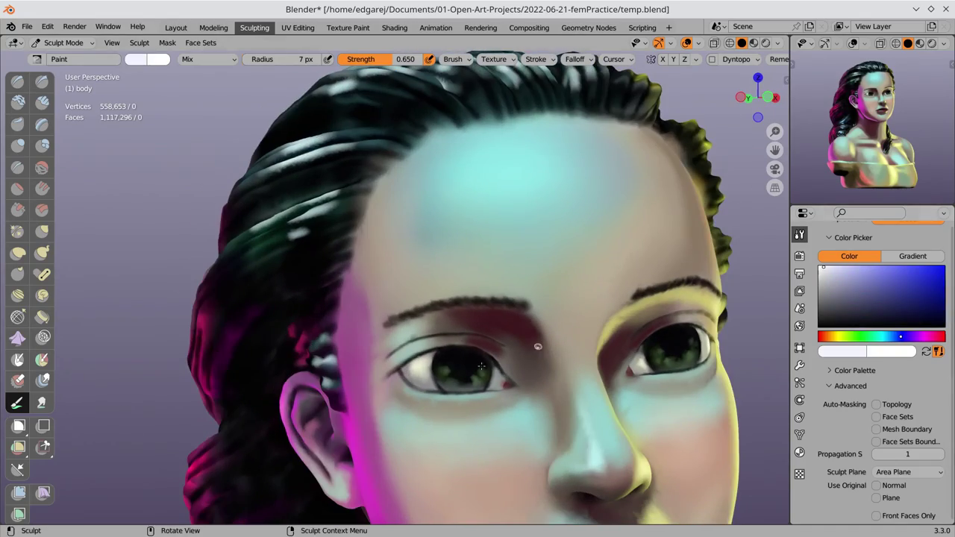